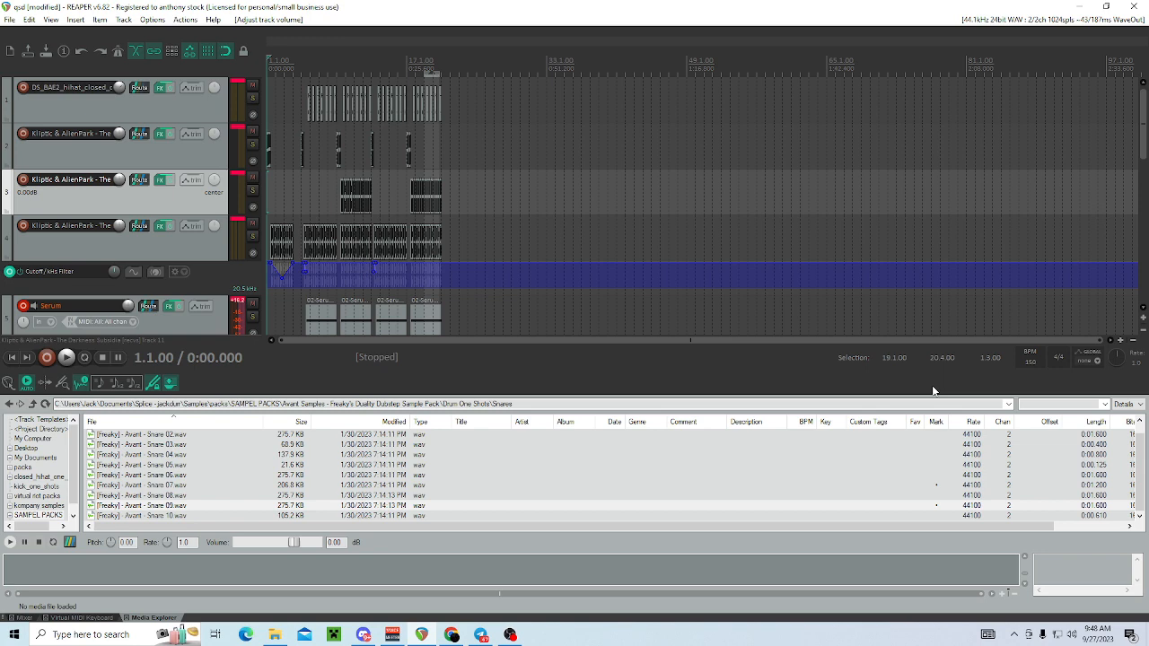
- Clear the time selection and play the arrangement from the start to past its end
click(432, 75)
key(space)
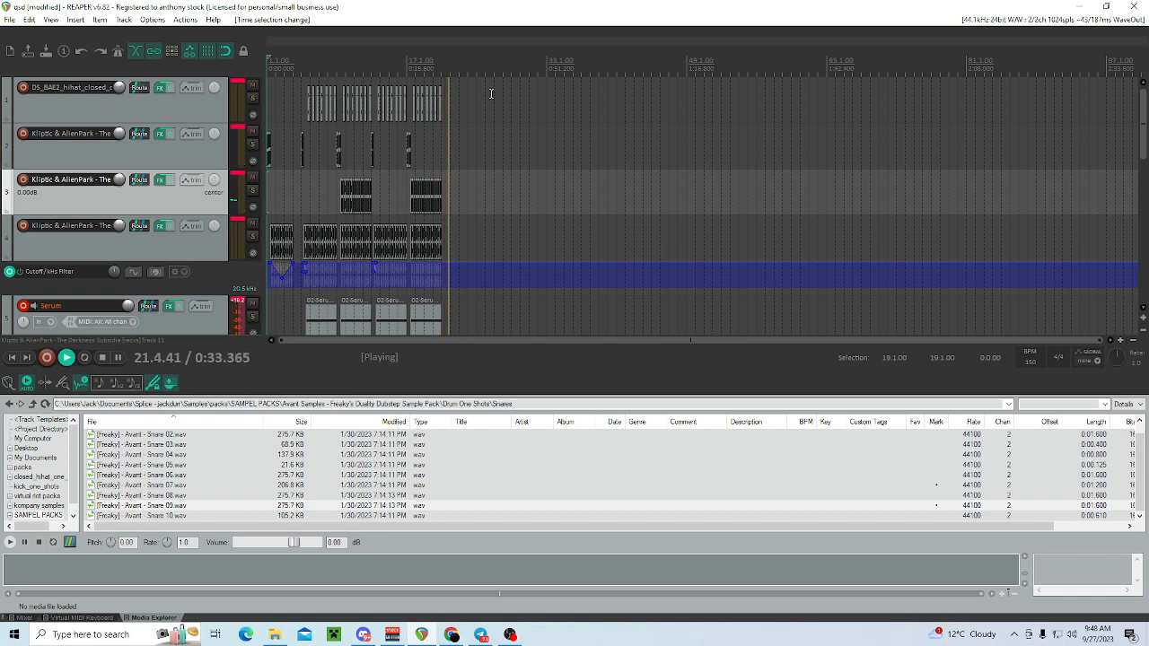
key(space)
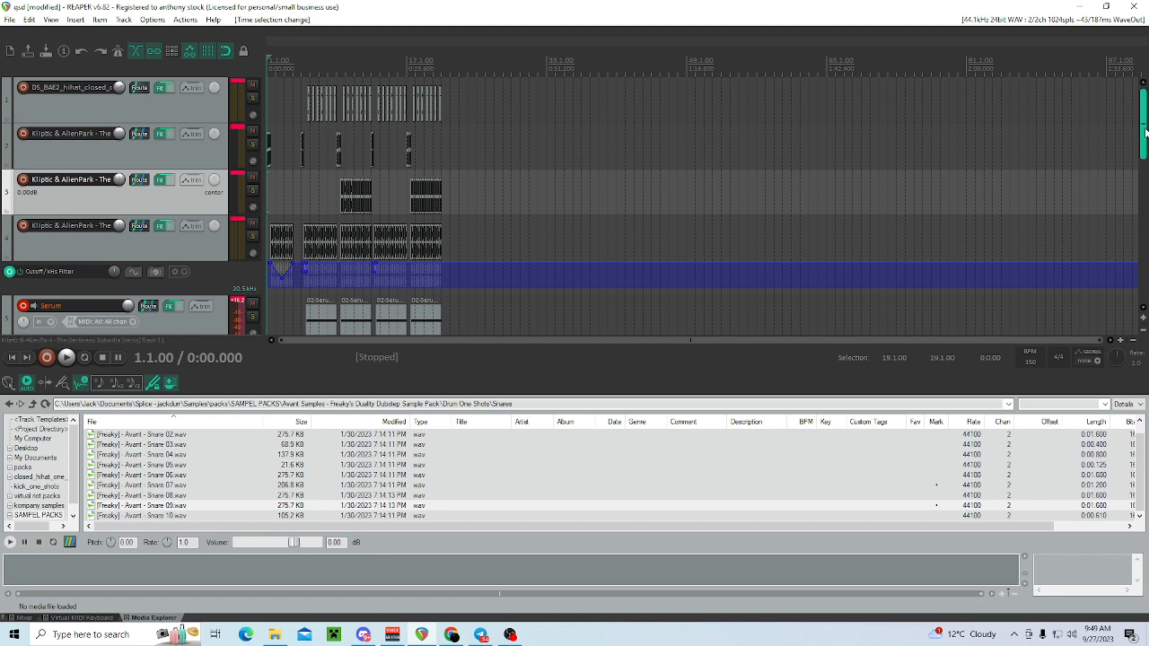
- Move the closed hi-hat track from the start of the track list to its end
drag(1146, 133, 1080, 103)
drag(190, 107, 209, 305)
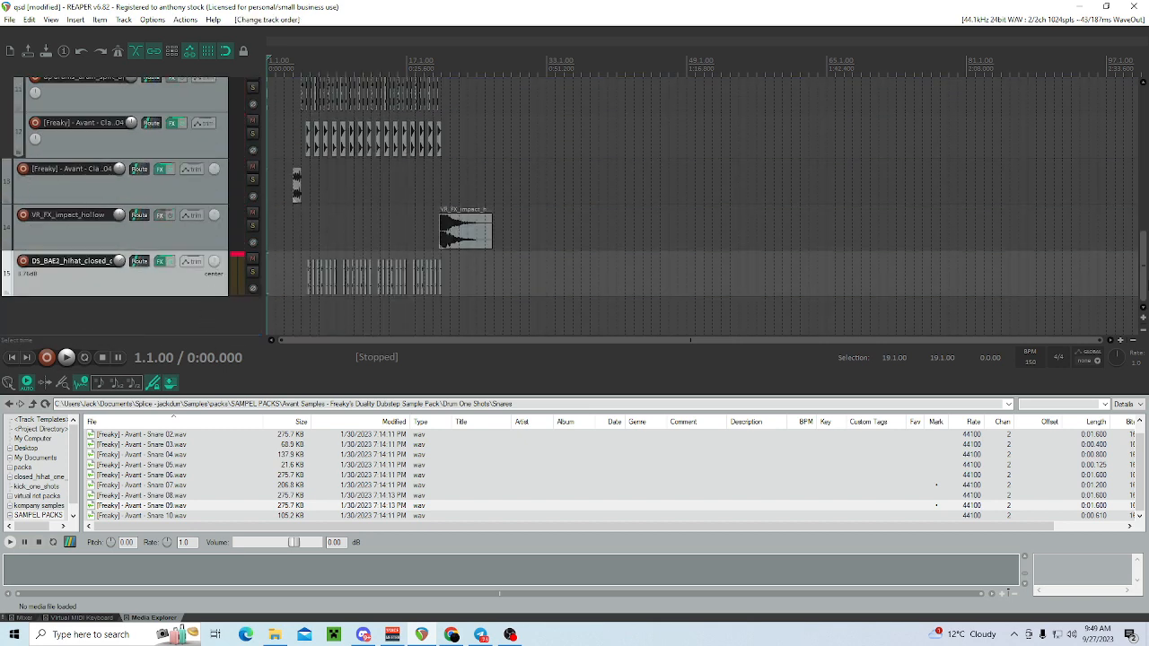
- Solo the unnamed drum folder track and examine the kick one-shot clips at 1.1.00 and 5.1.00 on its first child track
drag(1144, 280, 1134, 228)
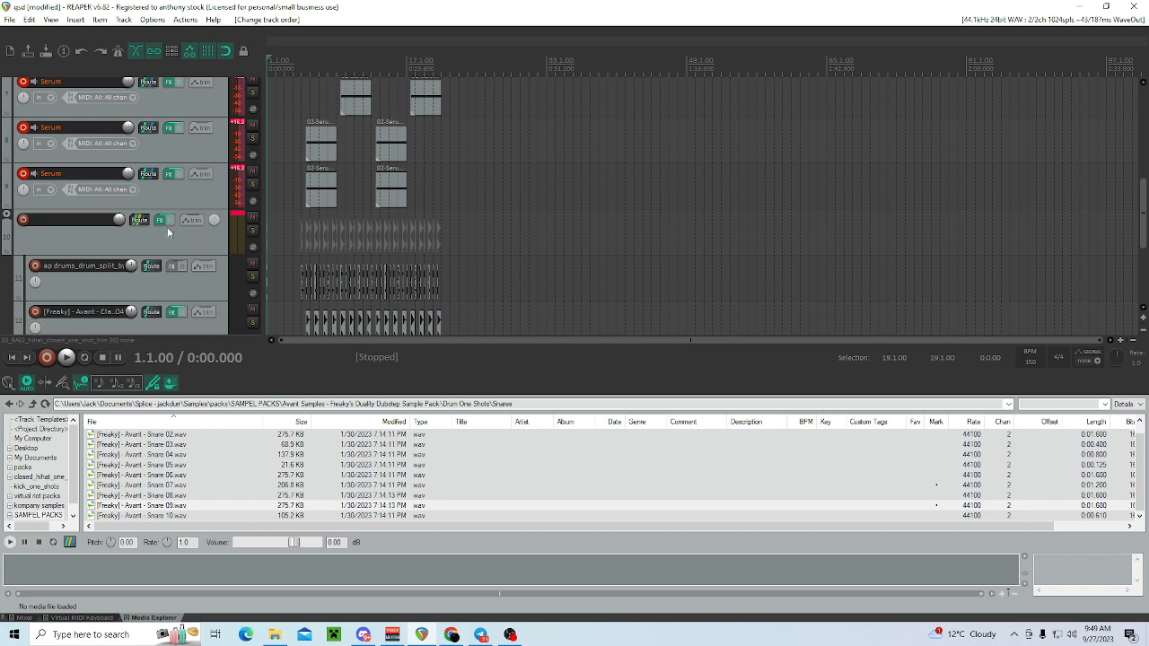
click(252, 231)
scroll(463, 275, up, 5)
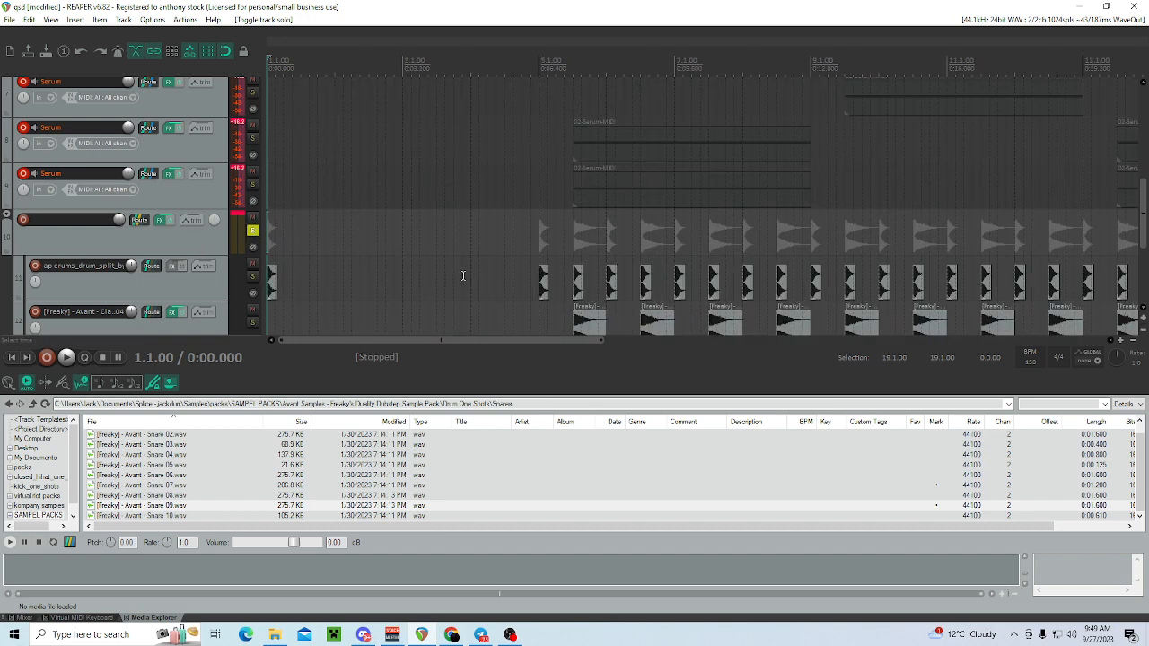
scroll(463, 275, up, 8)
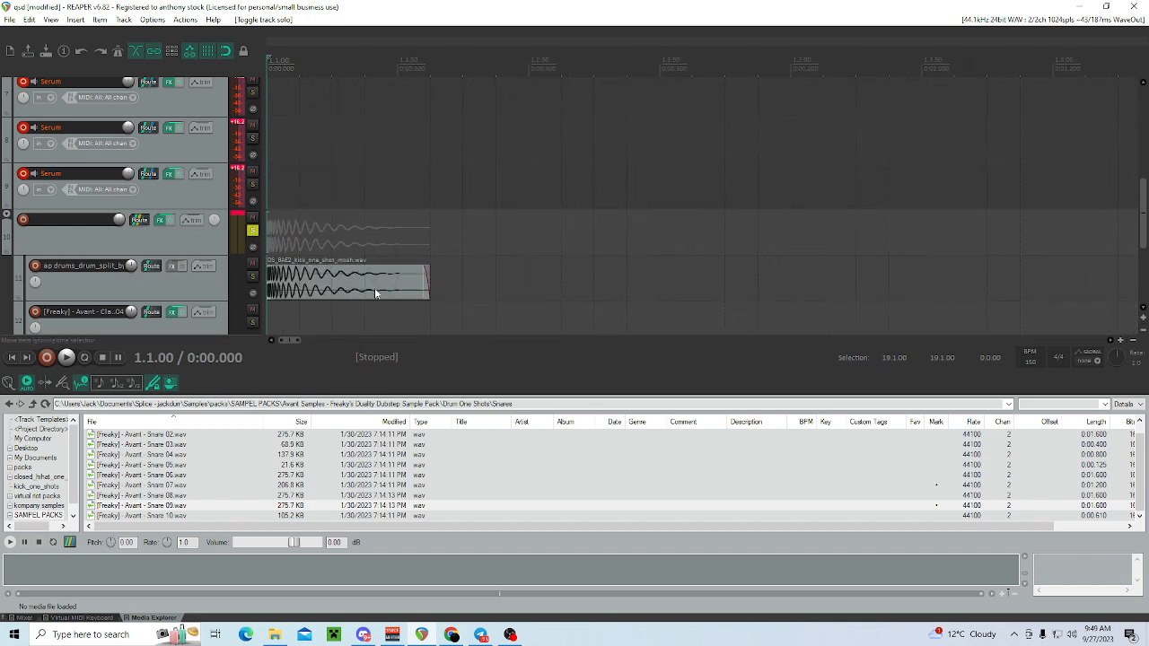
scroll(375, 287, down, 12)
click(456, 276)
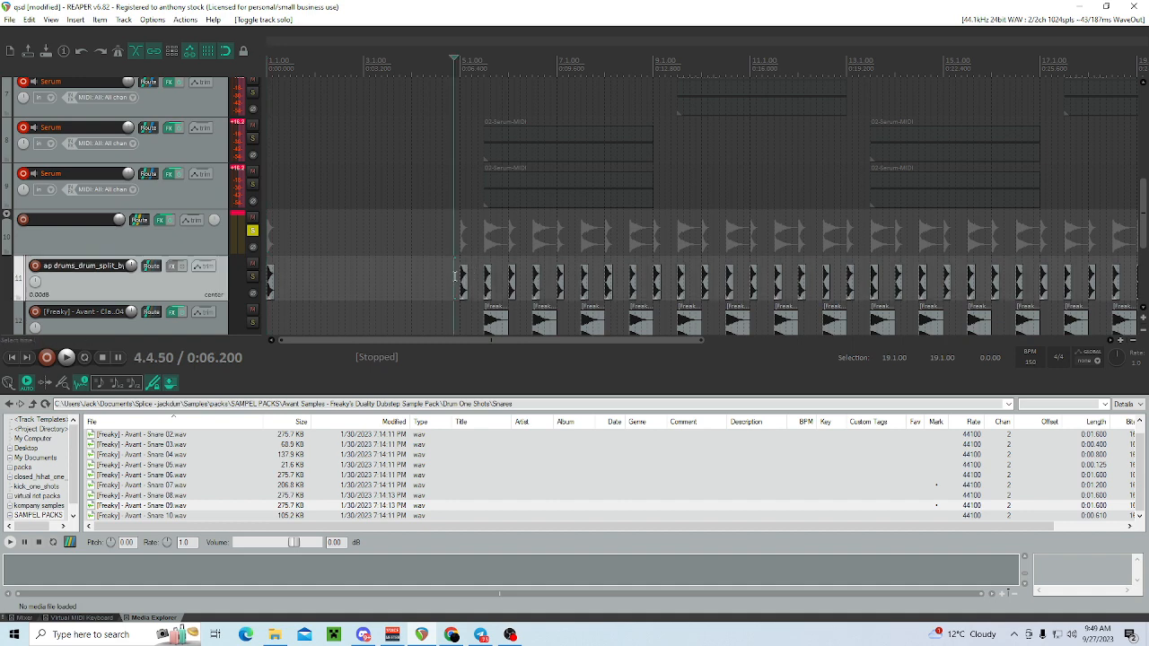
scroll(456, 276, up, 5)
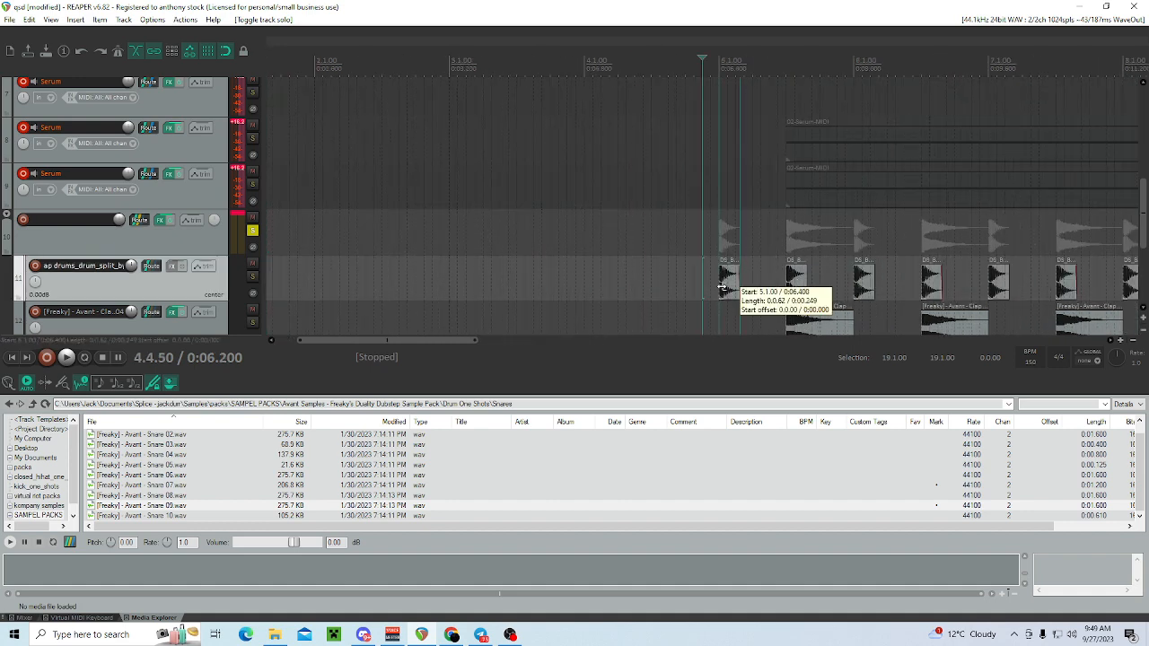
click(722, 287)
drag(443, 341, 494, 341)
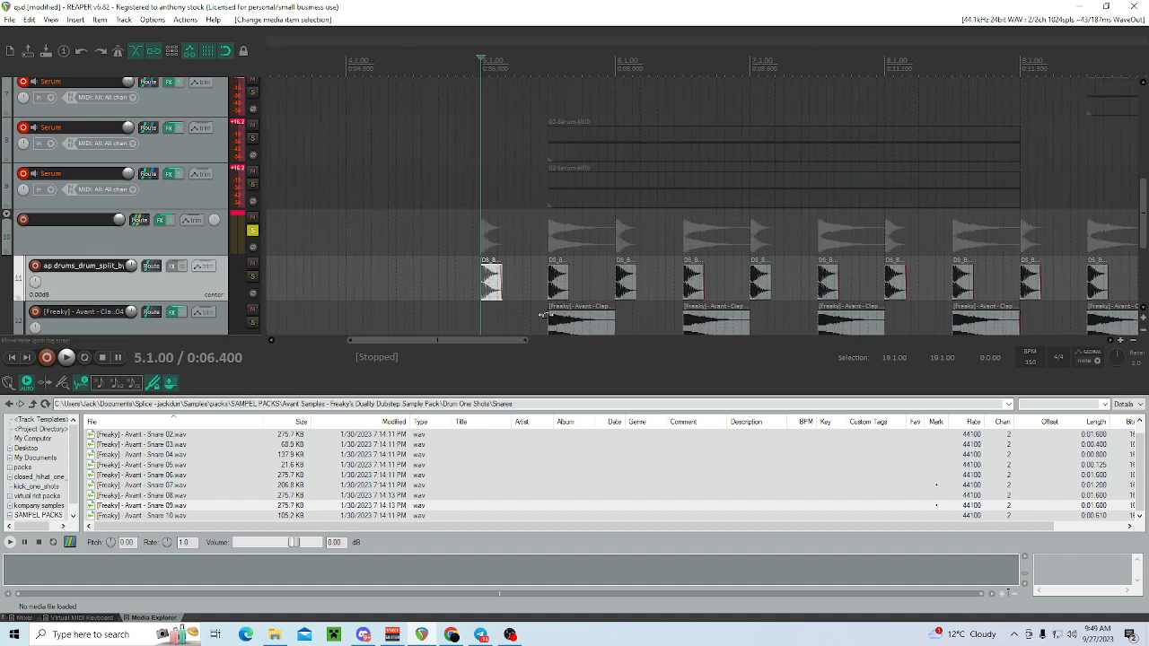
- Select the first Clap 08 clip at 5.3.00 and examine how it layers with the kick
click(545, 315)
scroll(619, 328, up, 1)
drag(379, 343, 404, 347)
click(637, 325)
scroll(738, 333, up, 2)
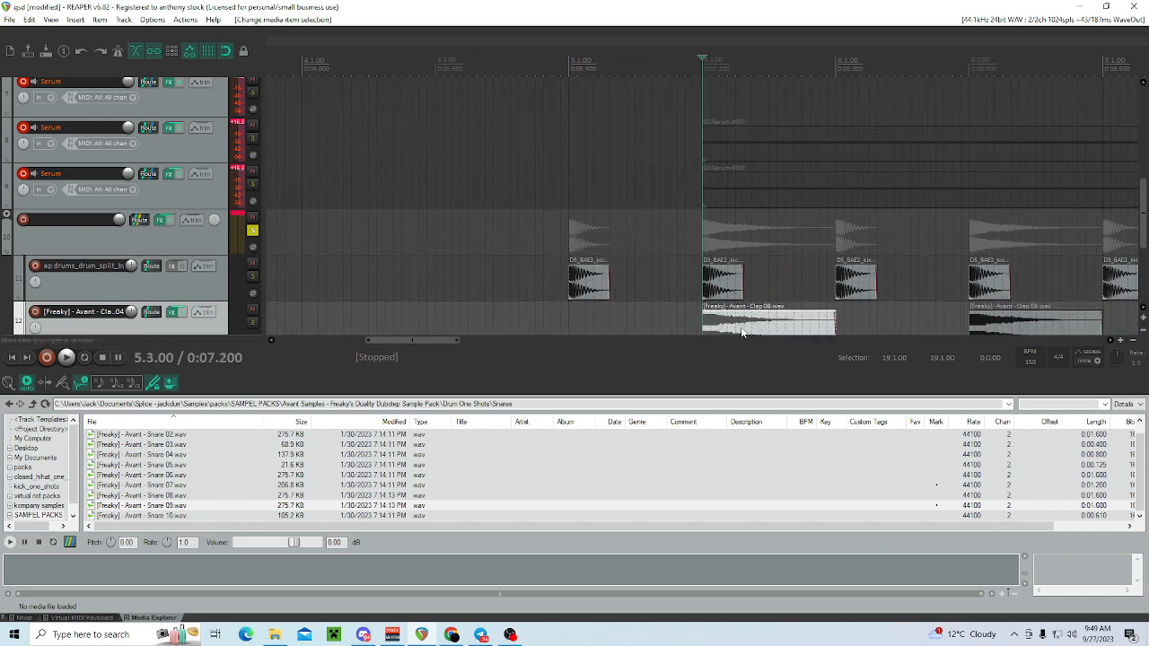
scroll(742, 333, up, 3)
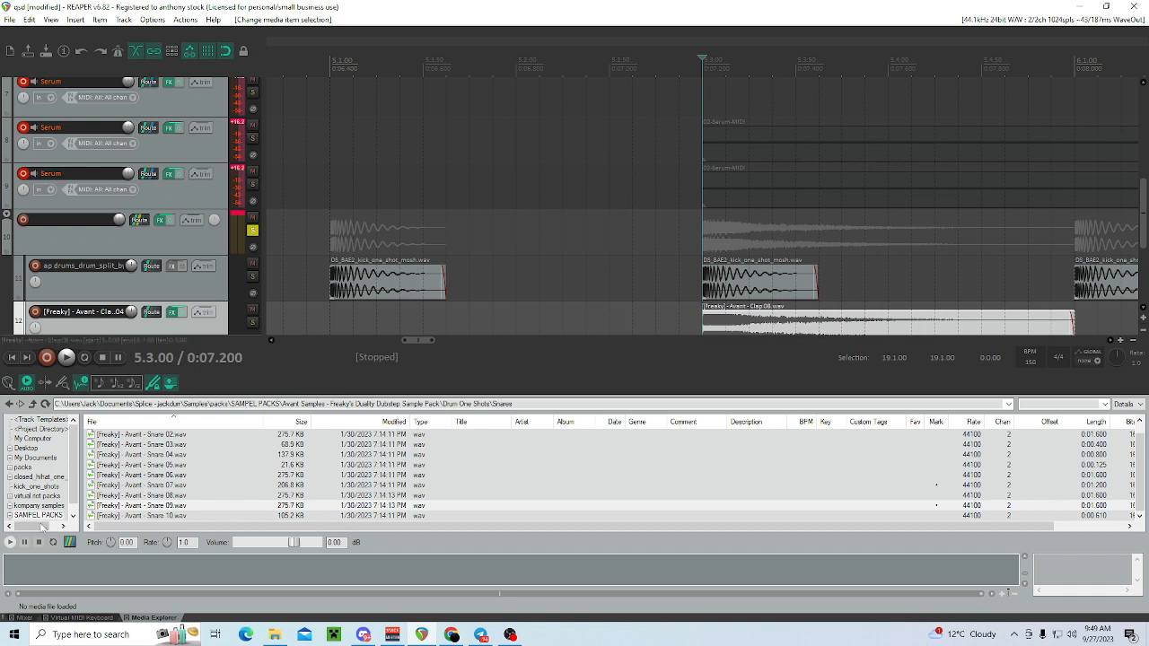
- Browse up to the SAMPEL PACKS folder and open the Avant Samples - Freaky's Duality Dubstep Sample Pack
click(9, 405)
click(9, 404)
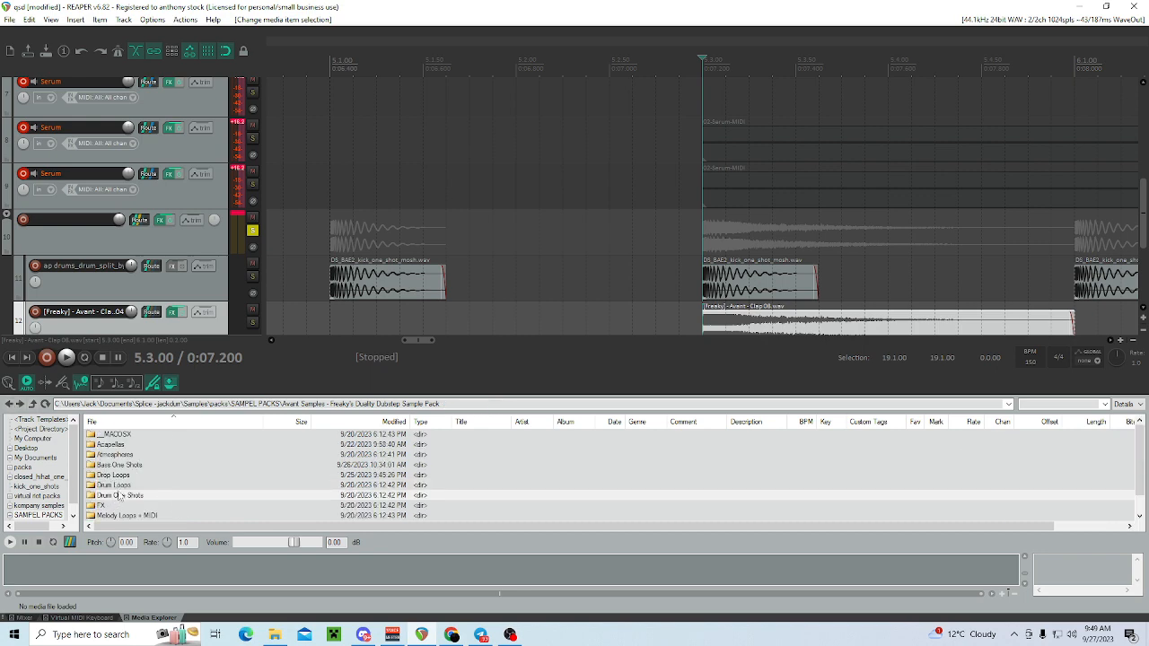
click(11, 406)
double_click(130, 515)
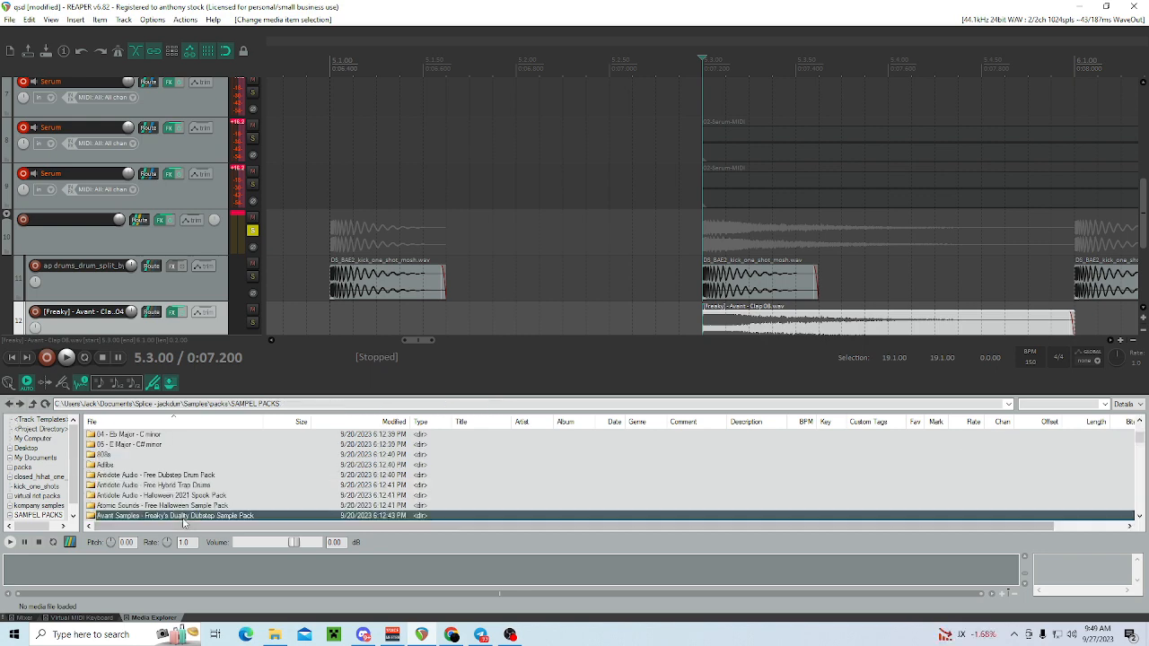
scroll(865, 305, down, 2)
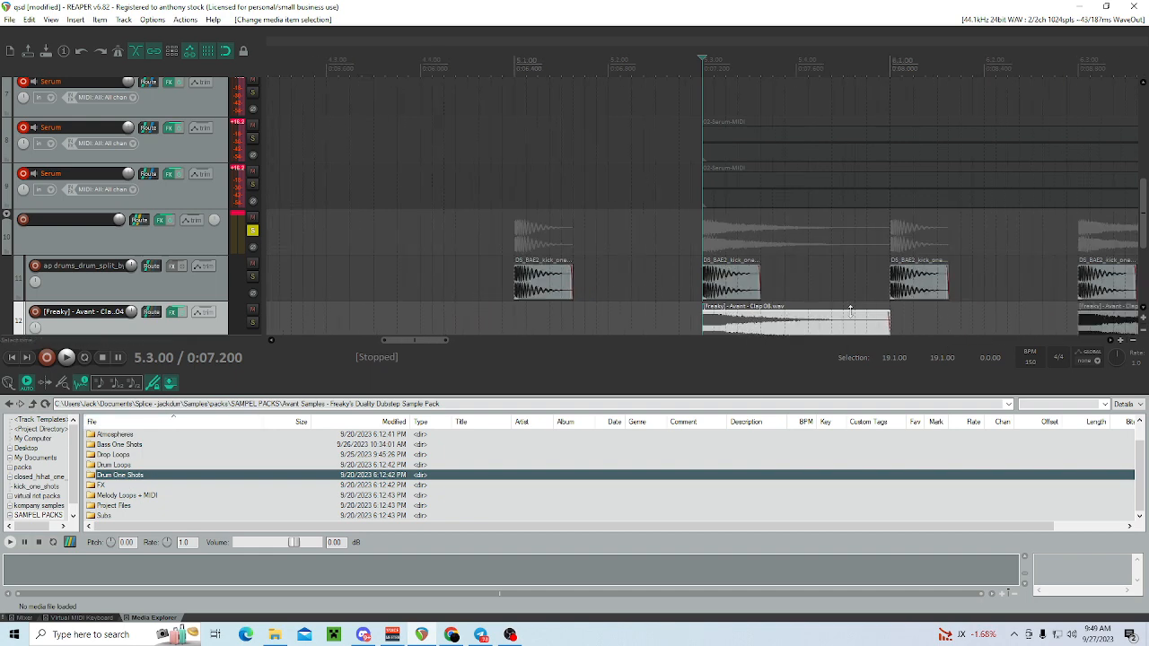
- Shrink the media browser area so the arrangement gets more vertical space
drag(656, 373, 655, 450)
drag(390, 426, 421, 427)
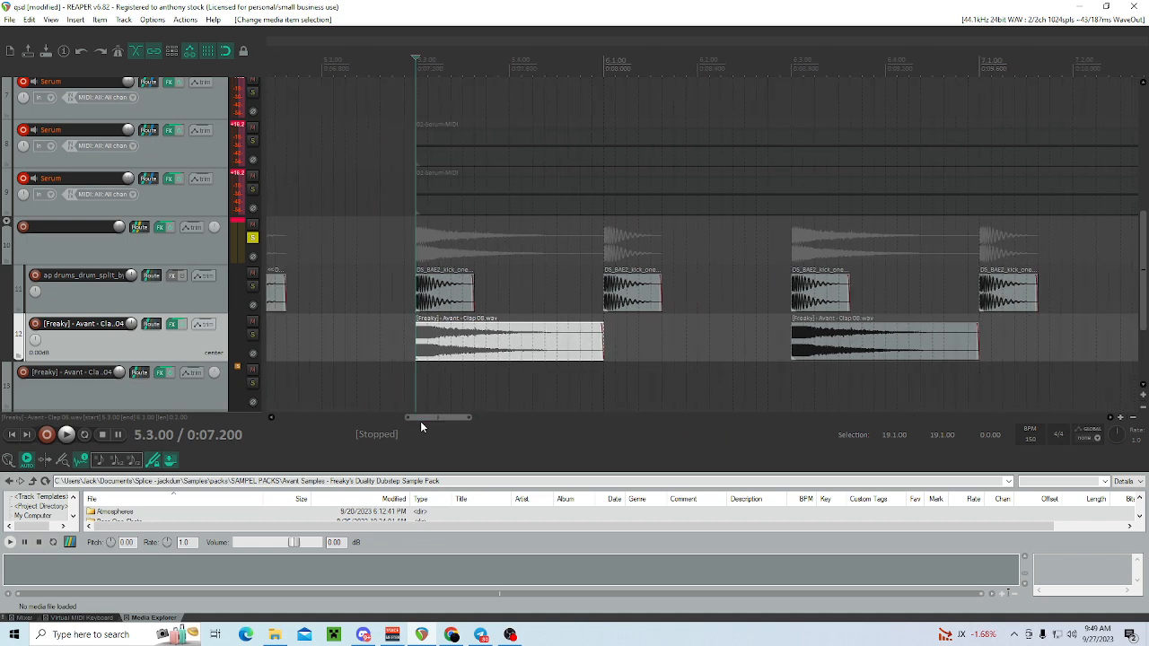
- Play the soloed drums from 5.1.00, unsolo the drum folder track and stop playback
scroll(760, 372, down, 5)
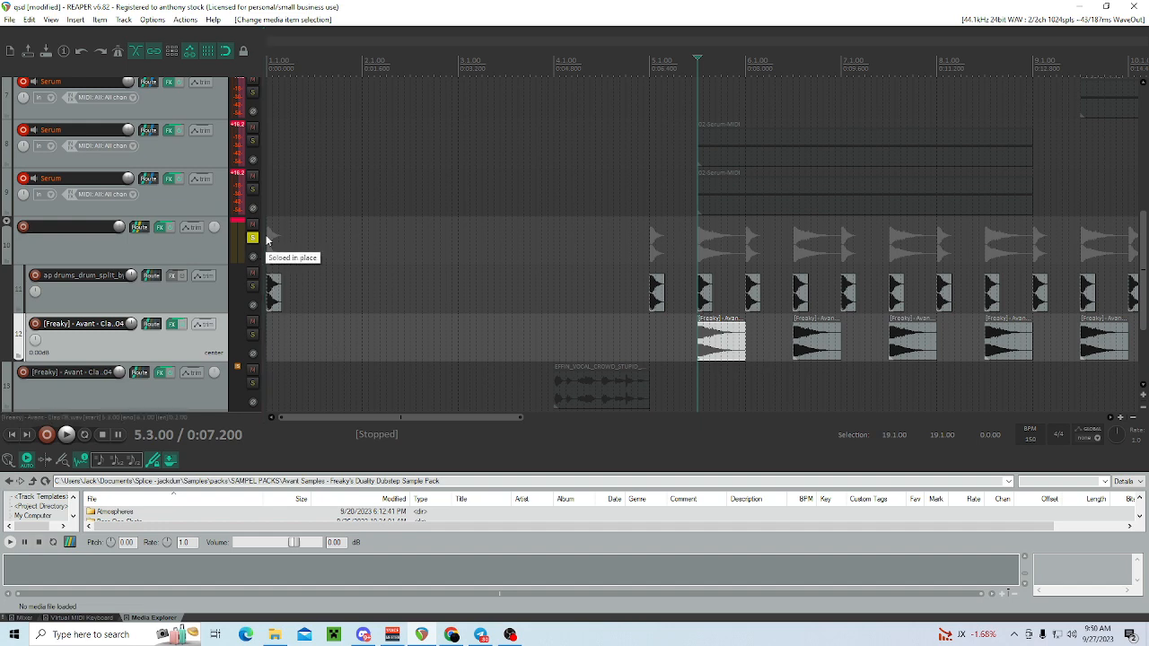
click(653, 302)
key(space)
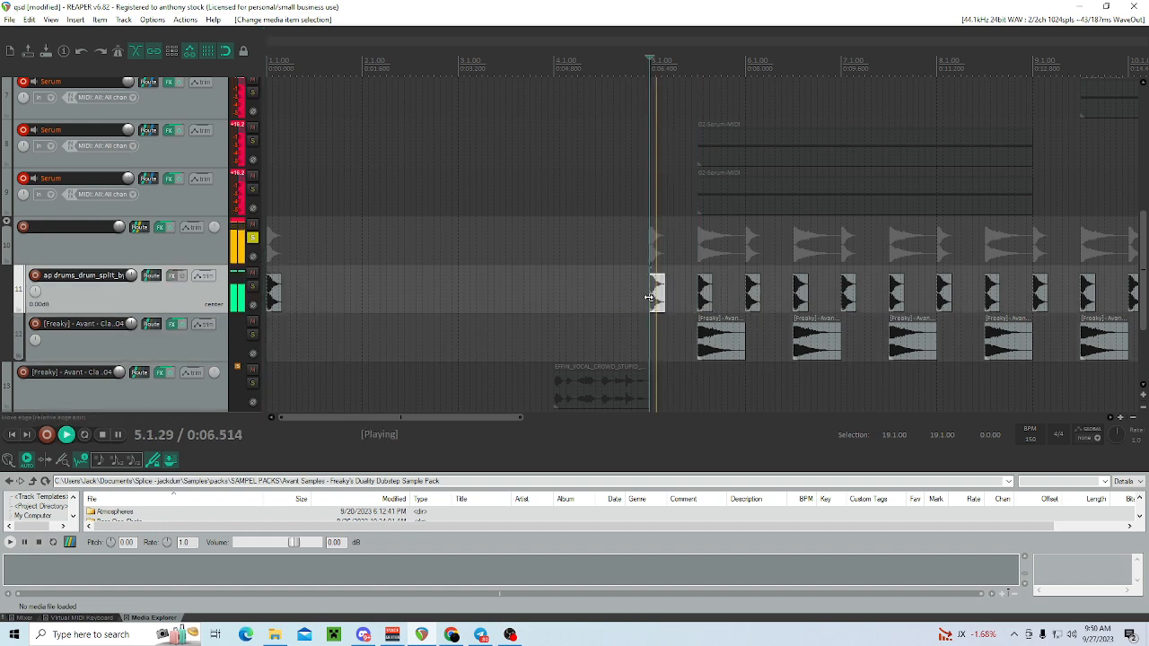
click(252, 238)
key(space)
- Solo the track with the crowd vocal sample, play it from 4.1.00, and unsolo it
scroll(409, 342, down, 2)
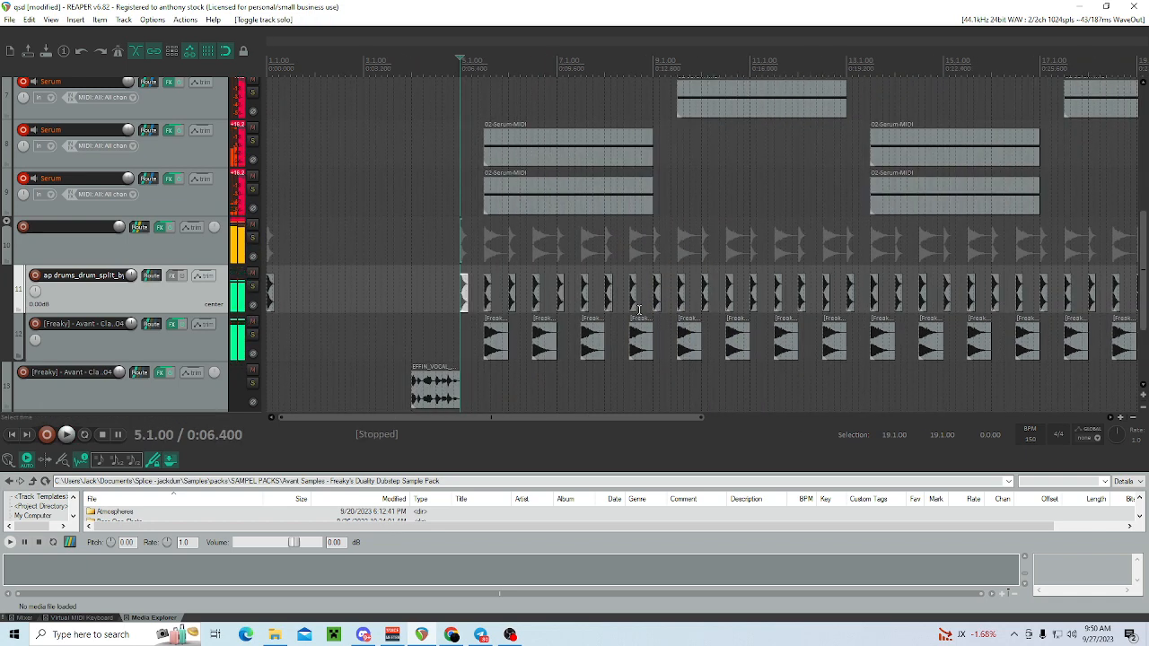
click(410, 342)
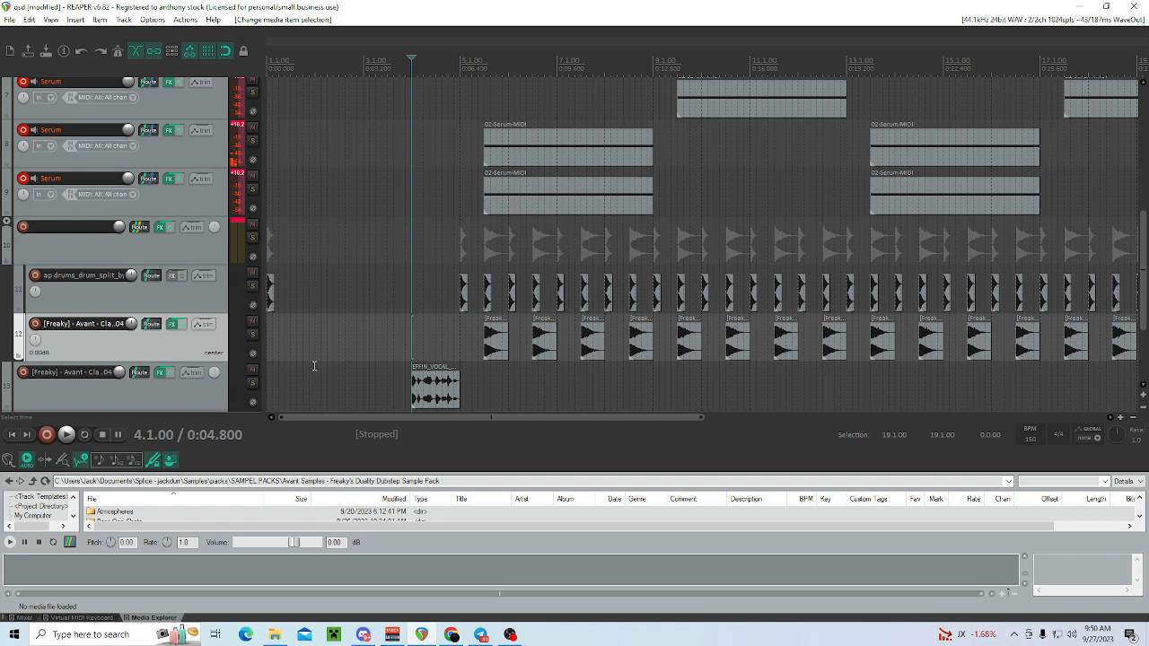
click(252, 385)
key(space)
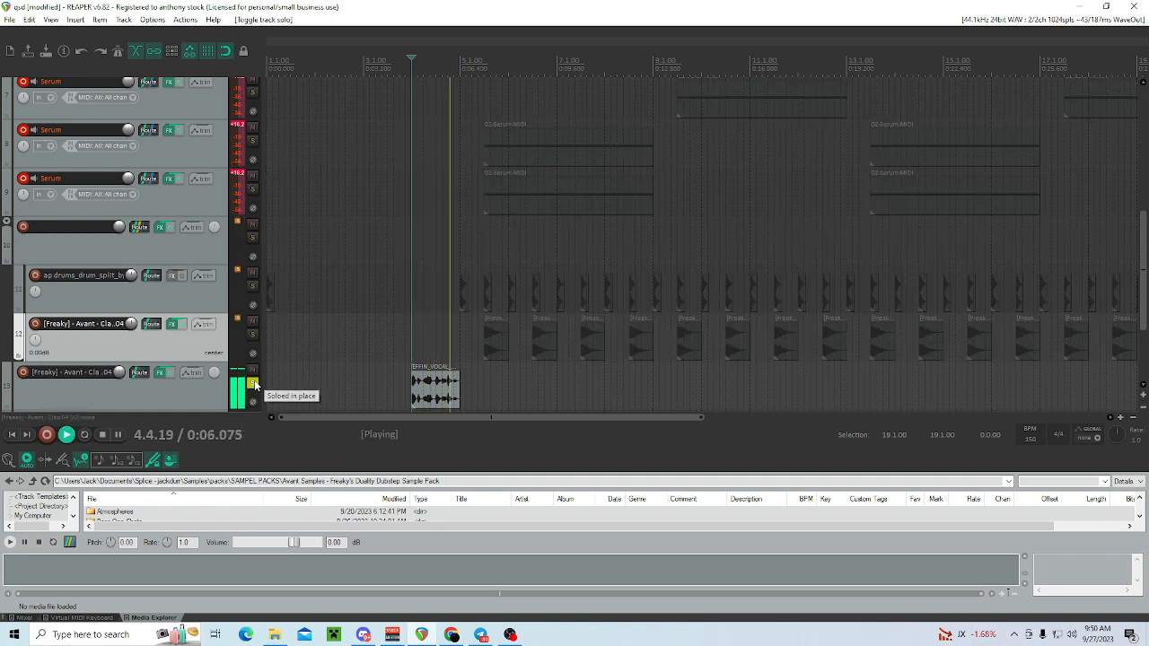
click(253, 384)
key(space)
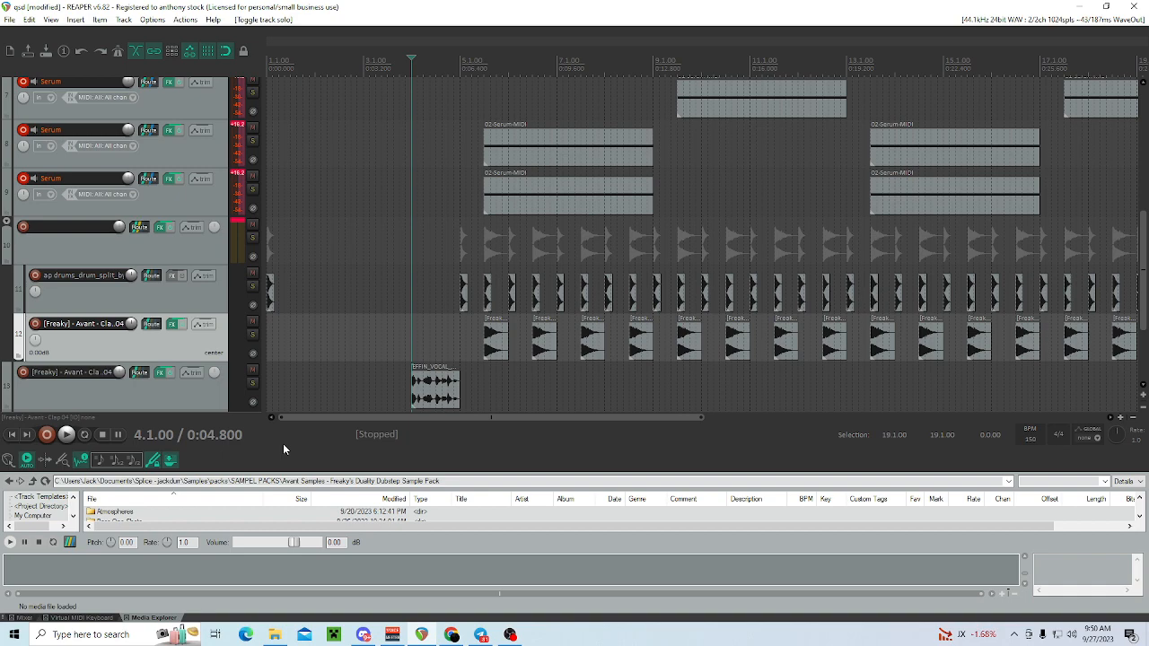
scroll(449, 388, down, 4)
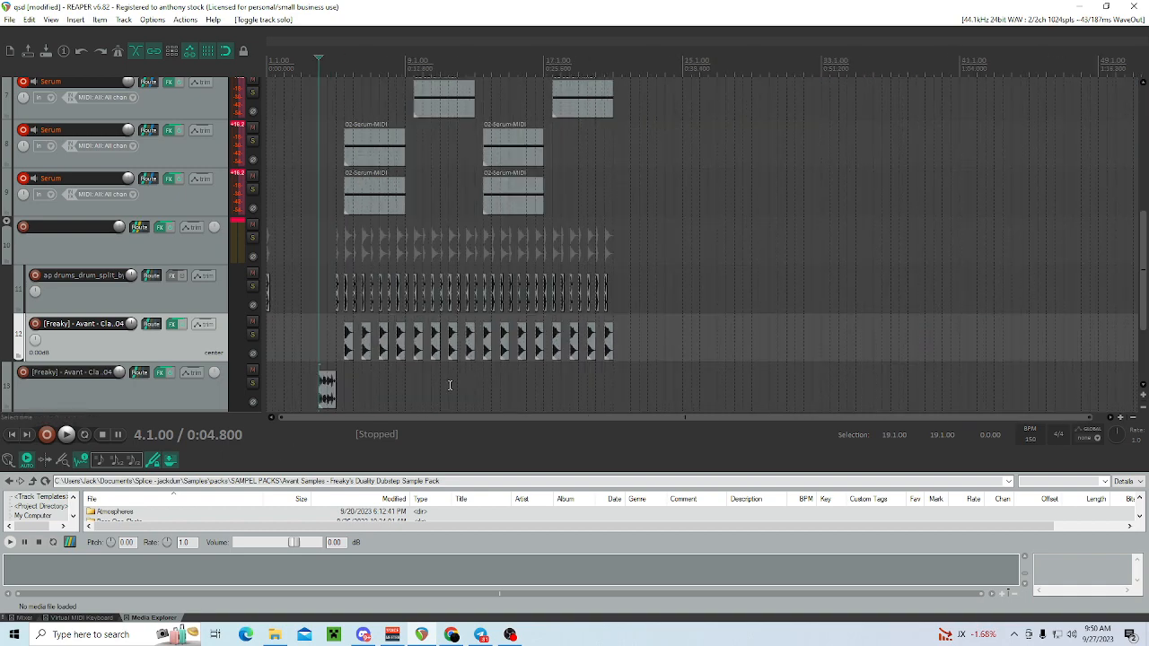
scroll(387, 355, up, 8)
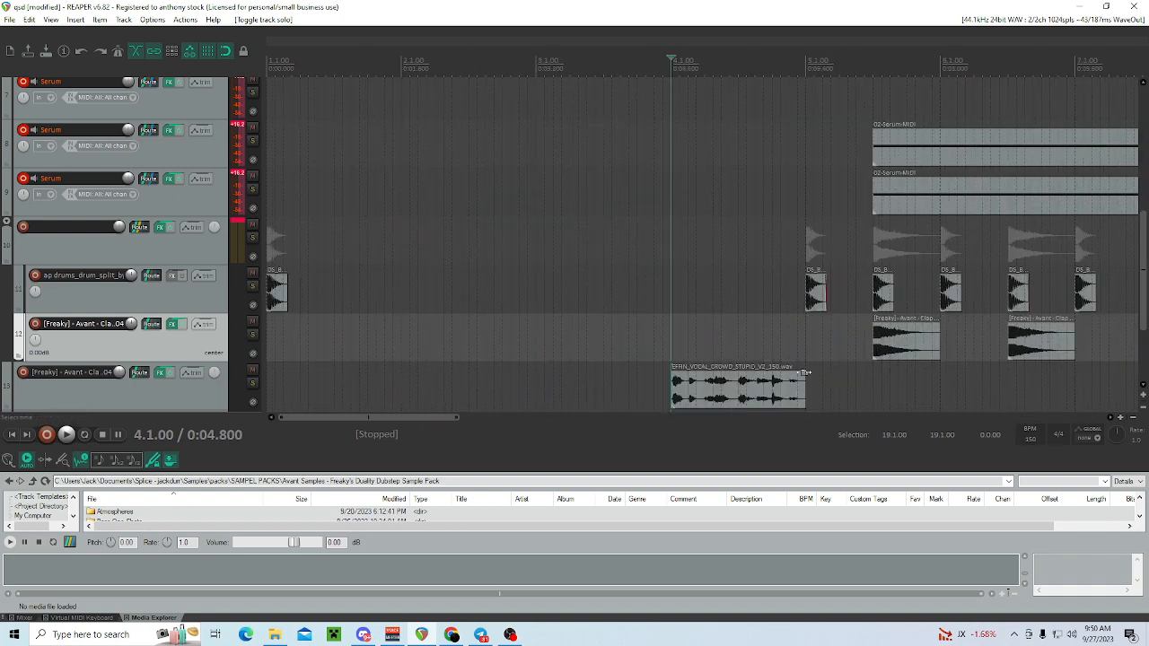
scroll(742, 389, down, 8)
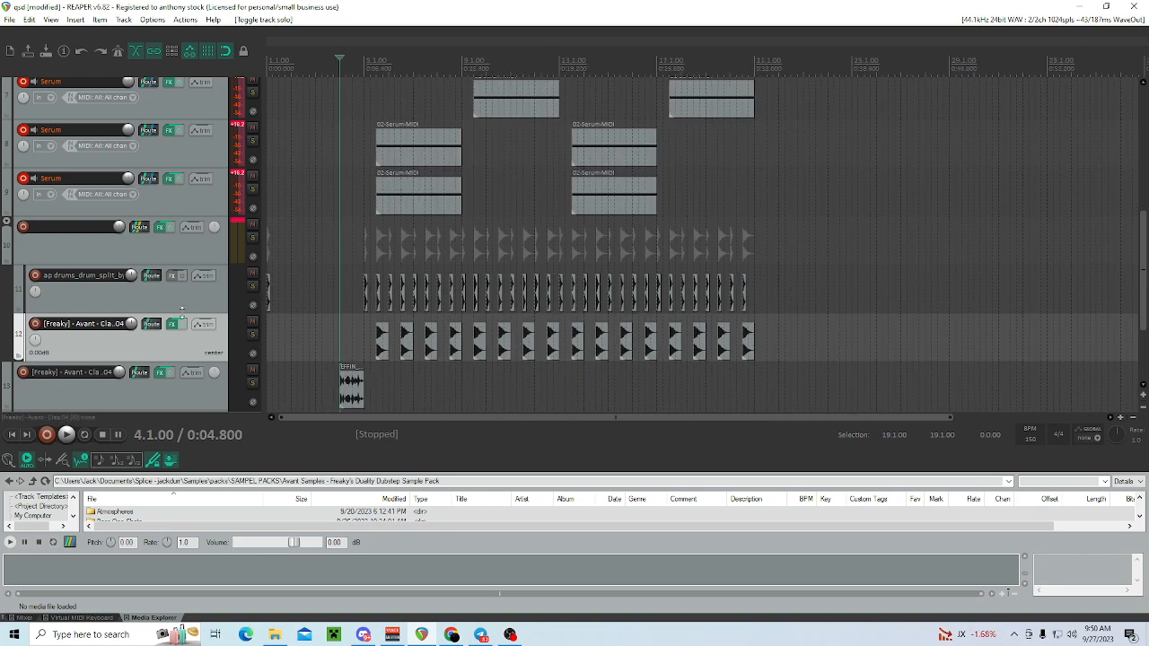
scroll(402, 298, up, 10)
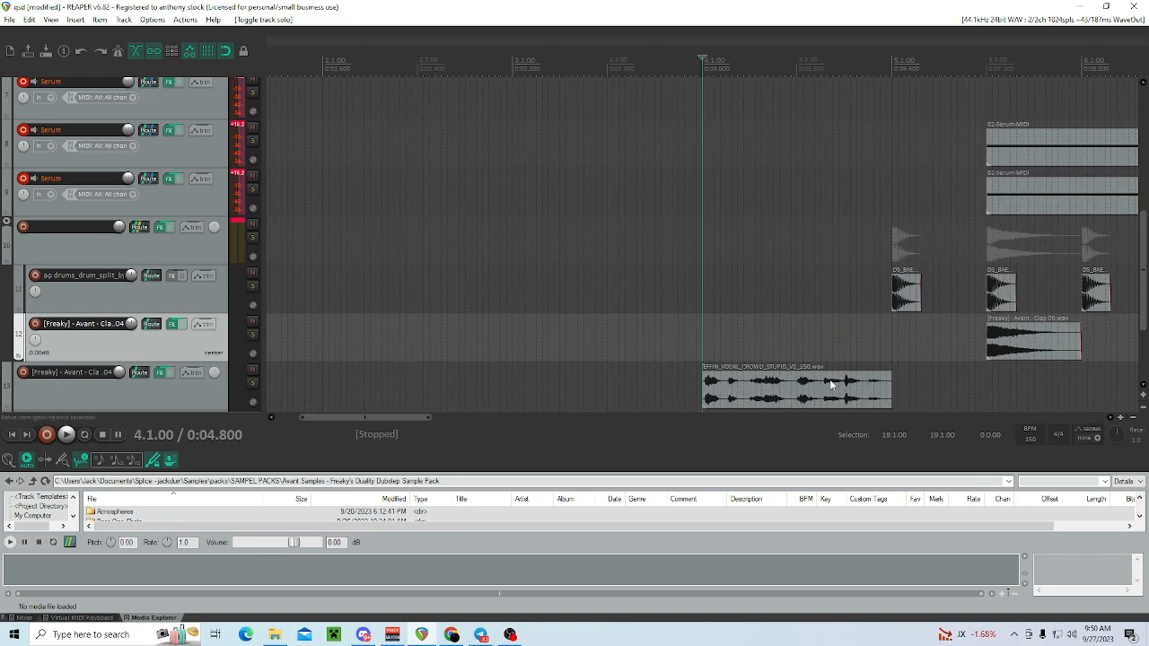
scroll(829, 389, down, 8)
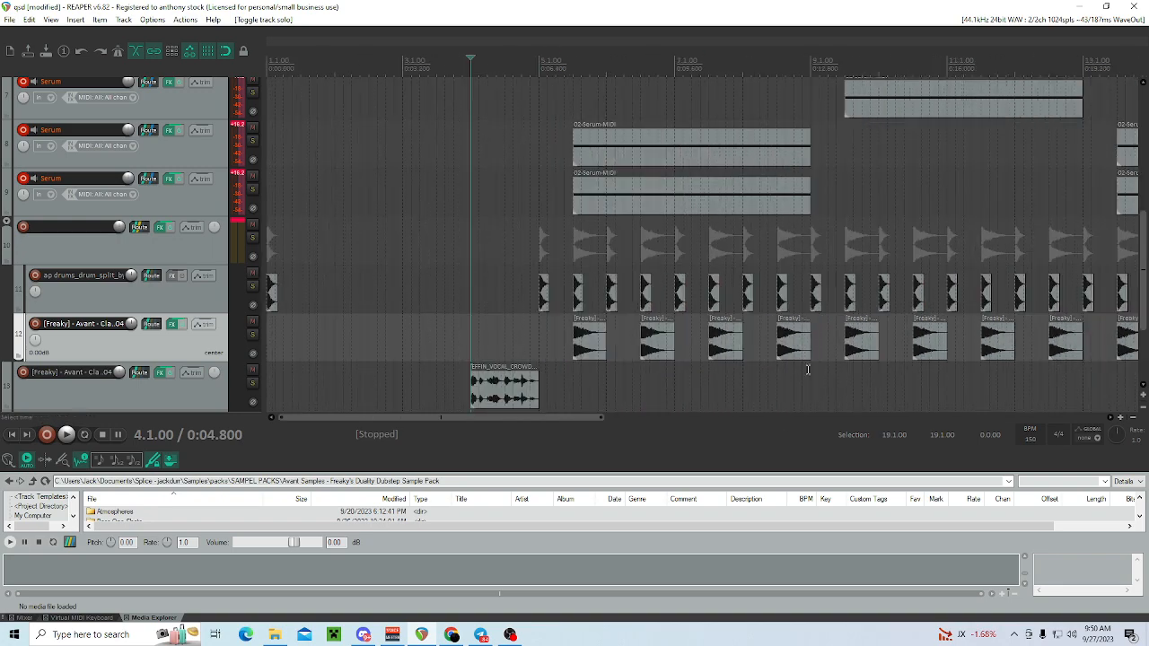
scroll(284, 353, down, 2)
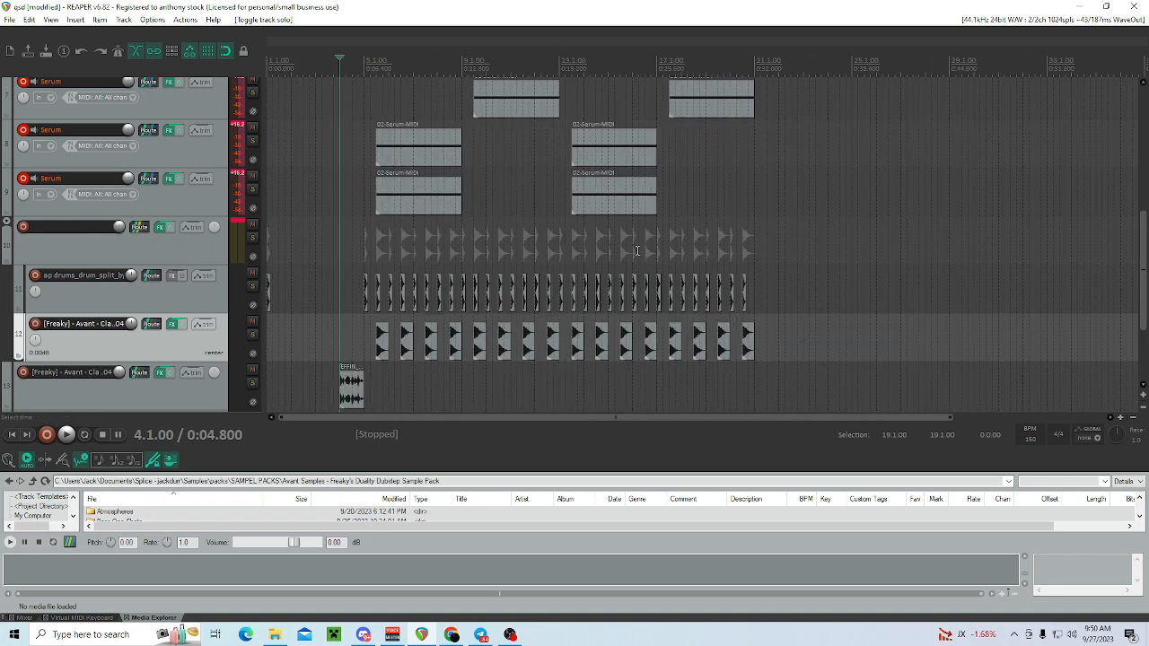
- Solo the first track, play its opening bass loop from 1.1.00, and examine the clip's waveform
drag(1142, 298, 1141, 133)
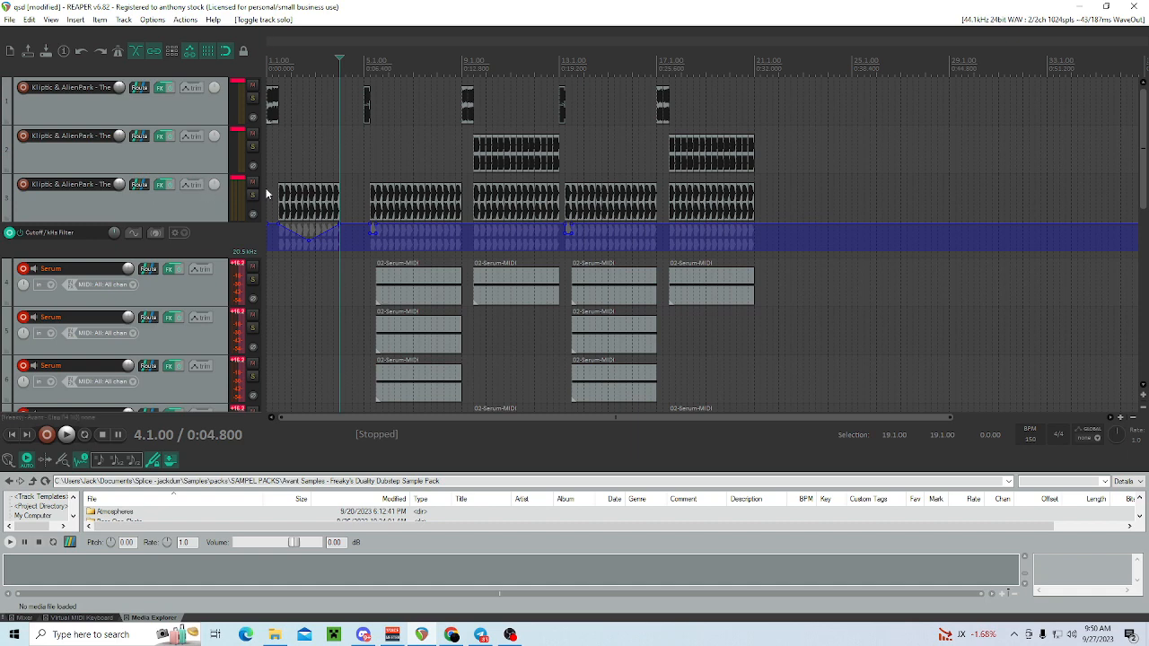
click(268, 112)
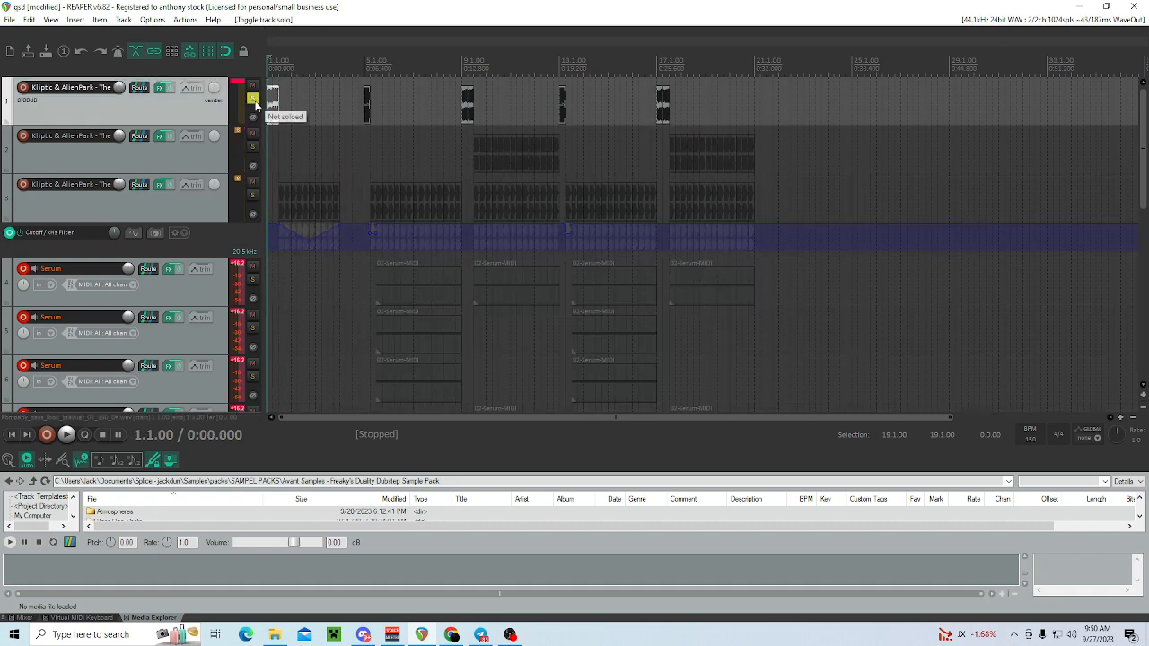
click(253, 99)
key(space)
key(space)
scroll(293, 115, up, 5)
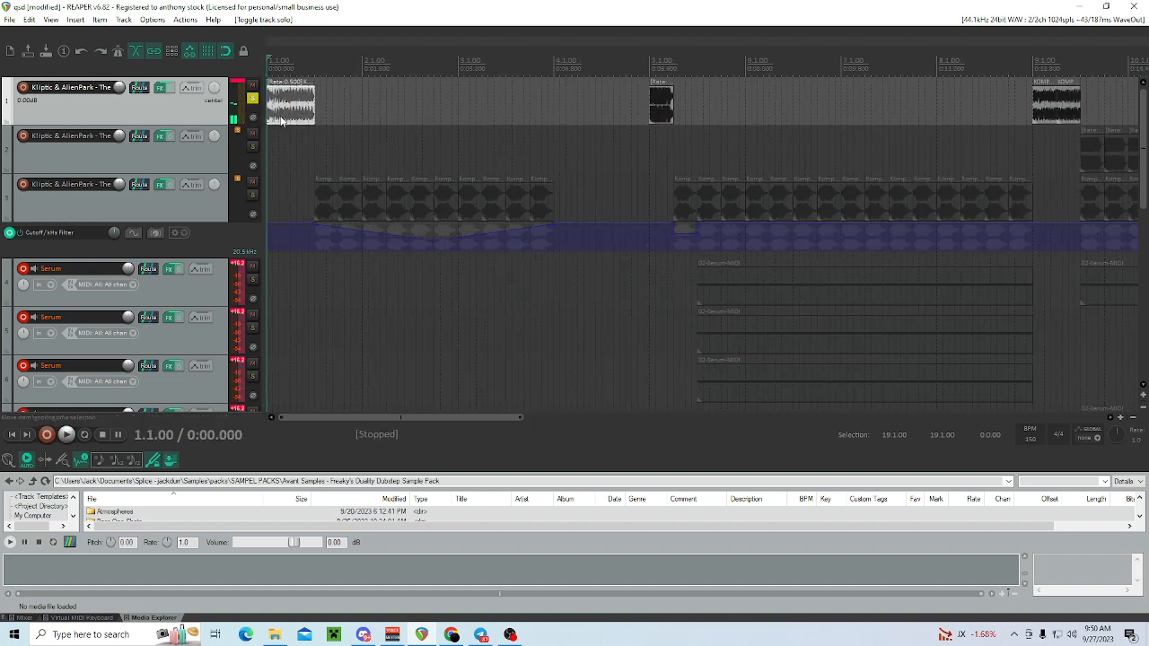
scroll(292, 115, up, 3)
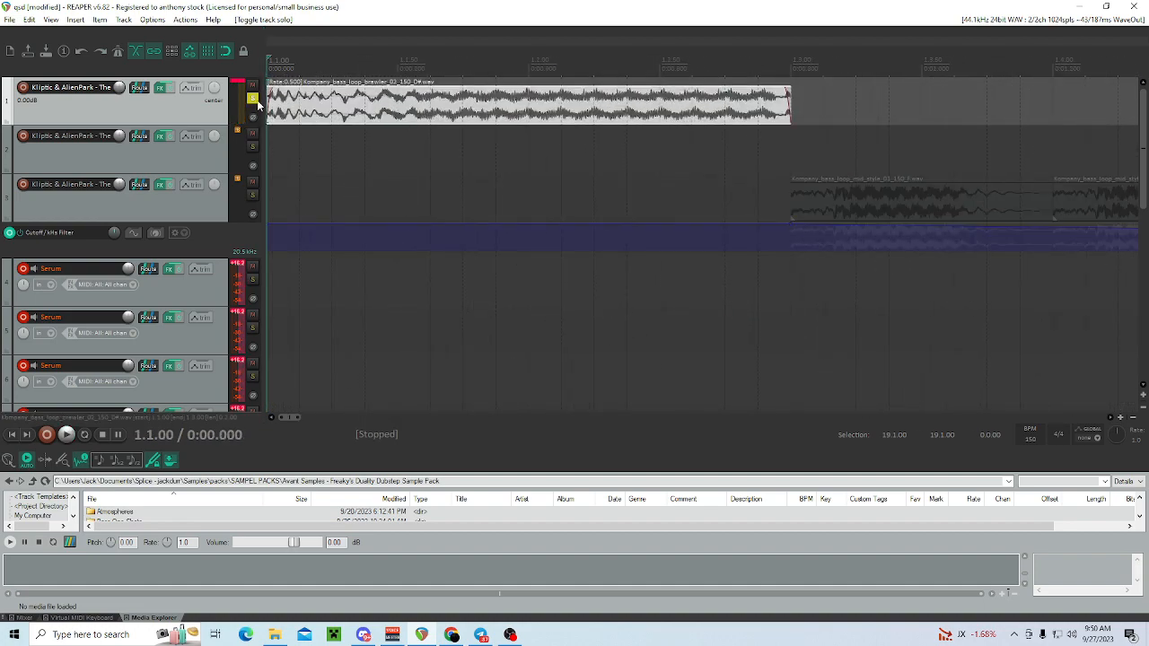
- Review the first track's effects chain from the two OTTs and ReaEQ through kHs Distortion to SpecOps, and close it
click(159, 89)
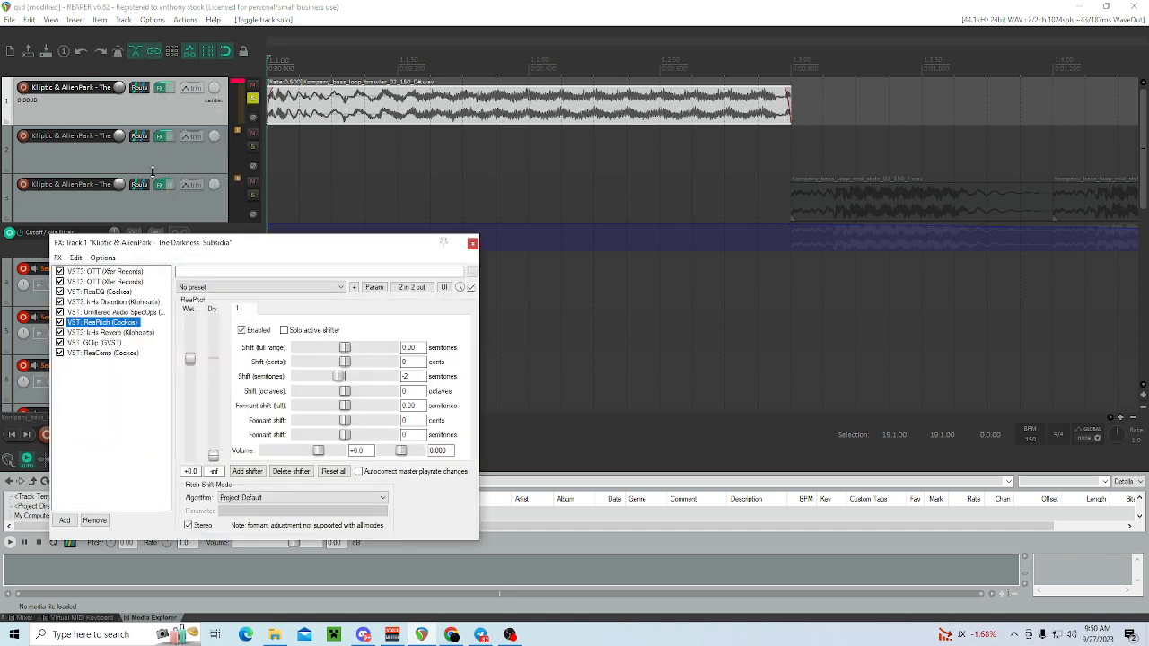
click(99, 271)
click(97, 281)
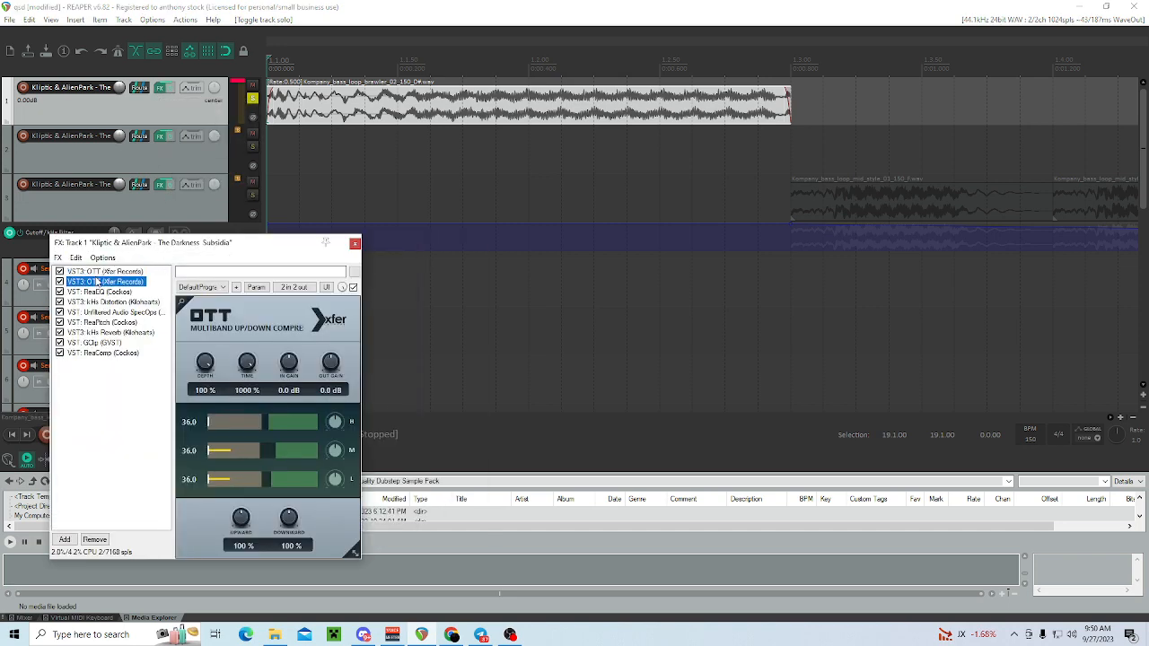
click(97, 292)
click(108, 302)
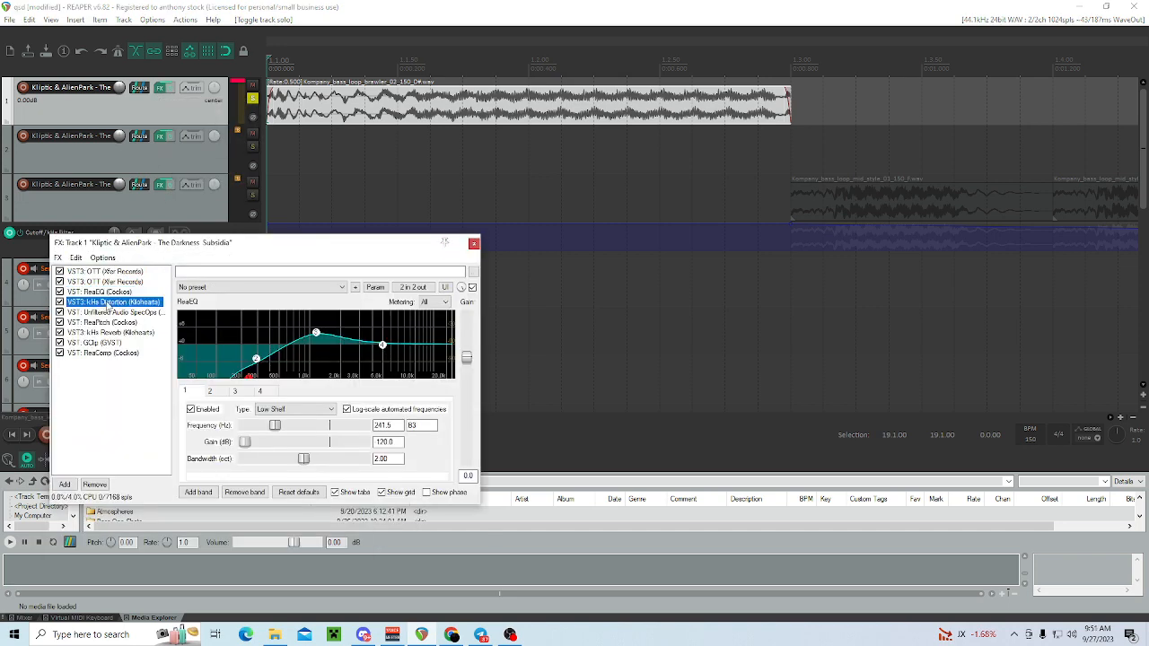
click(108, 312)
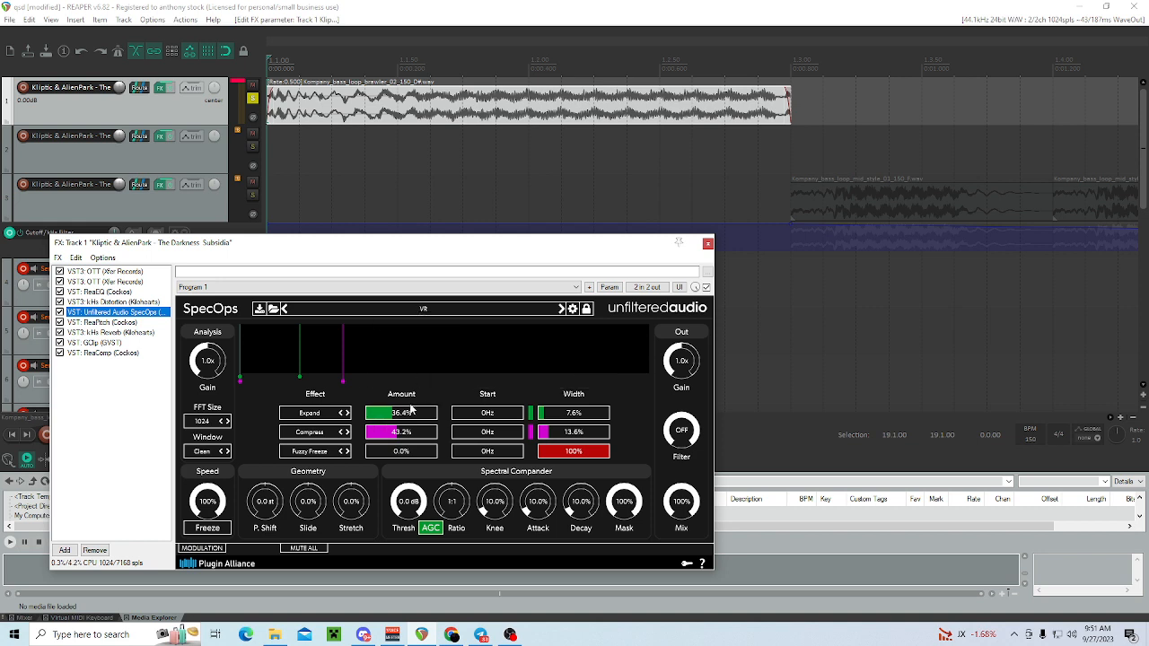
mouse_move(282, 392)
mouse_move(444, 494)
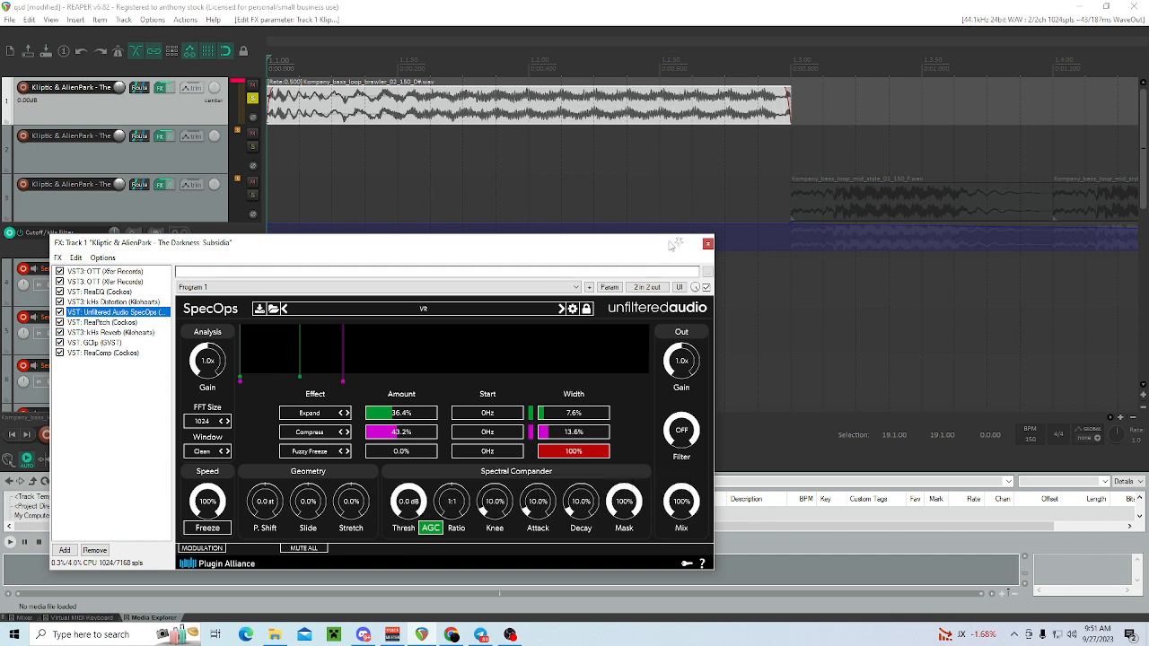
click(704, 243)
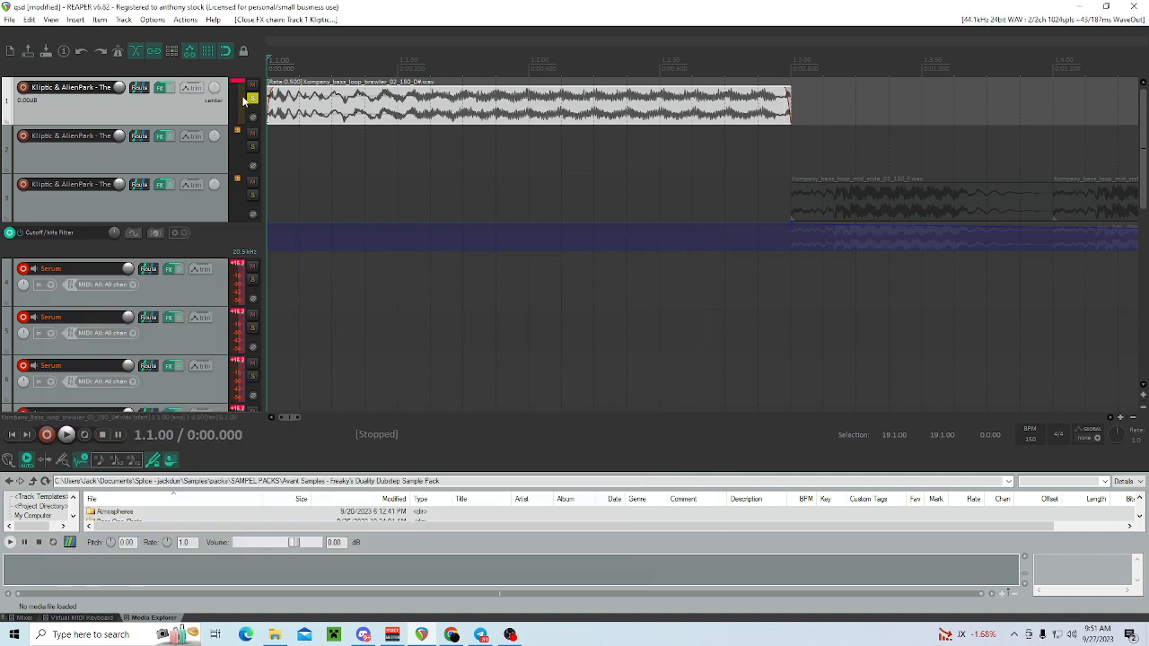
- Solo the third track and select its first mid-style bass loop clip at 1.3.00
scroll(600, 152, down, 5)
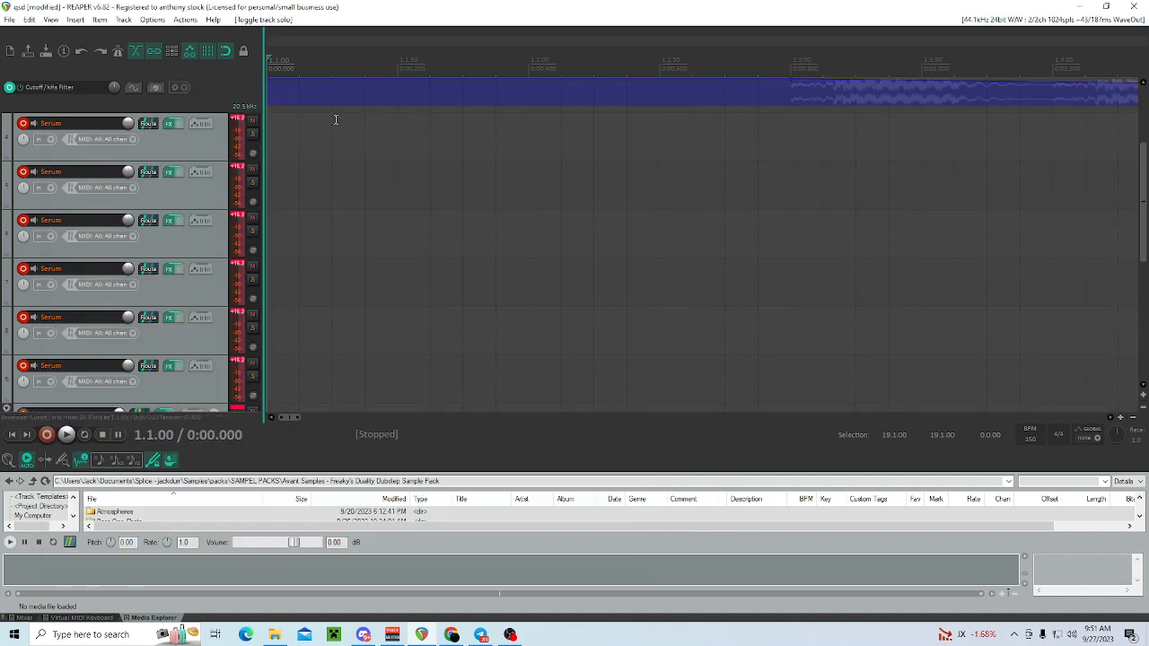
scroll(611, 173, down, 2)
scroll(539, 153, up, 5)
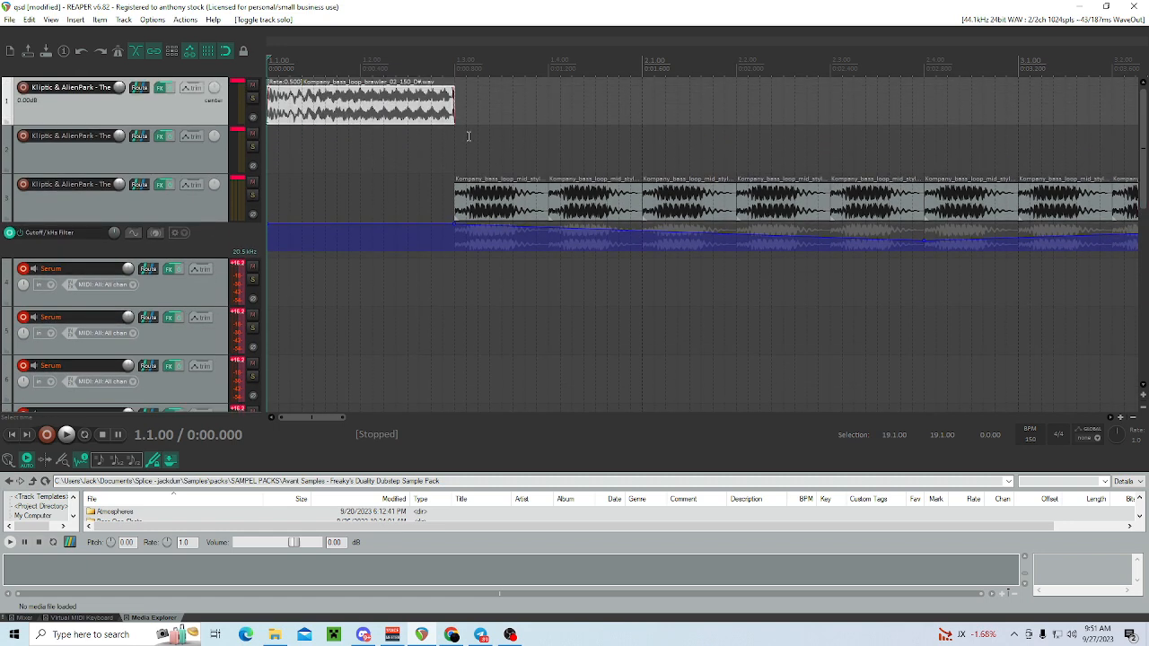
click(252, 195)
click(456, 203)
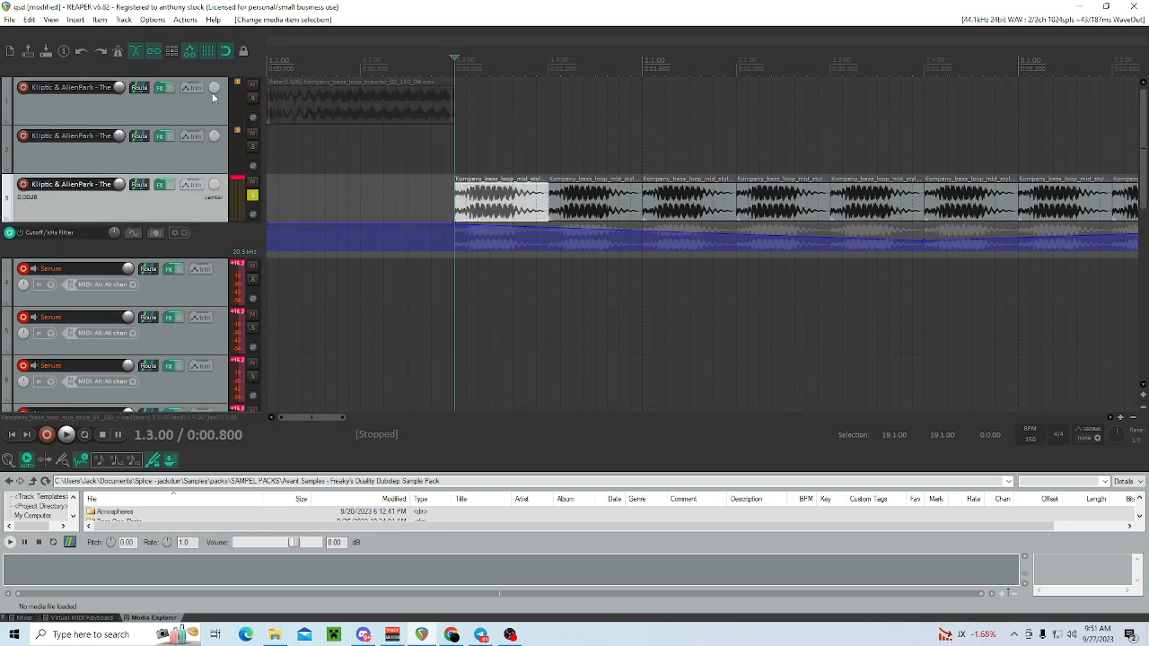
- Solo the first track, review its ReaPitch, kHs Reverb, GClip and ReaComp effects, and unsolo it
click(252, 98)
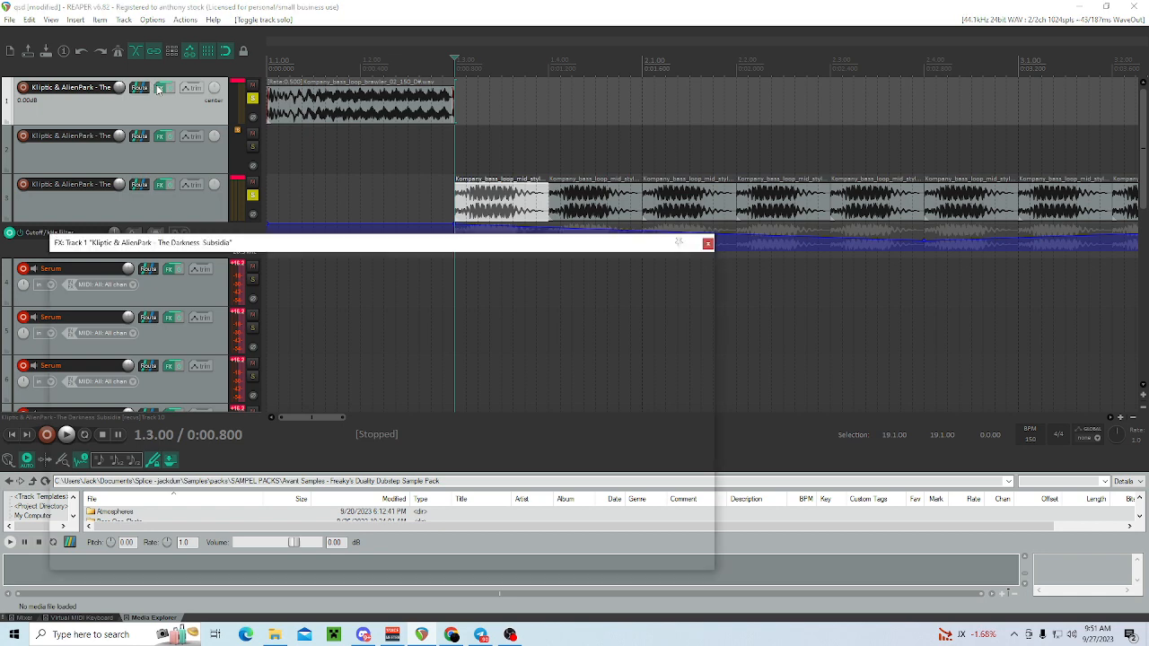
click(159, 87)
click(101, 322)
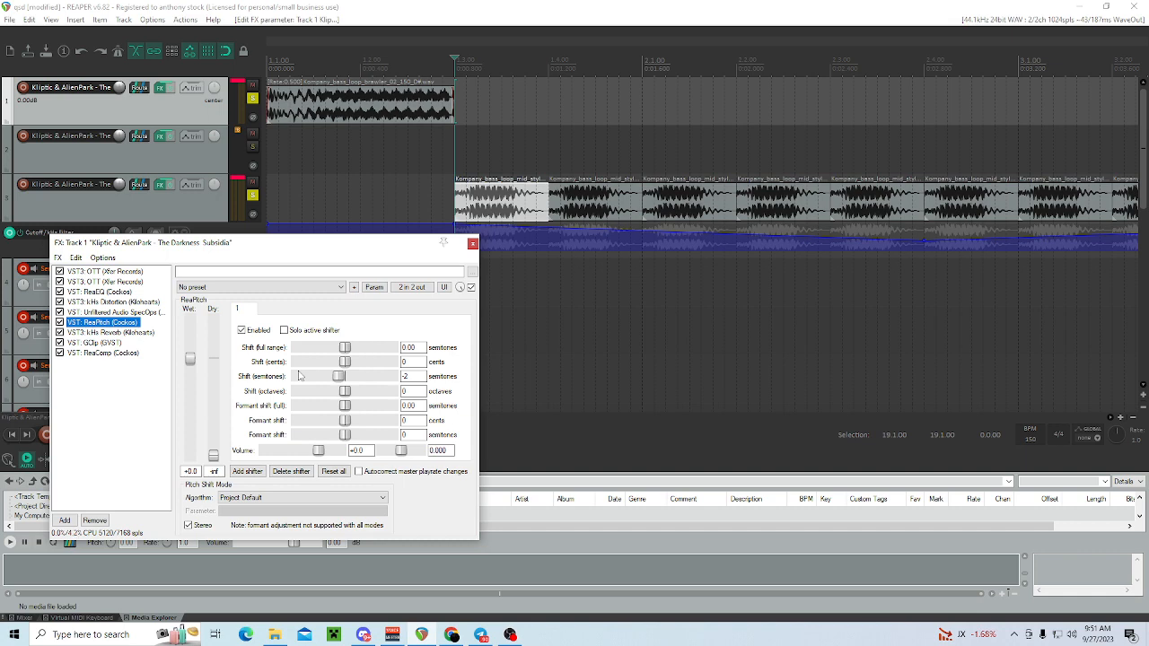
click(117, 332)
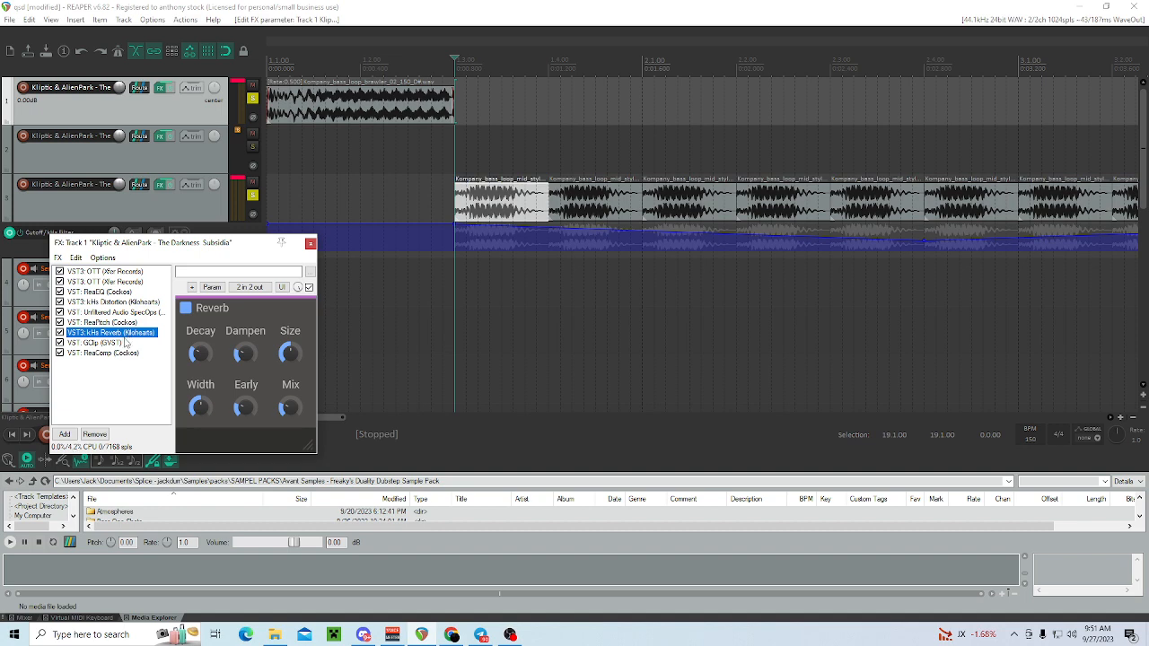
click(106, 342)
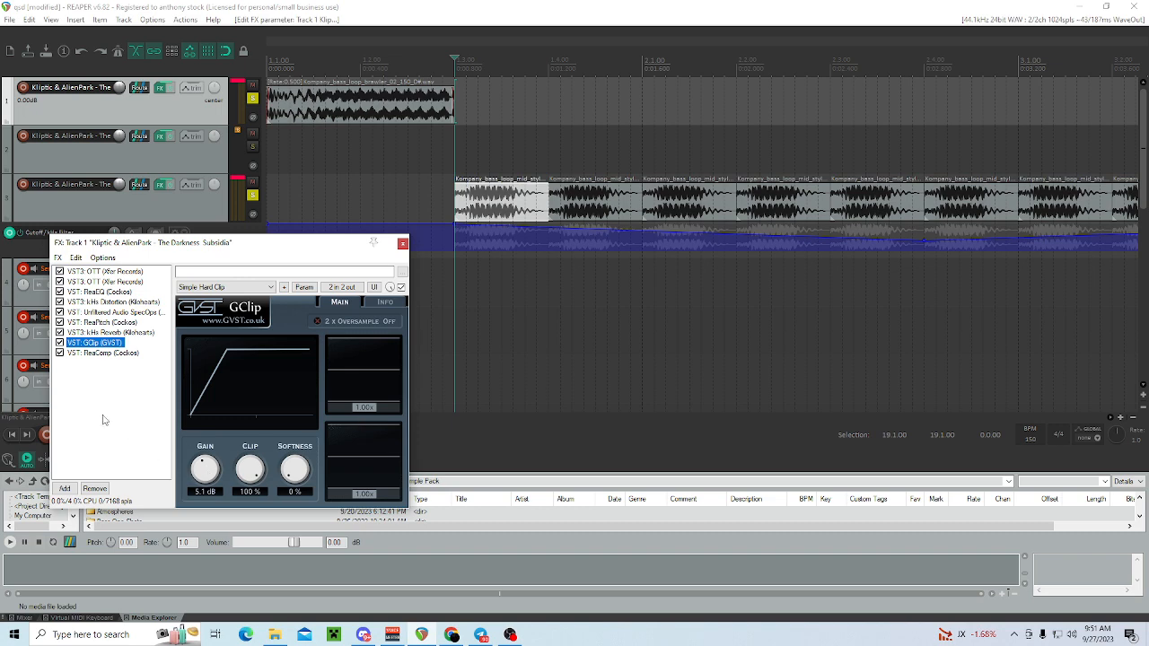
click(103, 354)
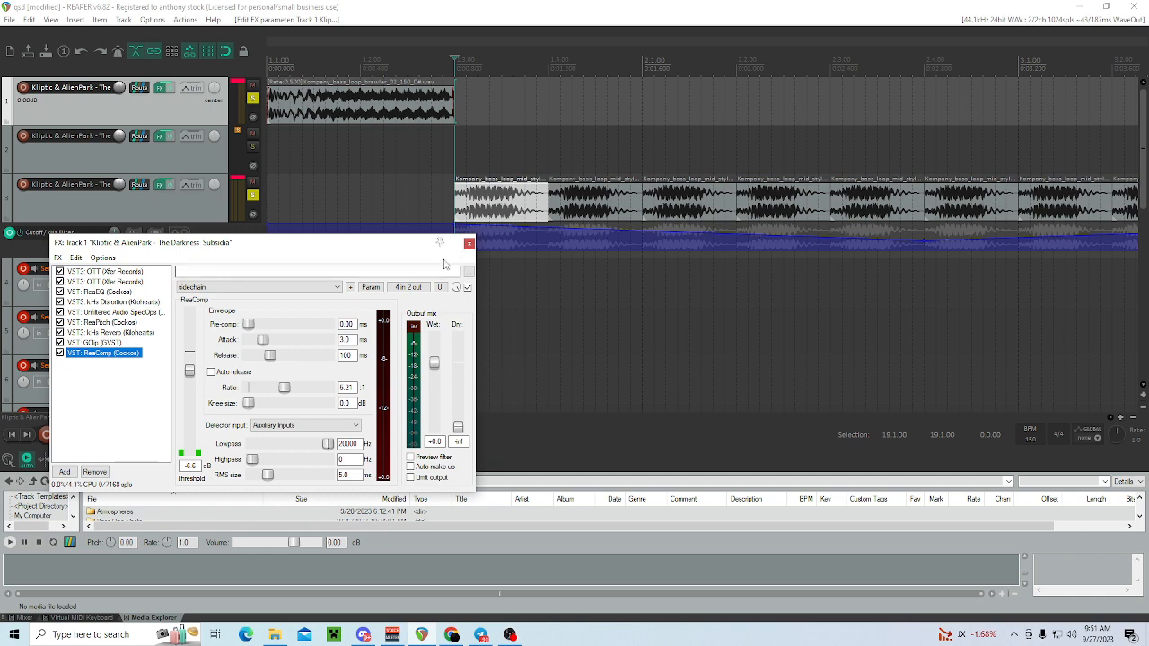
click(467, 244)
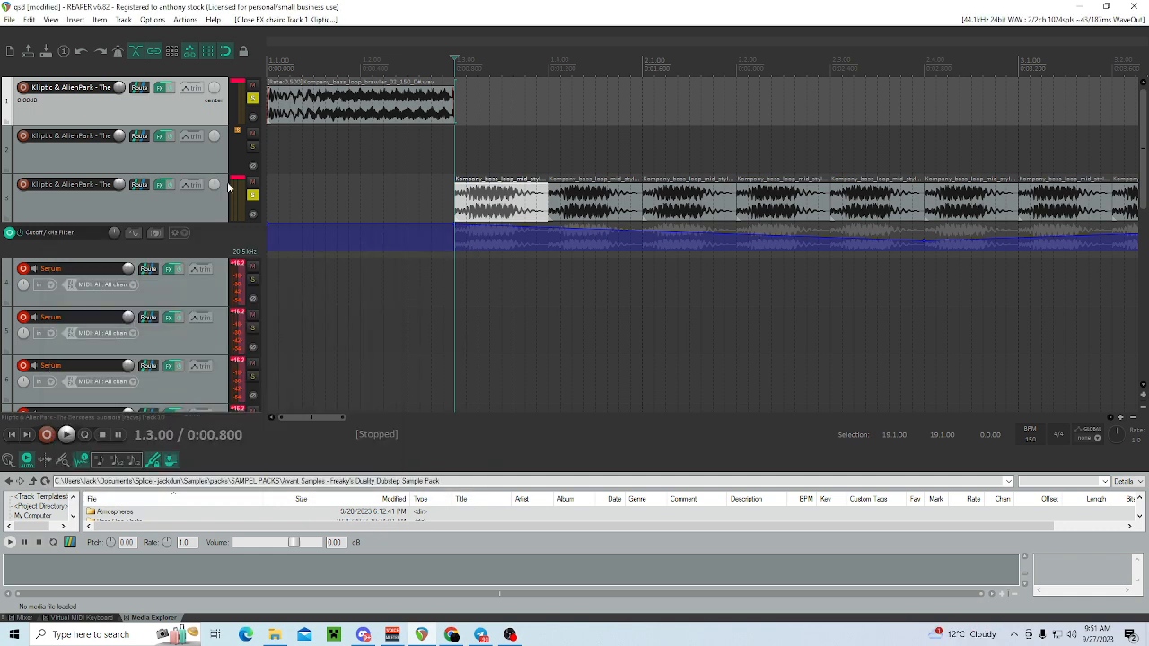
click(252, 98)
- Examine the third track's repeated bass loops and play them soloed from 1.3.00
scroll(441, 205, down, 3)
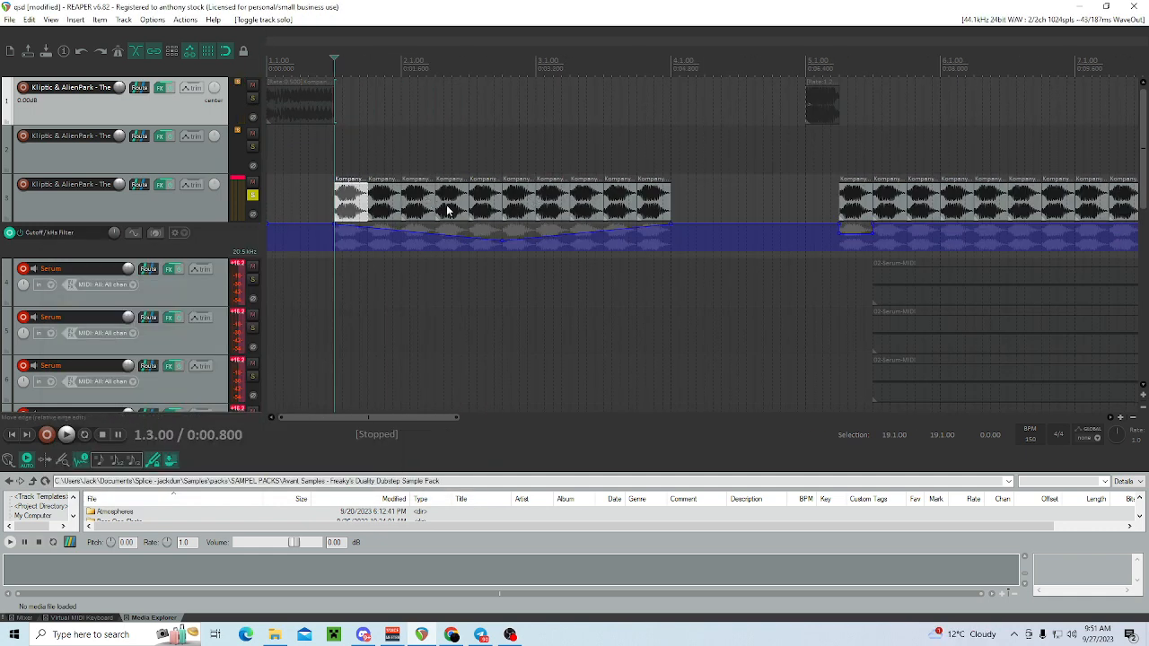
scroll(492, 209, up, 3)
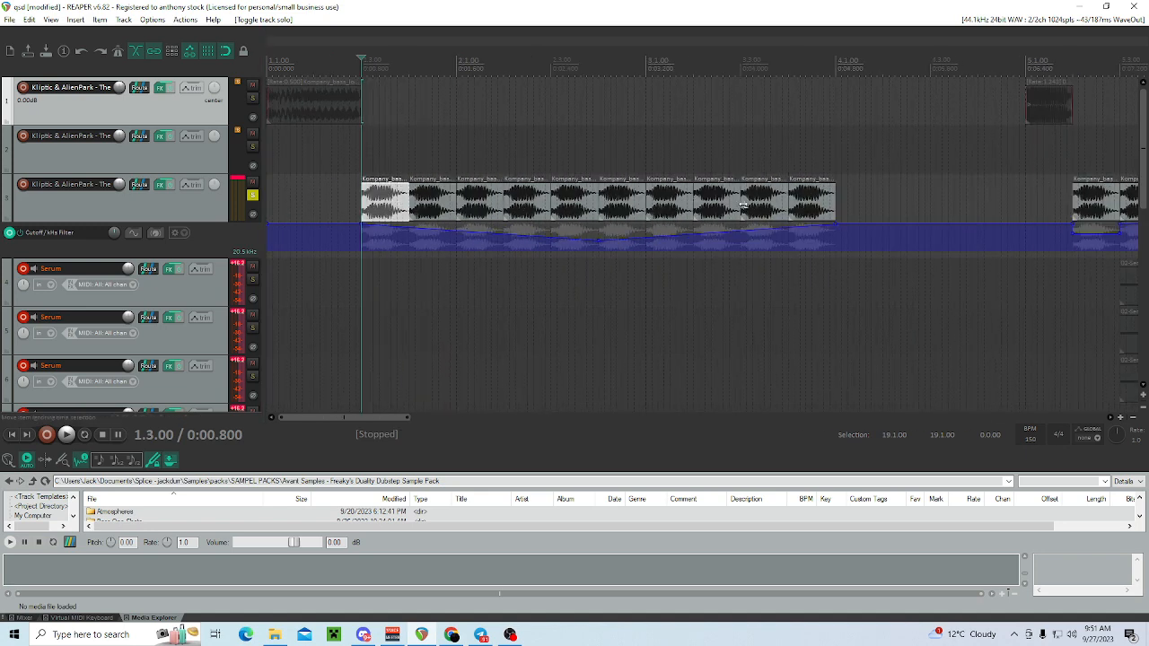
scroll(454, 215, down, 3)
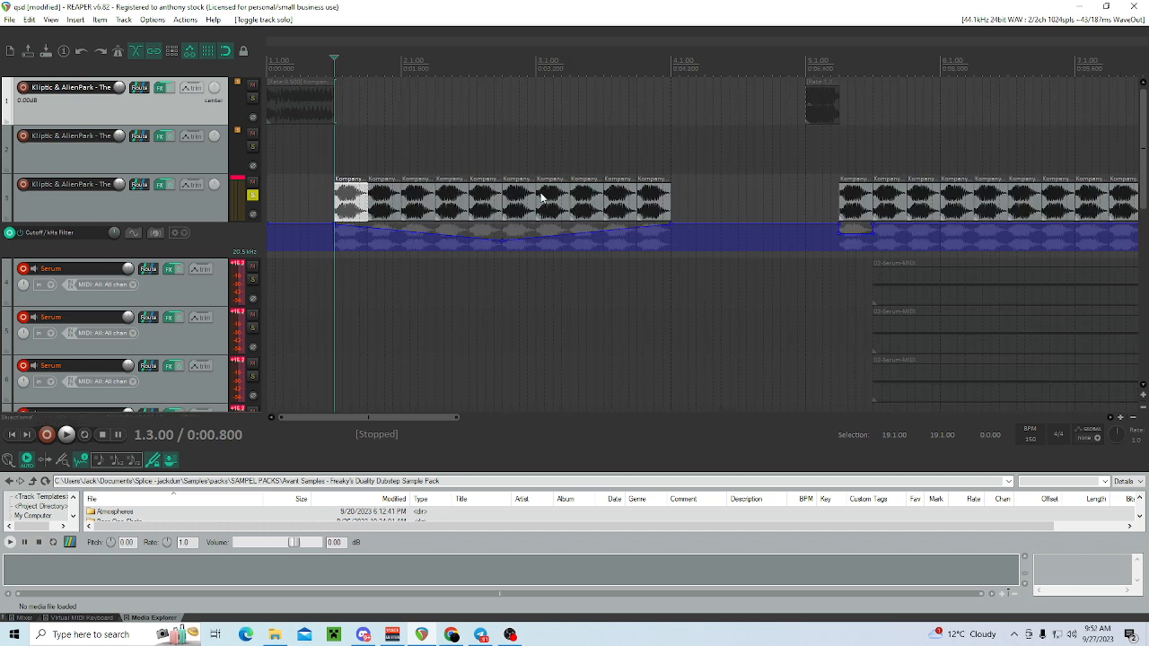
key(space)
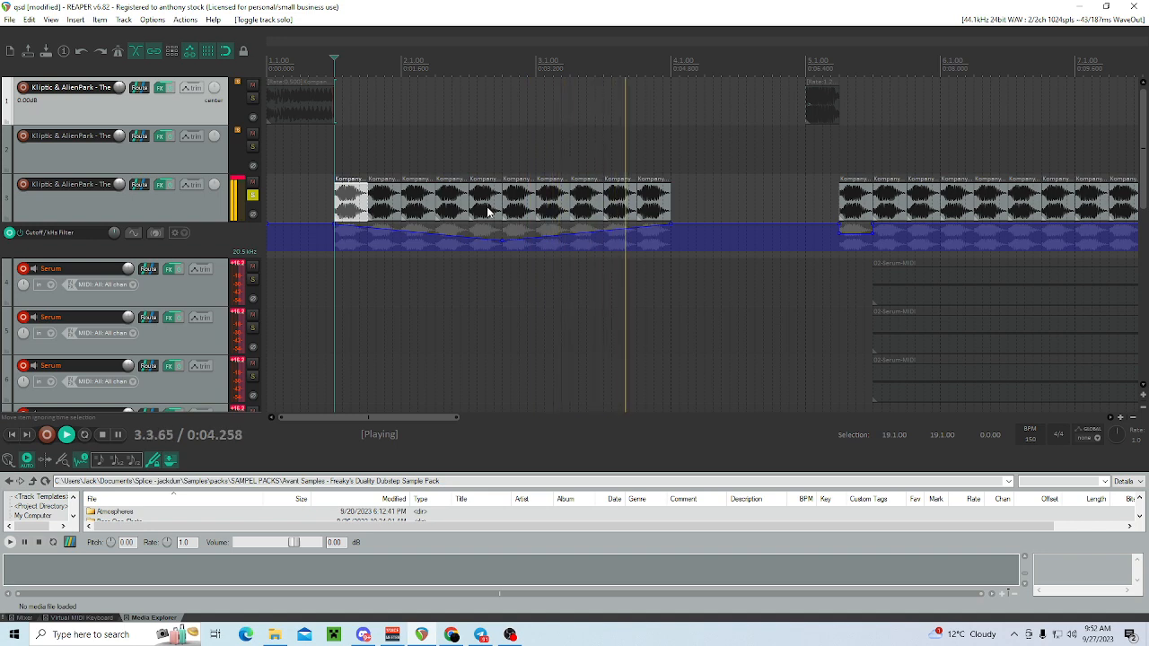
key(space)
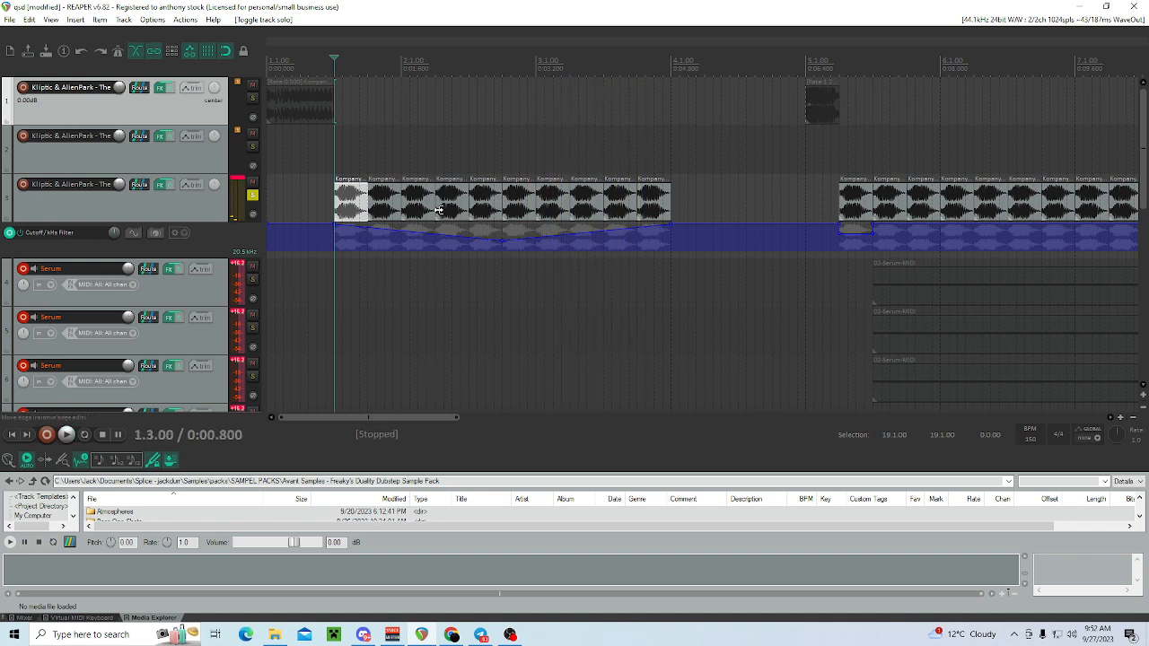
- Toggle the third track's solo off and on, and inspect the kHs Filter in its effects chain
click(252, 195)
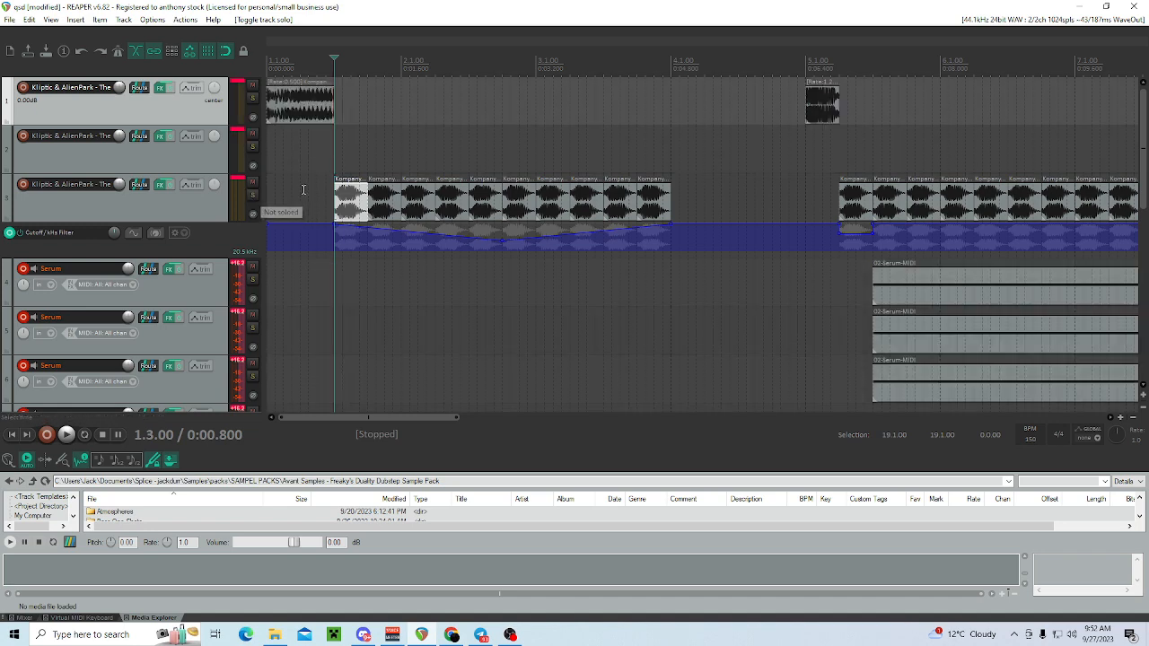
click(253, 195)
click(158, 185)
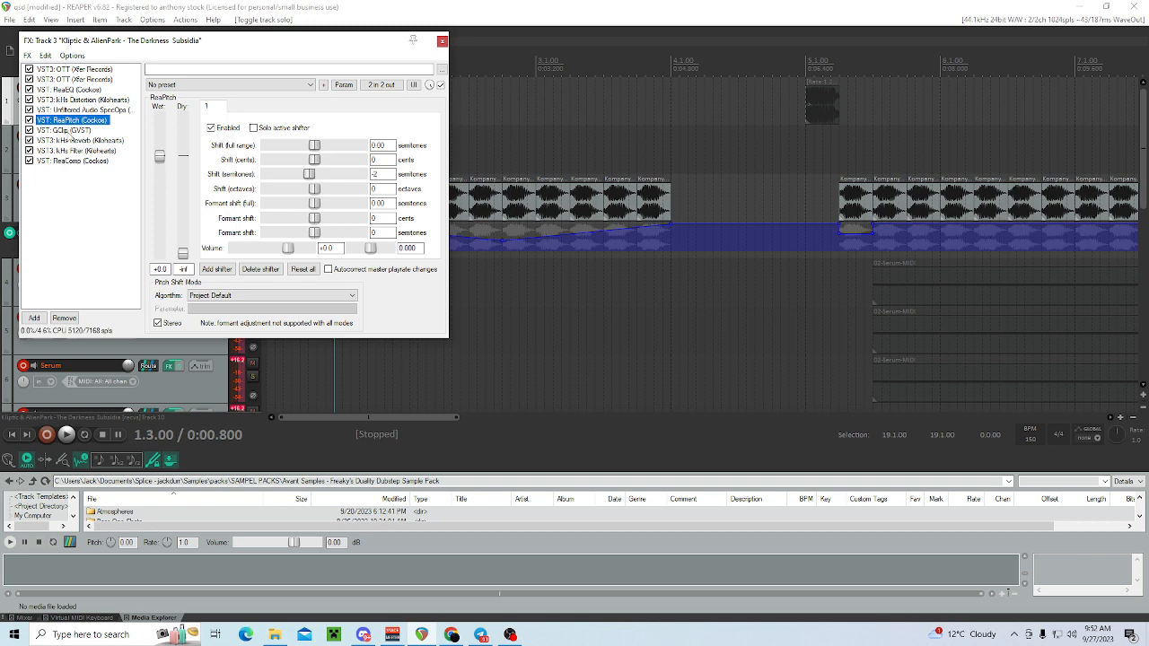
click(68, 152)
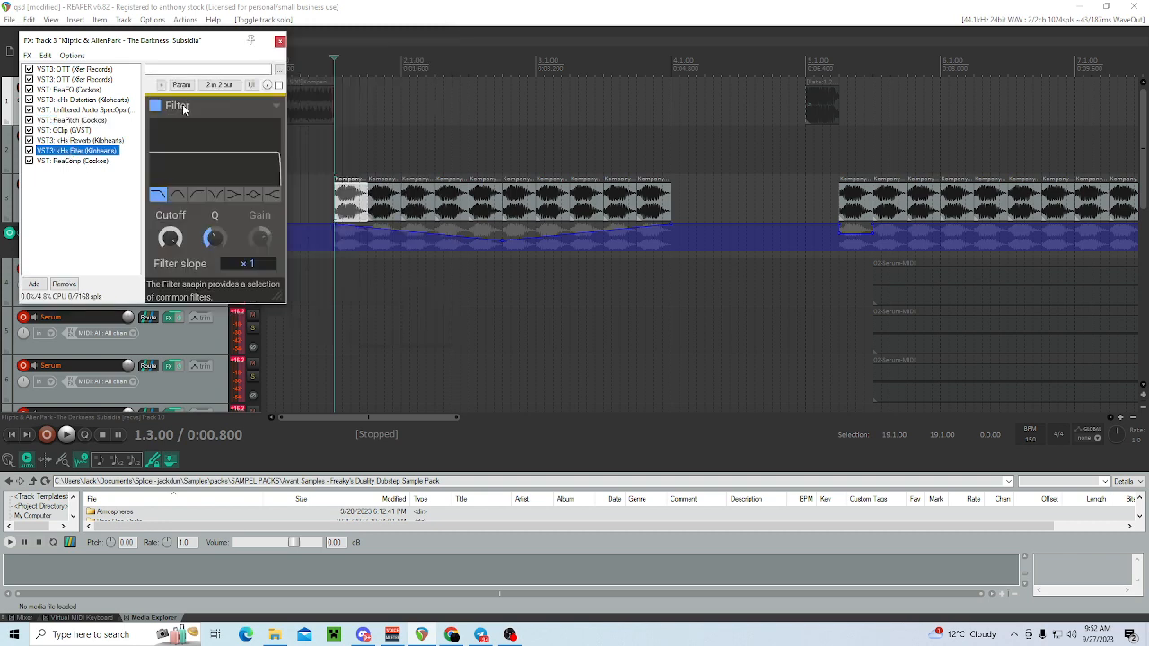
click(283, 39)
- Replay the soloed bass loops with their filter cutoff automation from 1.3.00, stop playback and unsolo the third track
key(space)
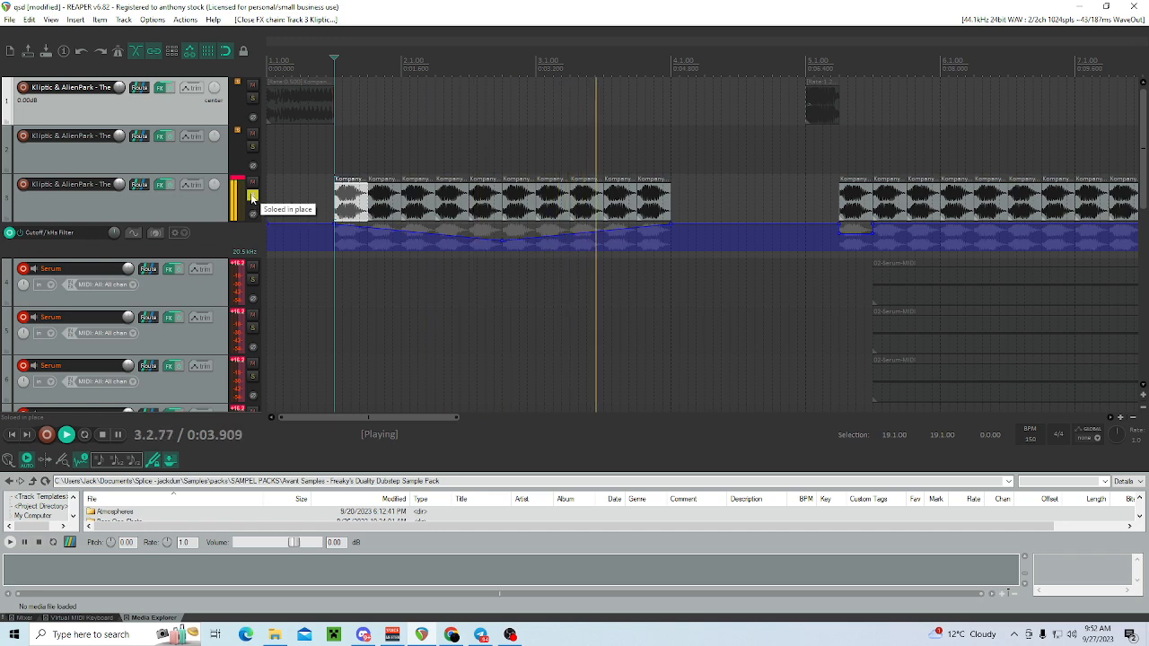
key(space)
click(252, 197)
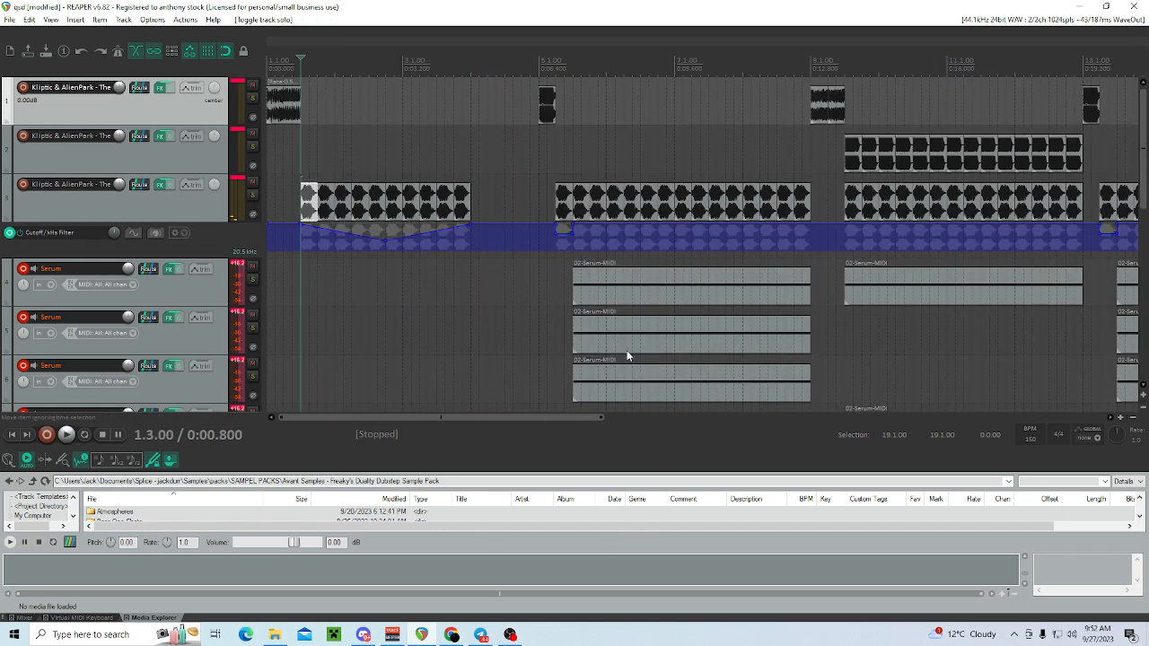
- Play the full mix from 1.1.00 through the opening bass phrase and stop playback
scroll(519, 162, down, 3)
click(266, 169)
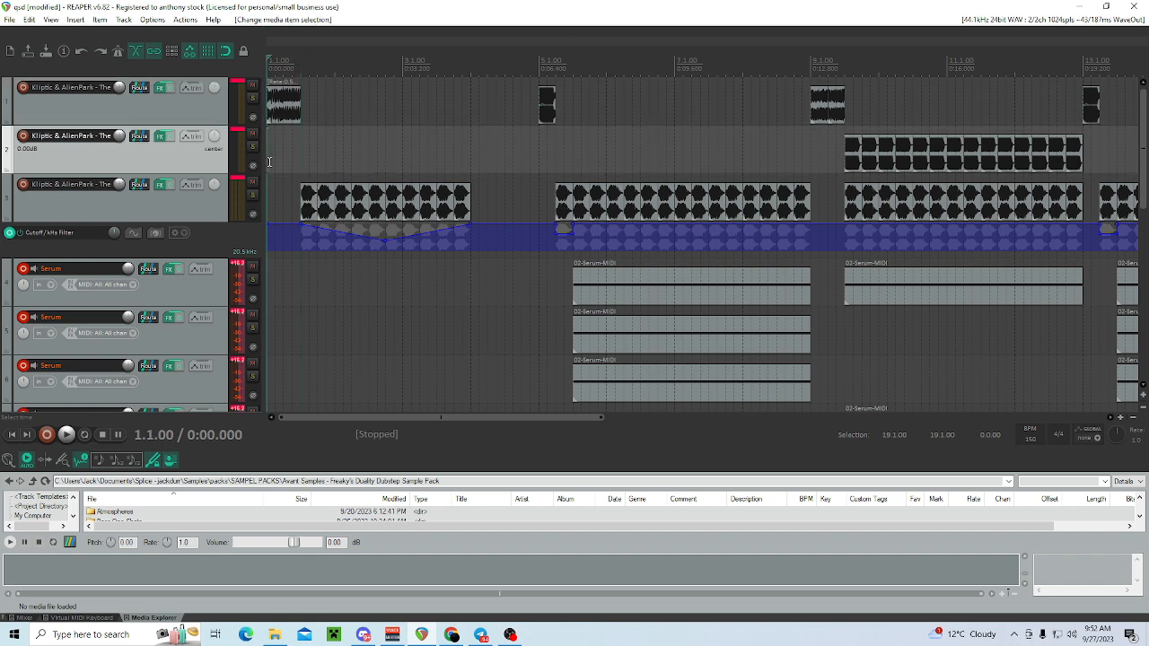
key(space)
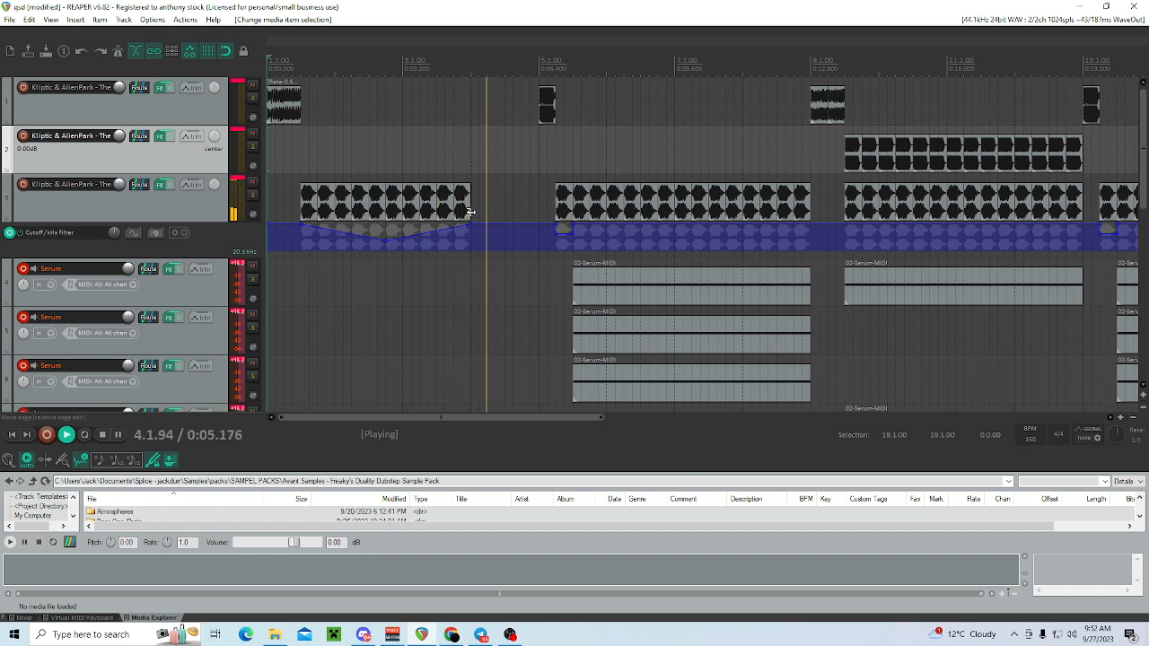
key(space)
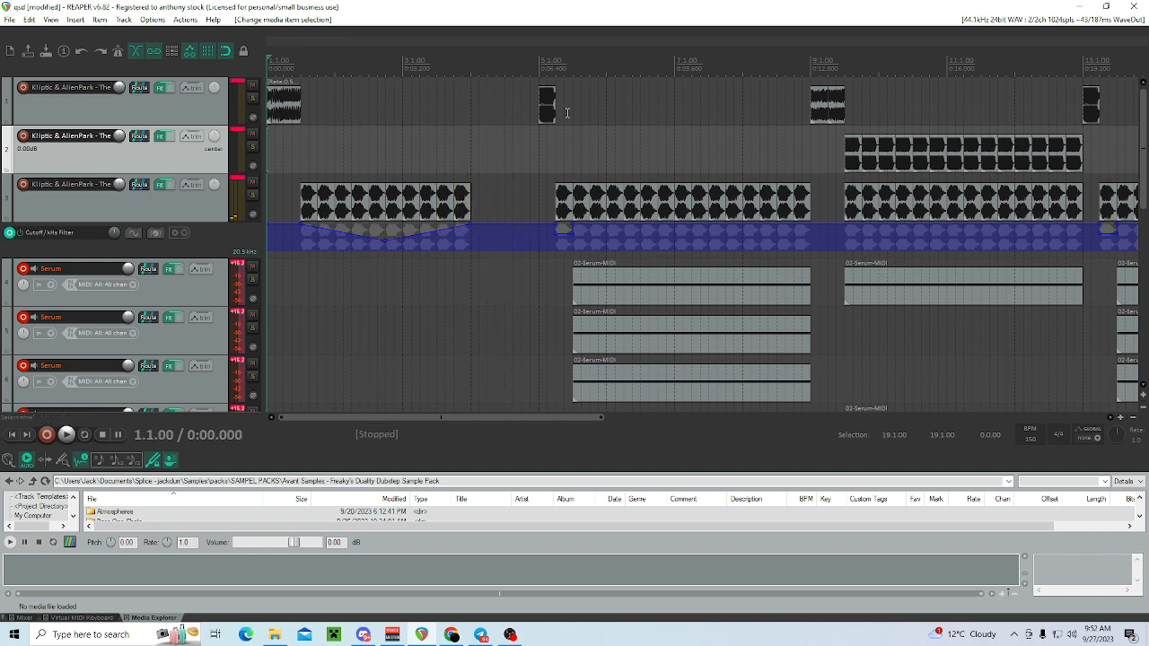
- Solo the first track, play its DKKAY bass shot clip at 5.1.00, and unsolo it
click(252, 98)
click(542, 100)
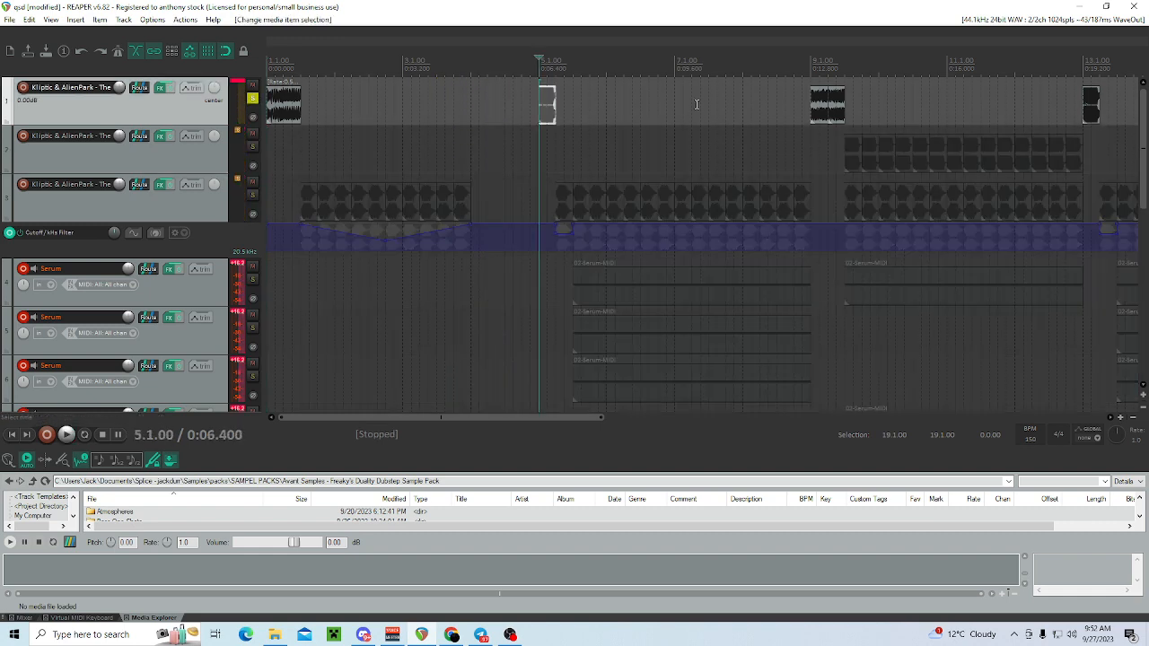
scroll(696, 104, up, 5)
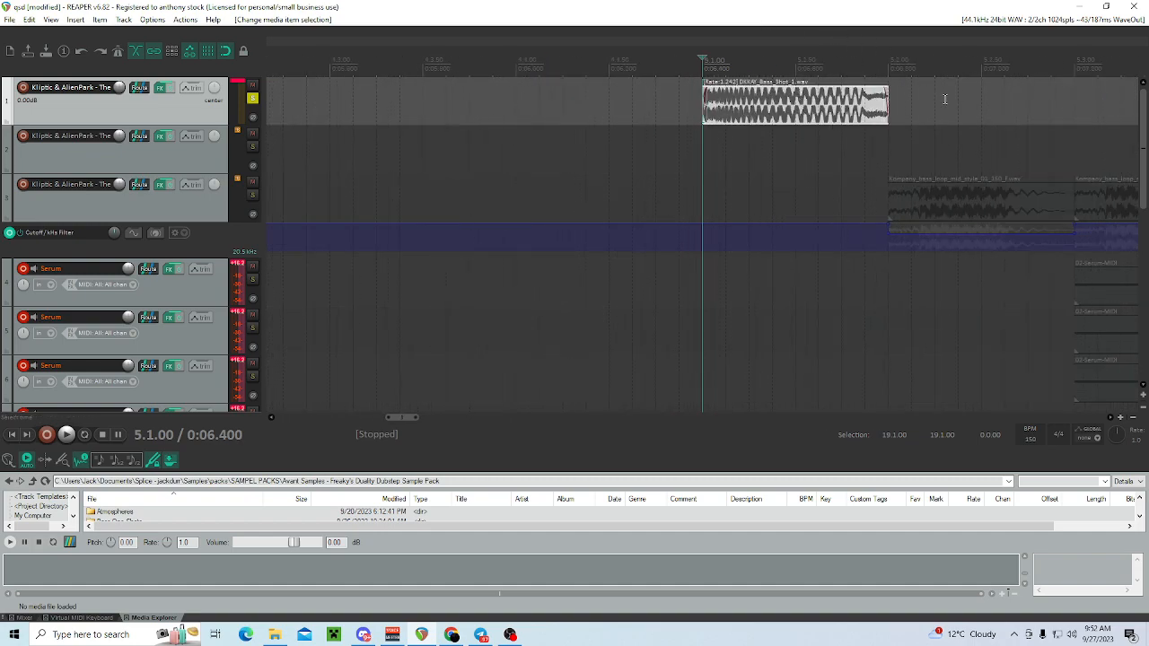
key(space)
key(space)
key(space)
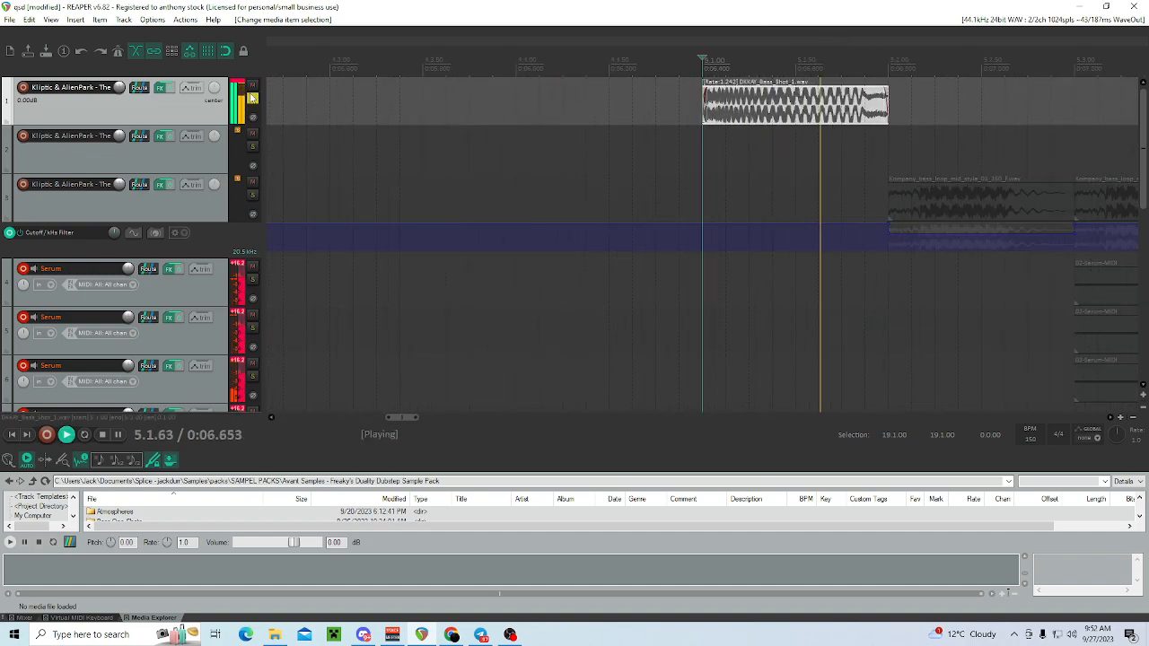
key(space)
click(252, 98)
- Solo the third track, play its second group of bass loops from 5.2.00, unsolo it and stop playback
scroll(674, 44, down, 2)
scroll(673, 44, down, 4)
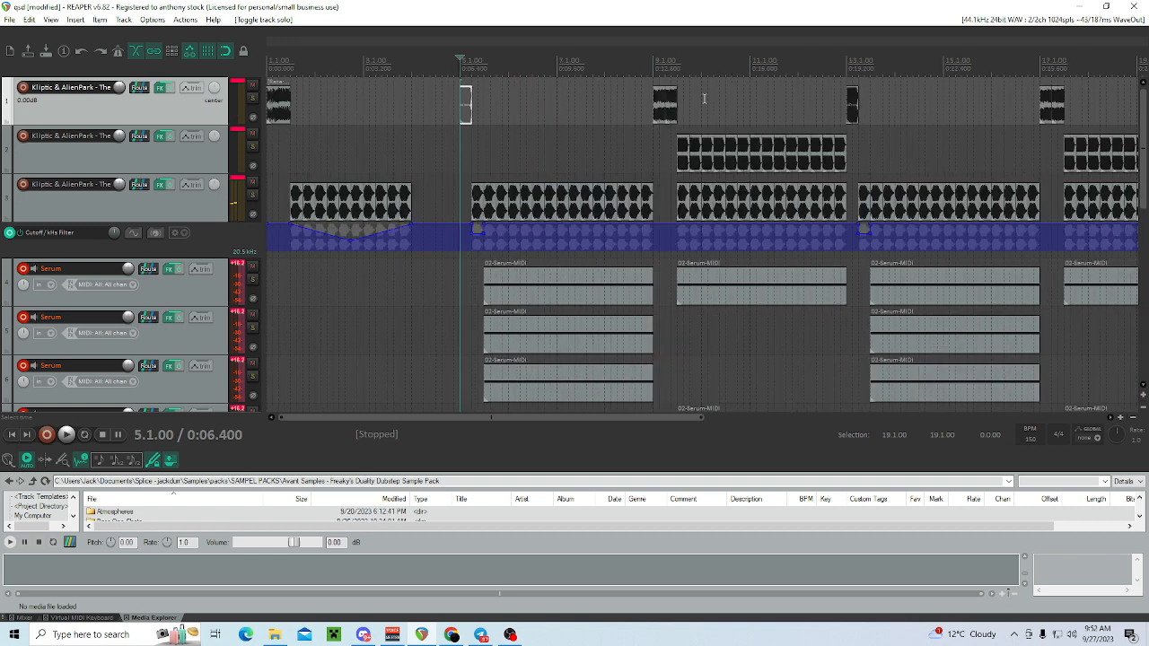
click(252, 194)
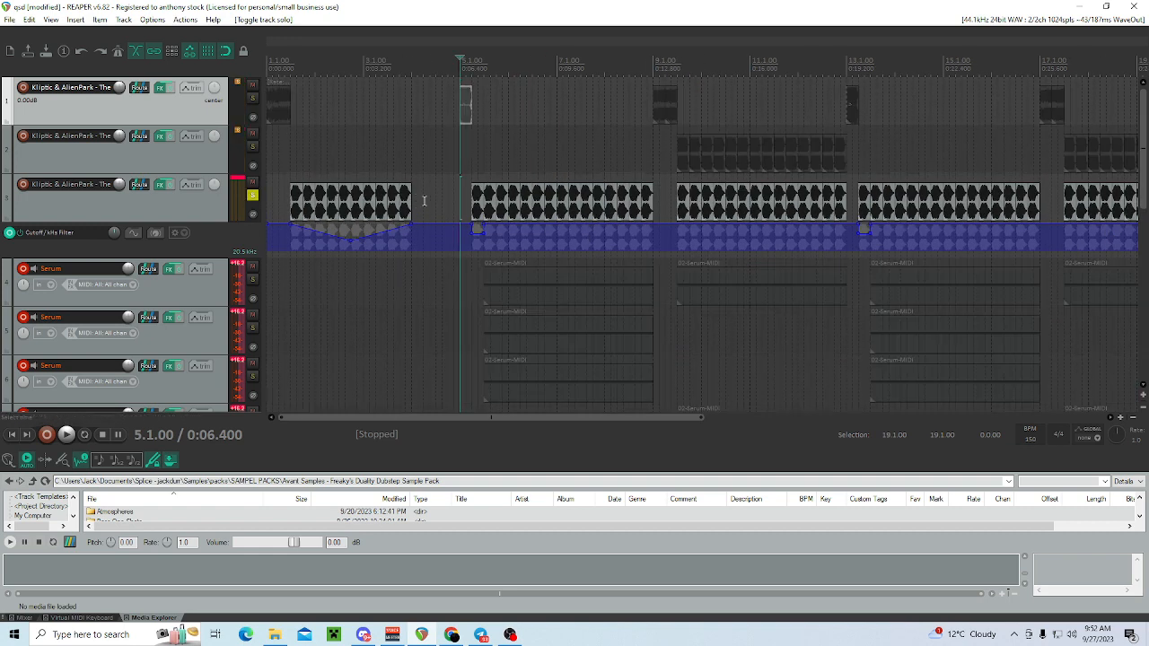
click(468, 199)
key(space)
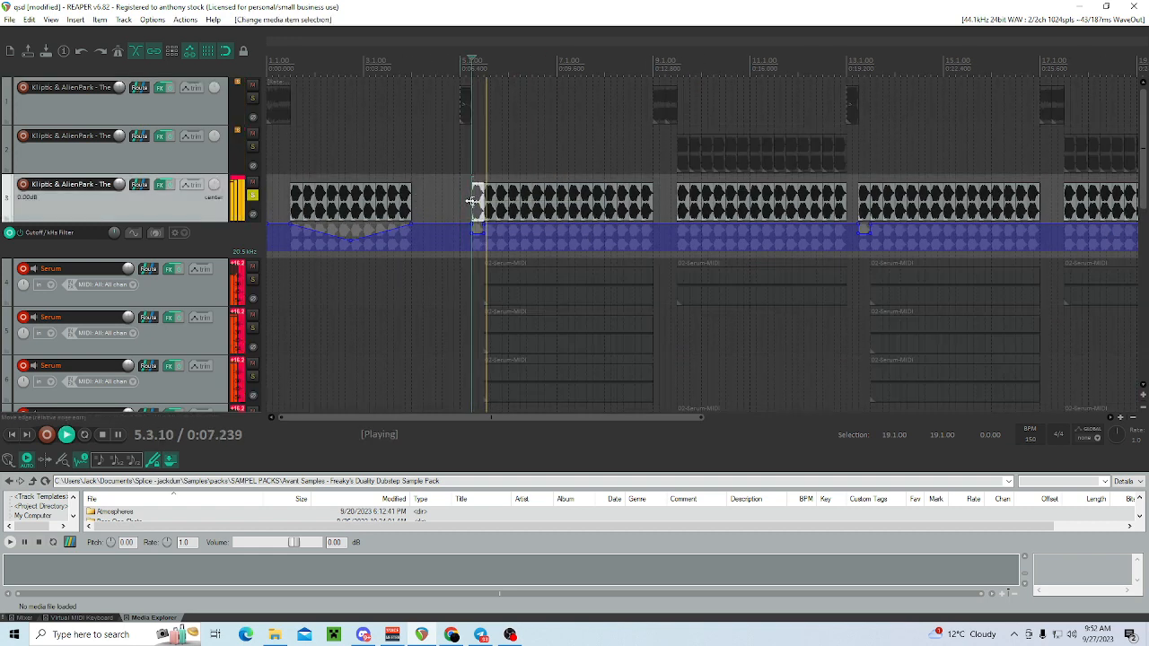
click(258, 198)
key(space)
scroll(1142, 211, down, 2)
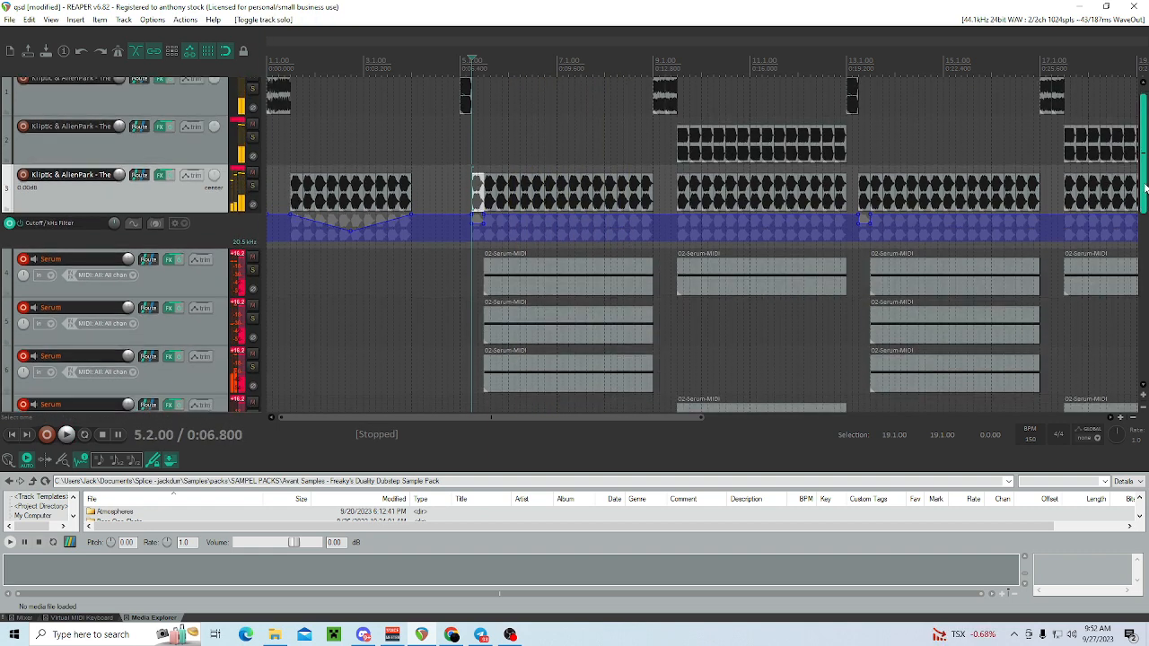
- Solo track 4, select its first Serum clip, and play it from 5.3.00 before stopping playback
click(252, 197)
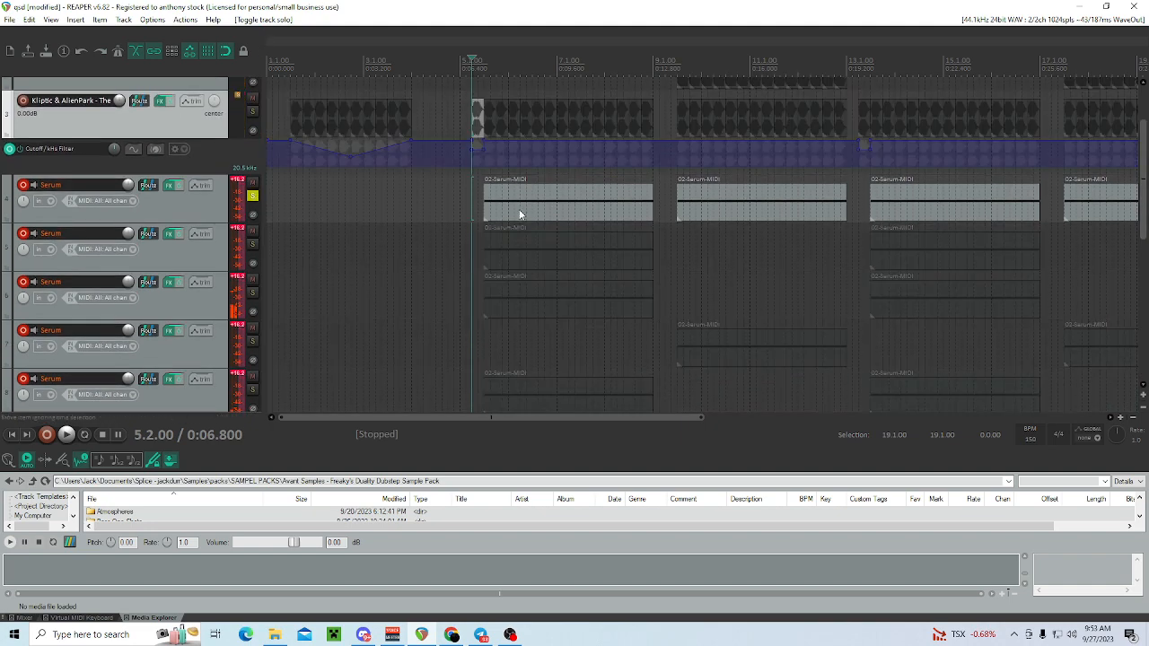
click(488, 203)
key(space)
key(space)
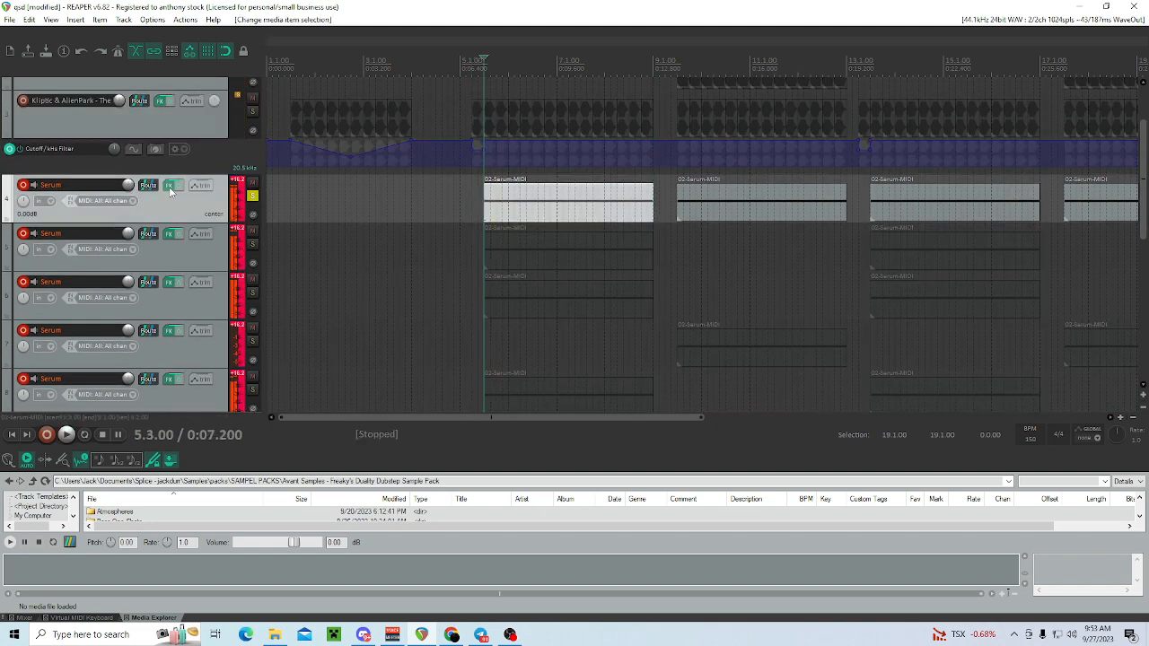
- Review the Serum sub oscillator patch in track 4's effect chain, close the chain and unsolo the track
click(169, 185)
click(97, 70)
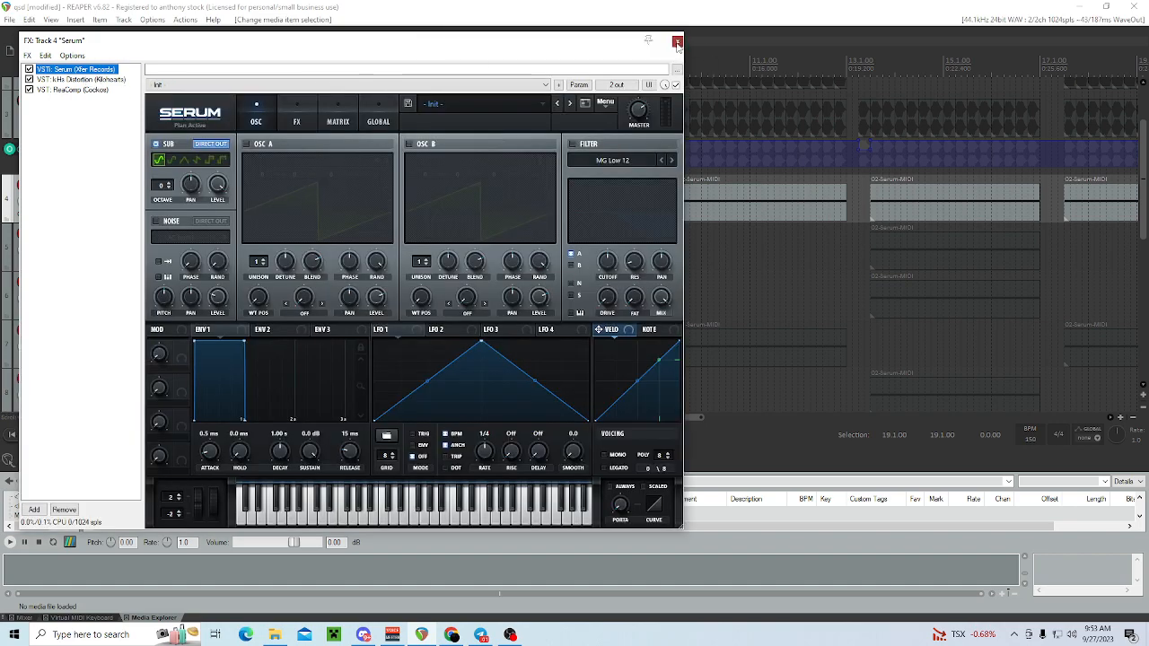
click(677, 41)
click(252, 196)
- Solo track 5, play it from 5.3.00, review the oscillators and effects of its CHUUUG Serum patch, and unsolo it
click(252, 244)
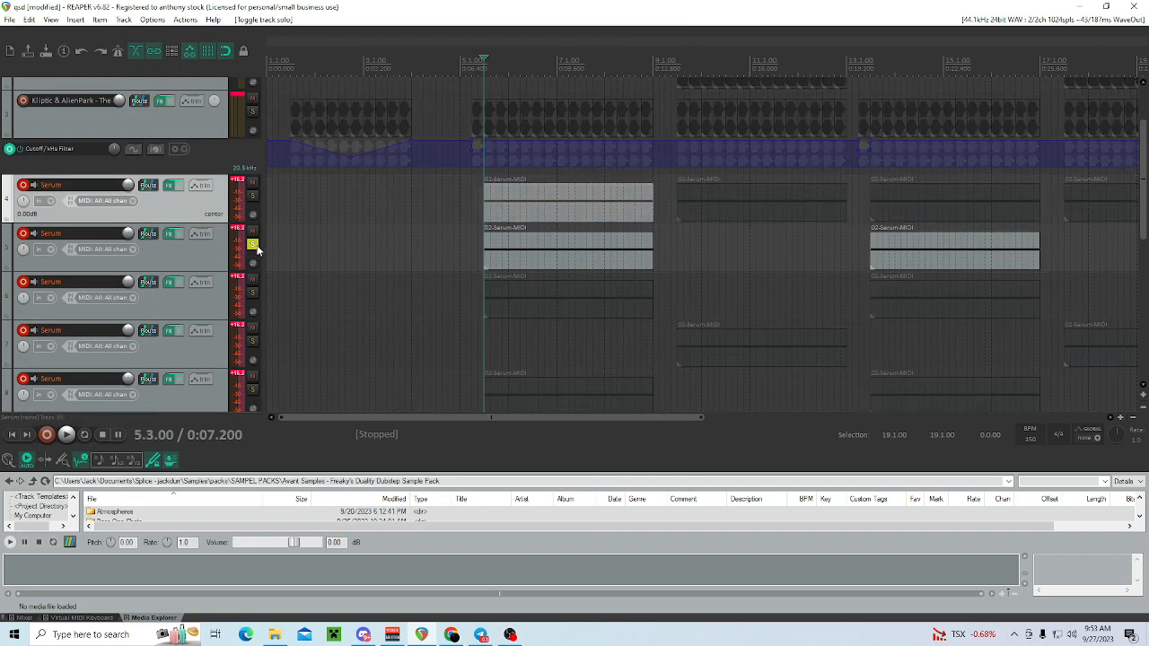
key(space)
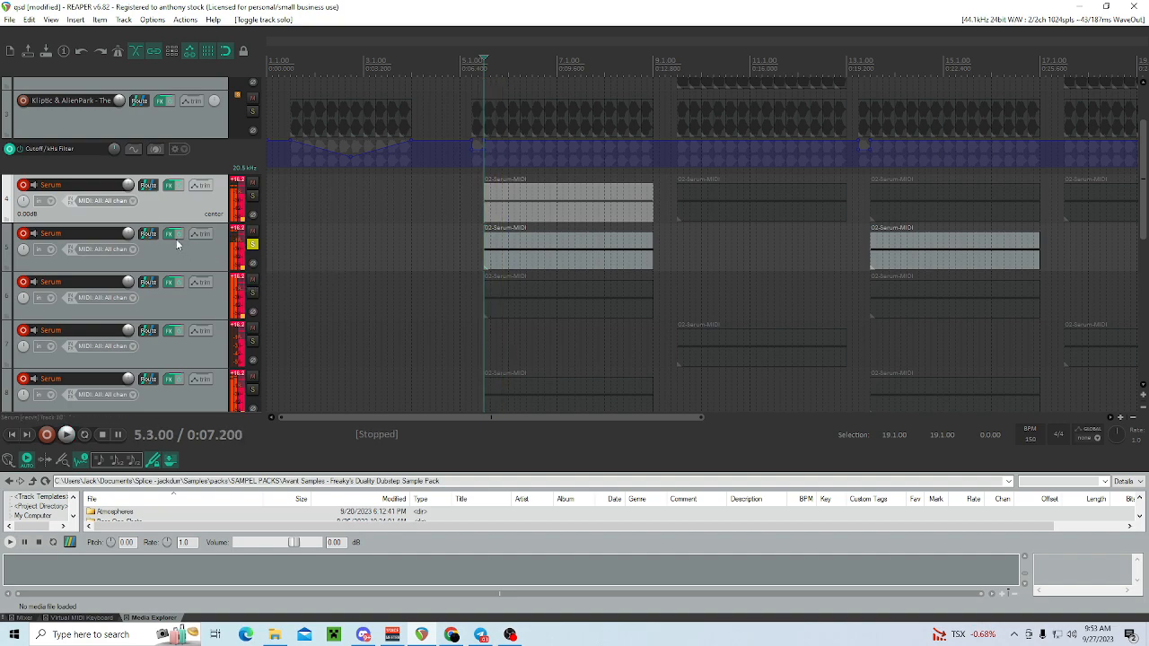
click(170, 234)
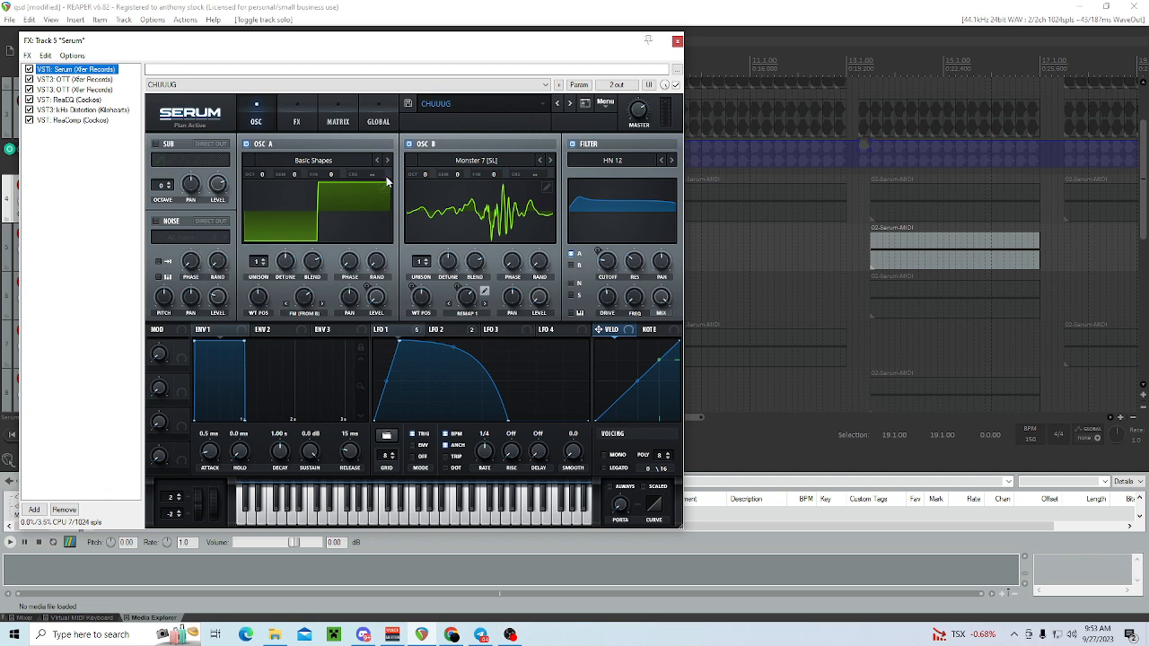
click(296, 122)
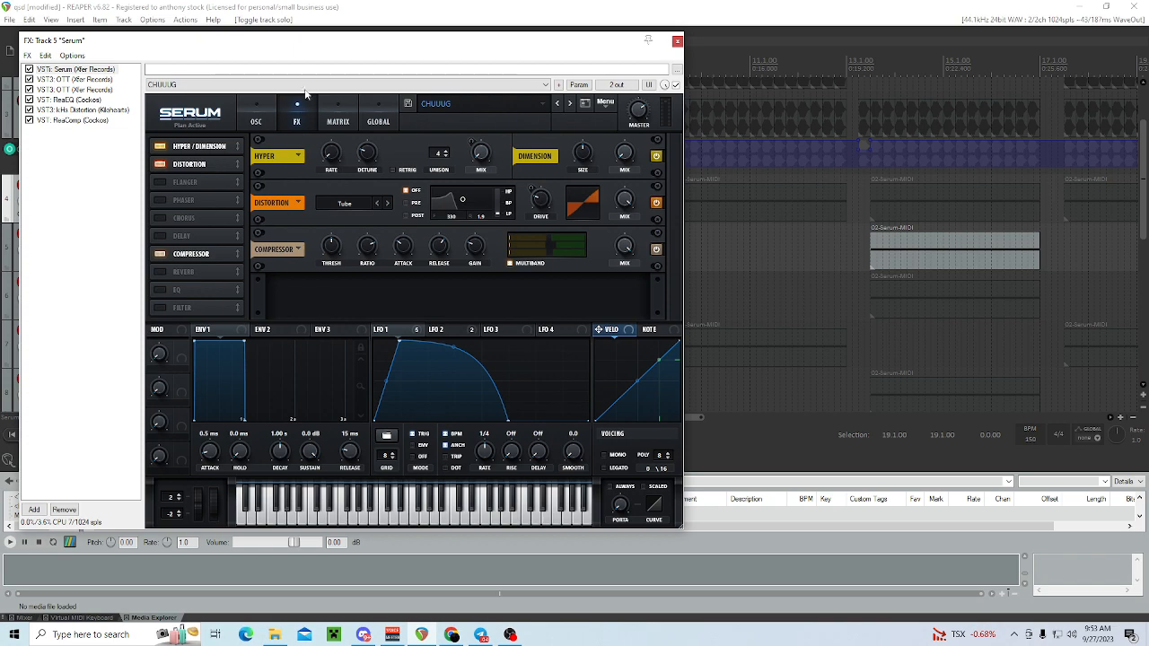
click(256, 121)
click(677, 42)
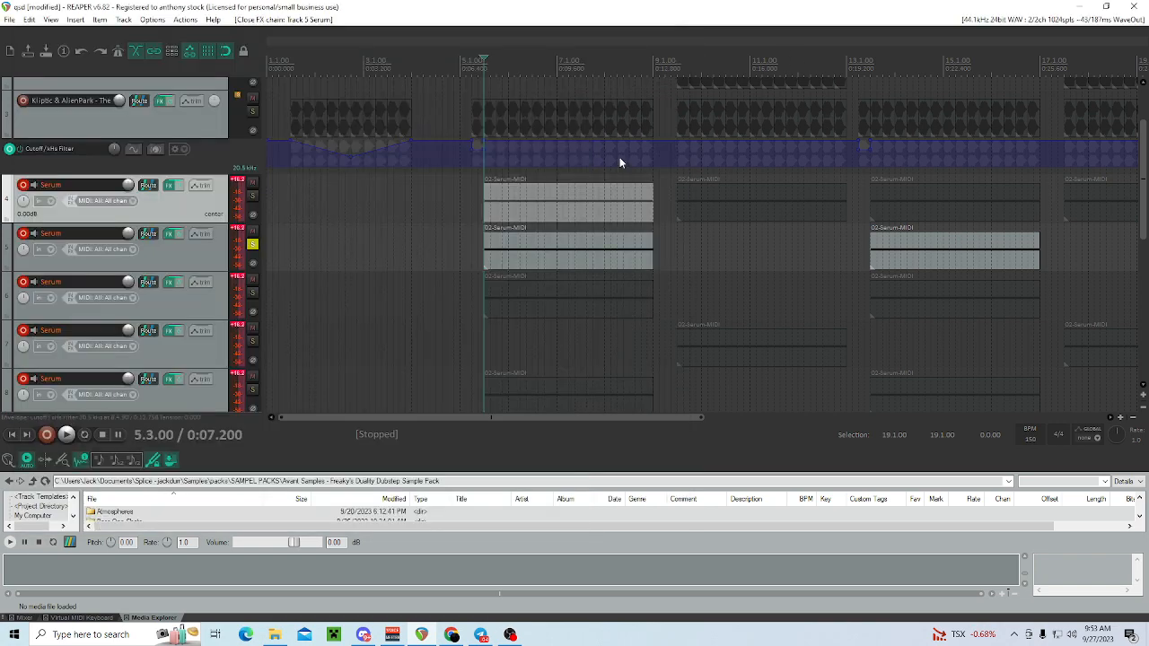
click(253, 243)
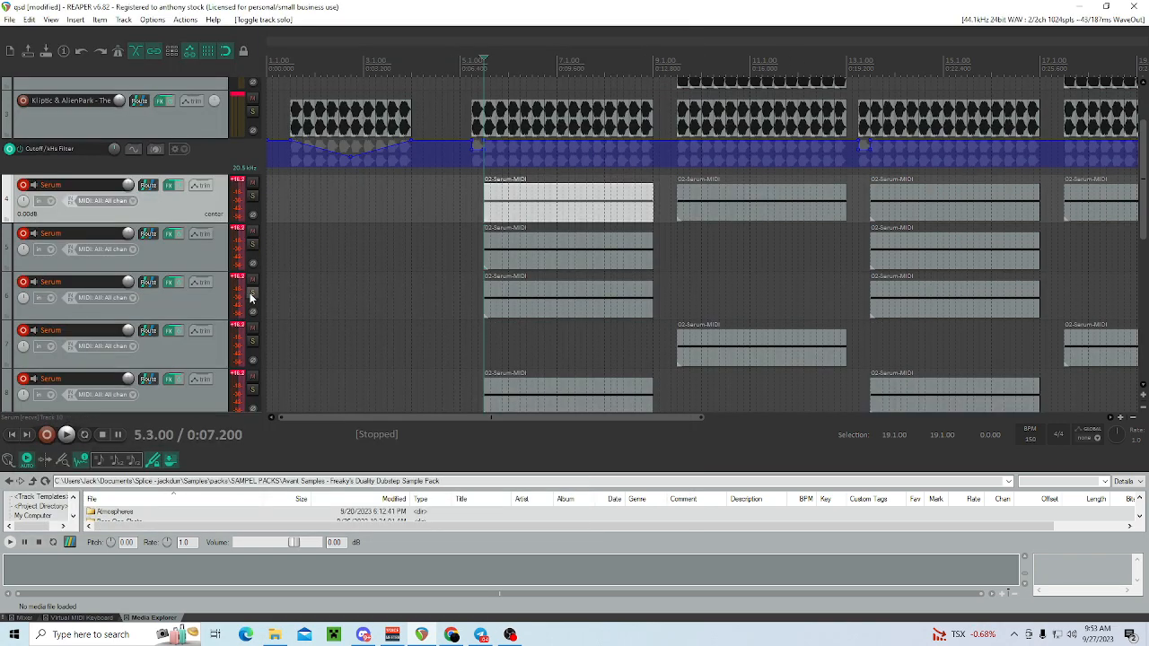
- Solo track 6, play its Serum clip from 5.3.00 and stop playback
click(253, 292)
key(space)
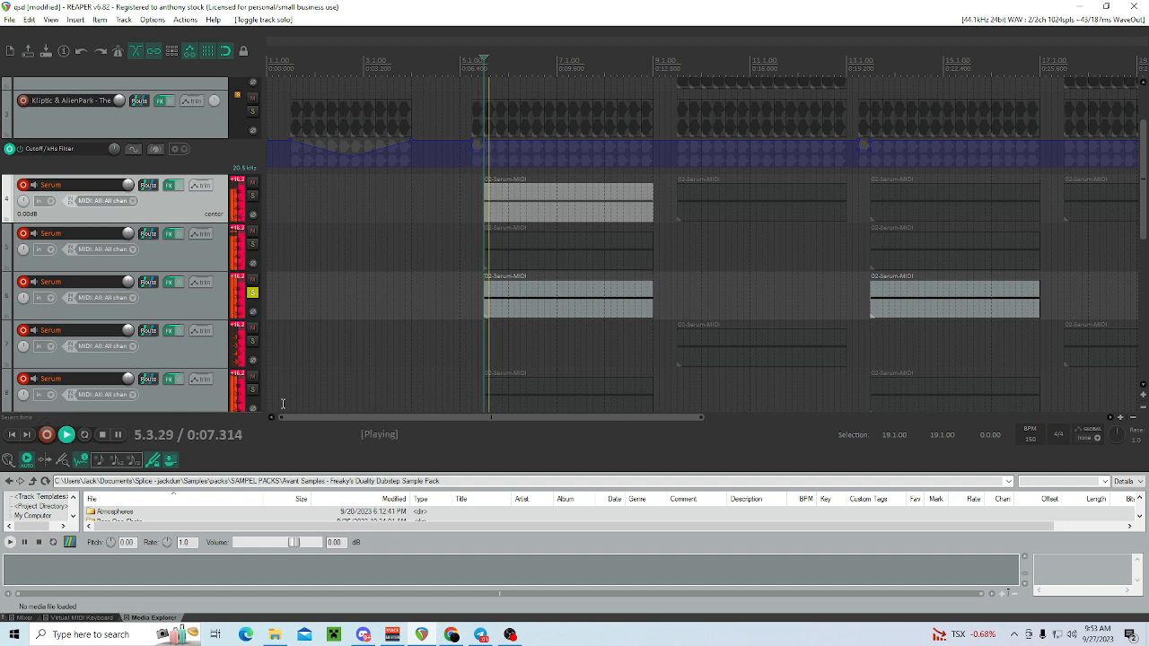
key(space)
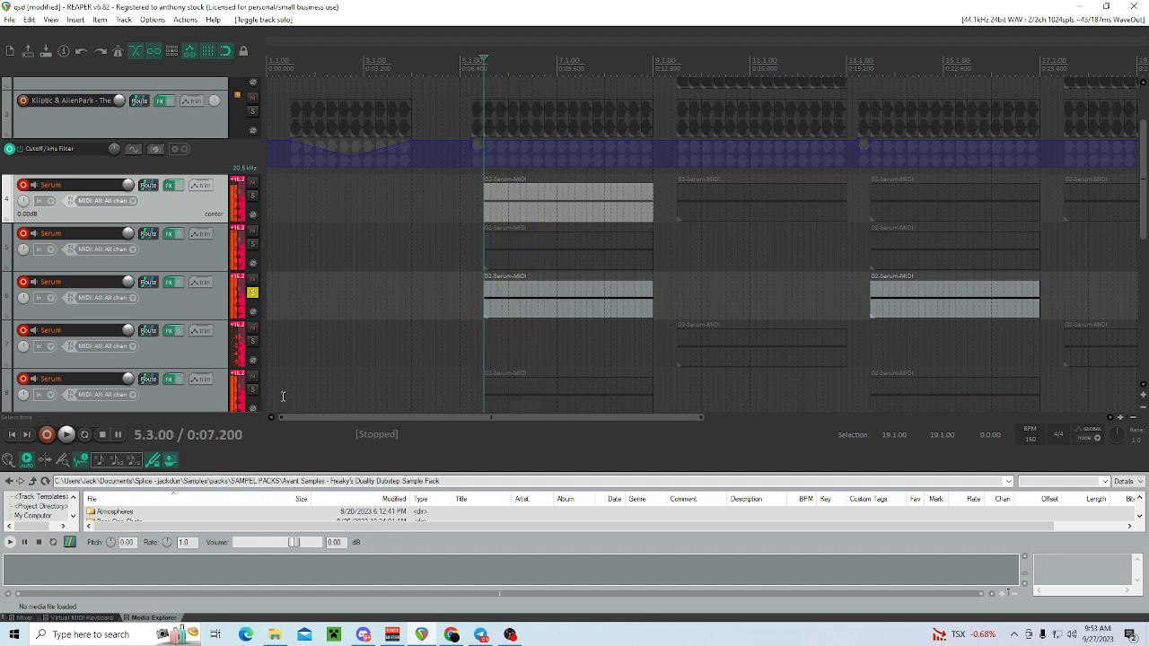
- Review the oscillators and effects rack of track 6's Serum patch, including its distortion, phaser, EQ and compressor settings
click(168, 285)
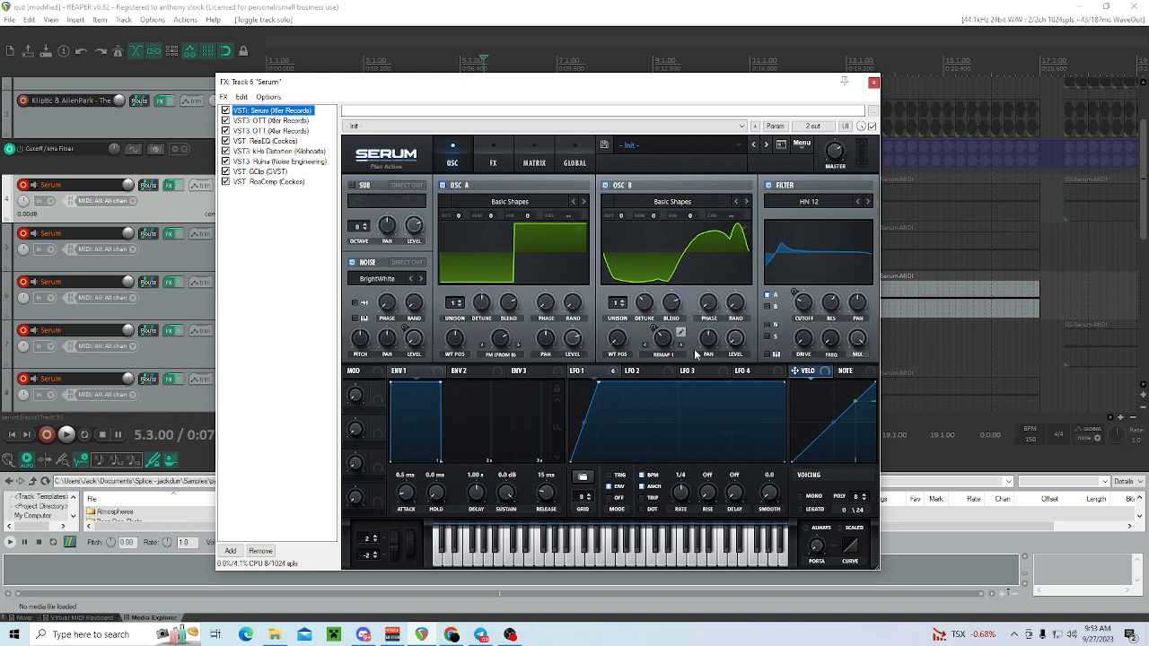
click(492, 162)
click(453, 159)
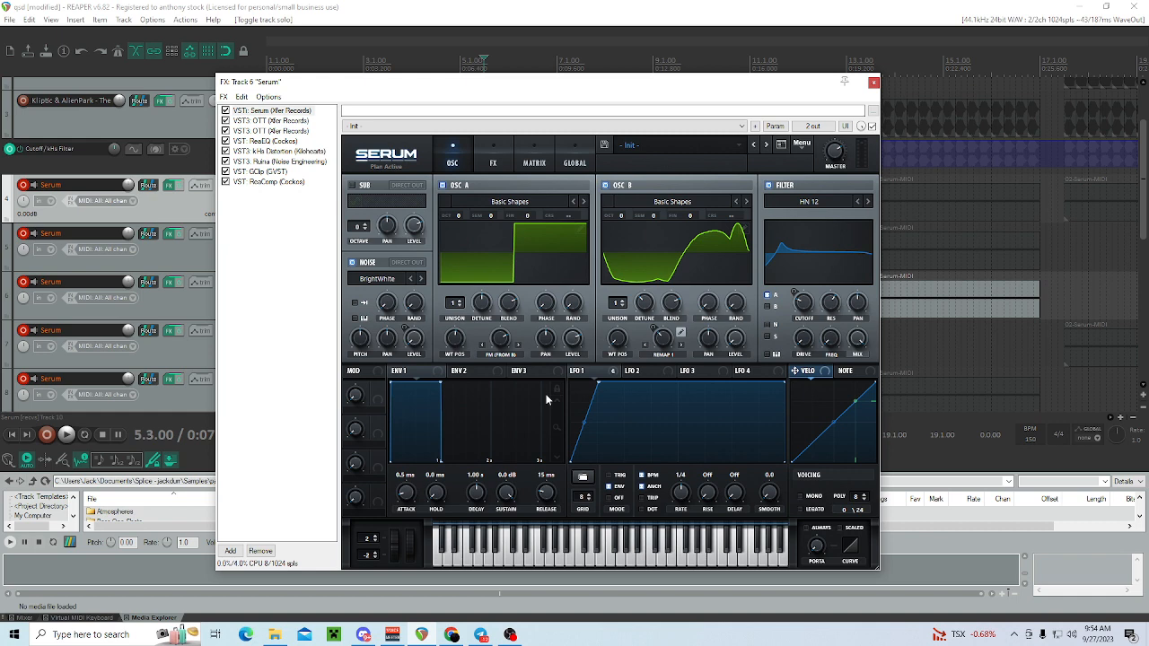
click(492, 158)
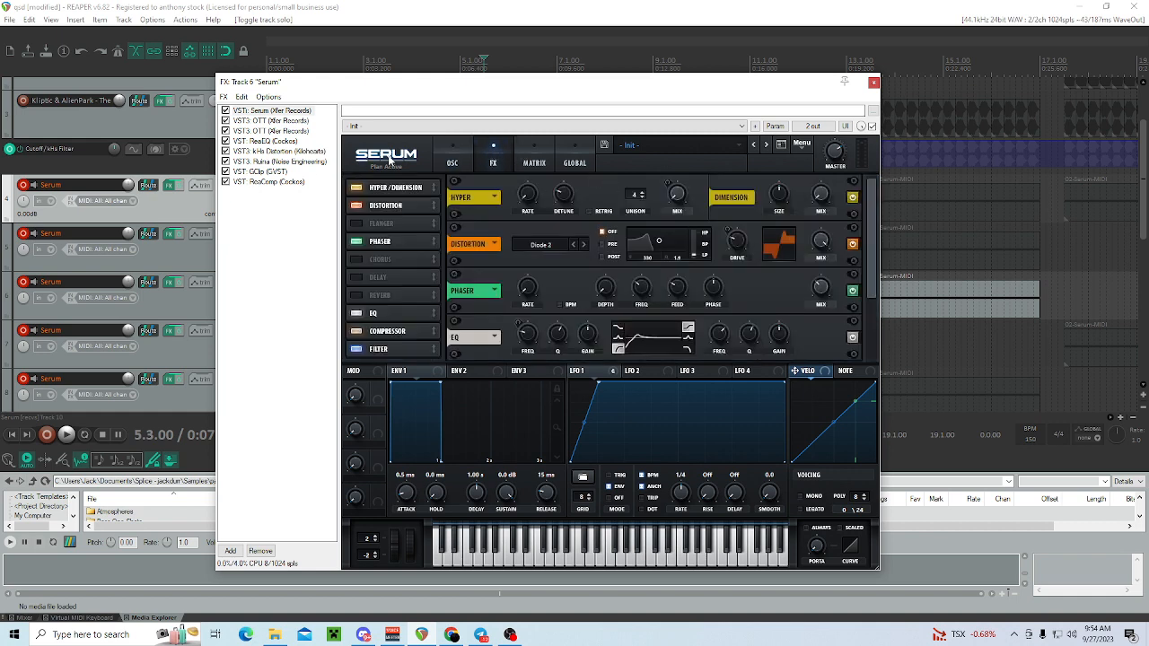
click(386, 208)
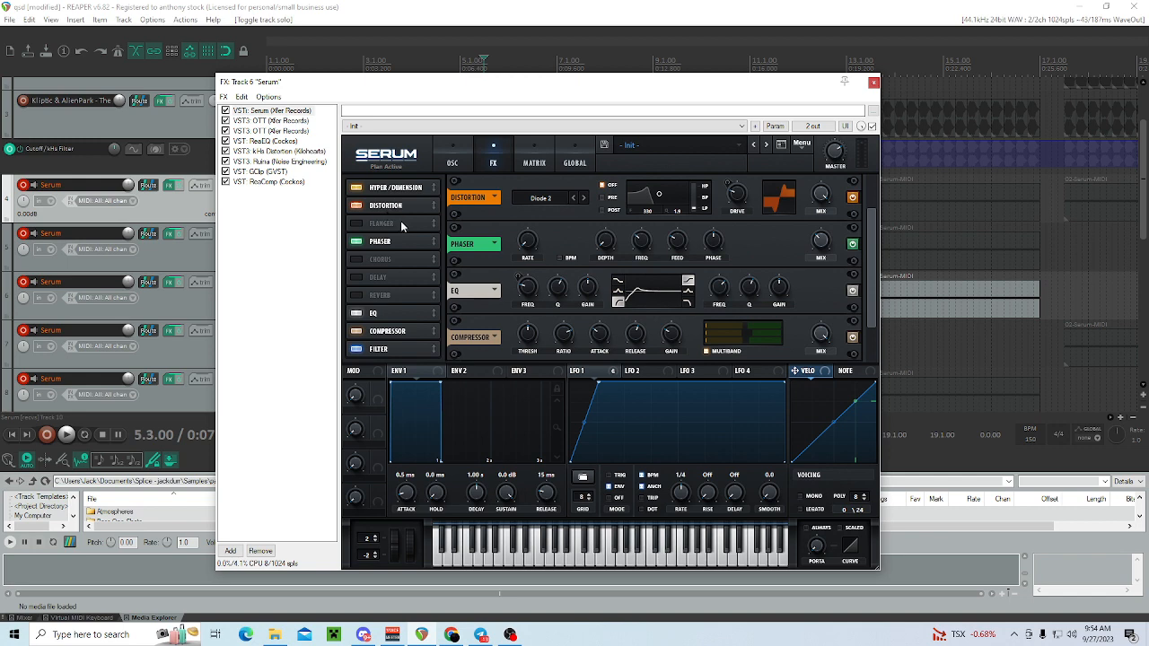
click(383, 243)
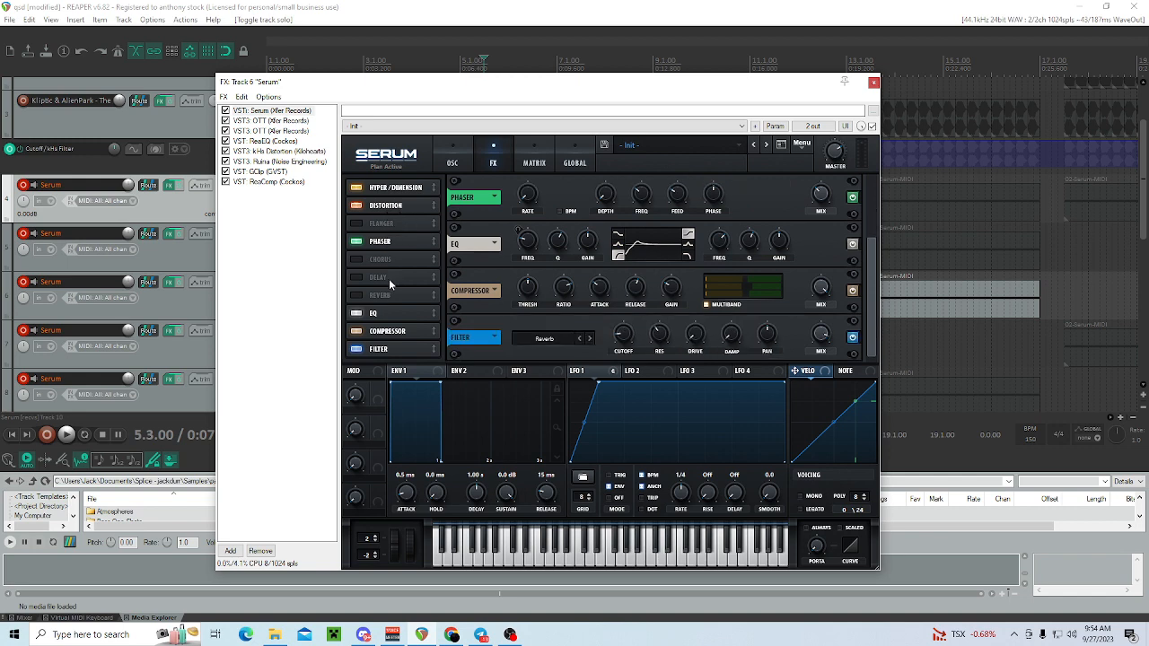
- Turn off the Filter effect in track 6's Serum effects rack, close the effect chain and unsolo the track
click(357, 350)
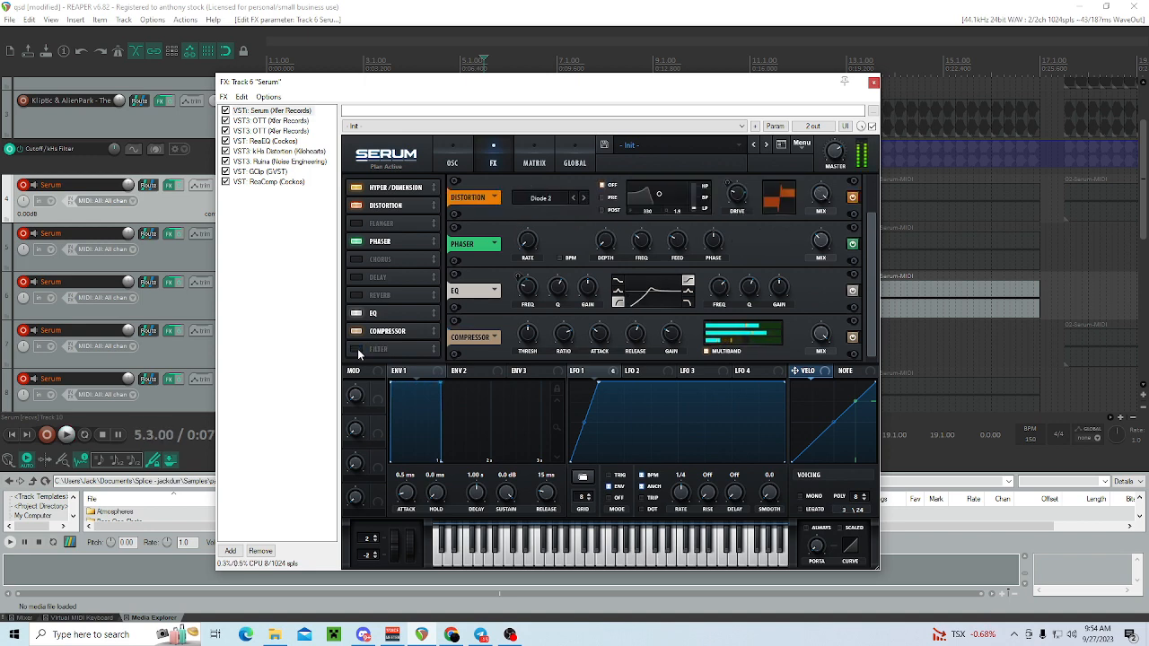
click(452, 163)
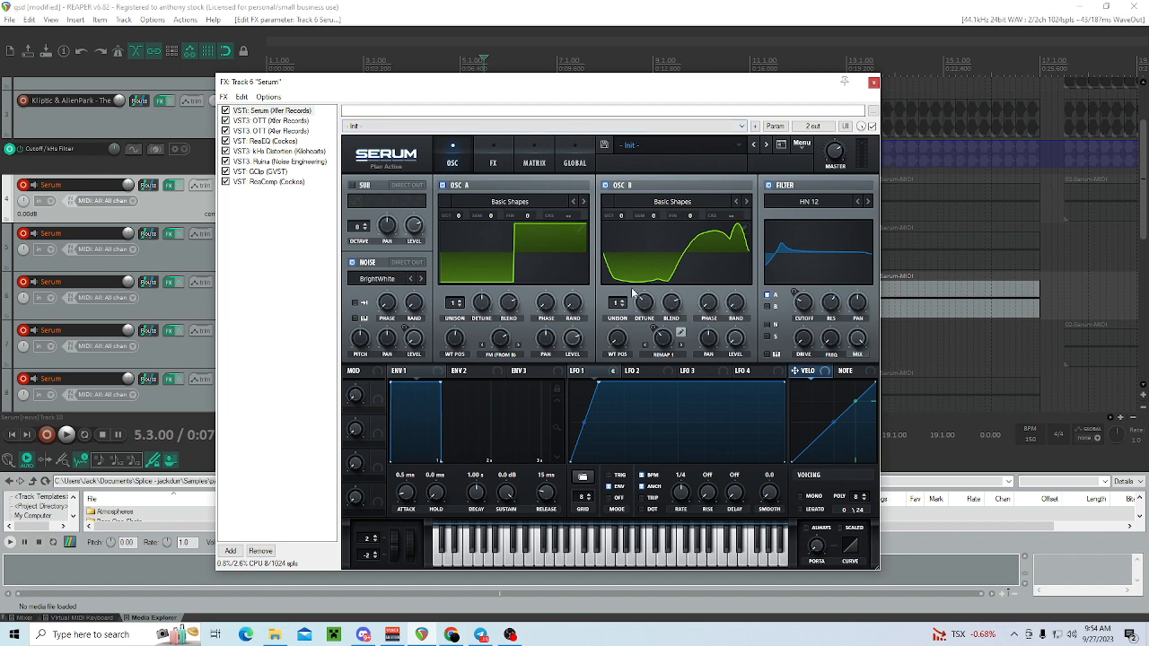
click(873, 82)
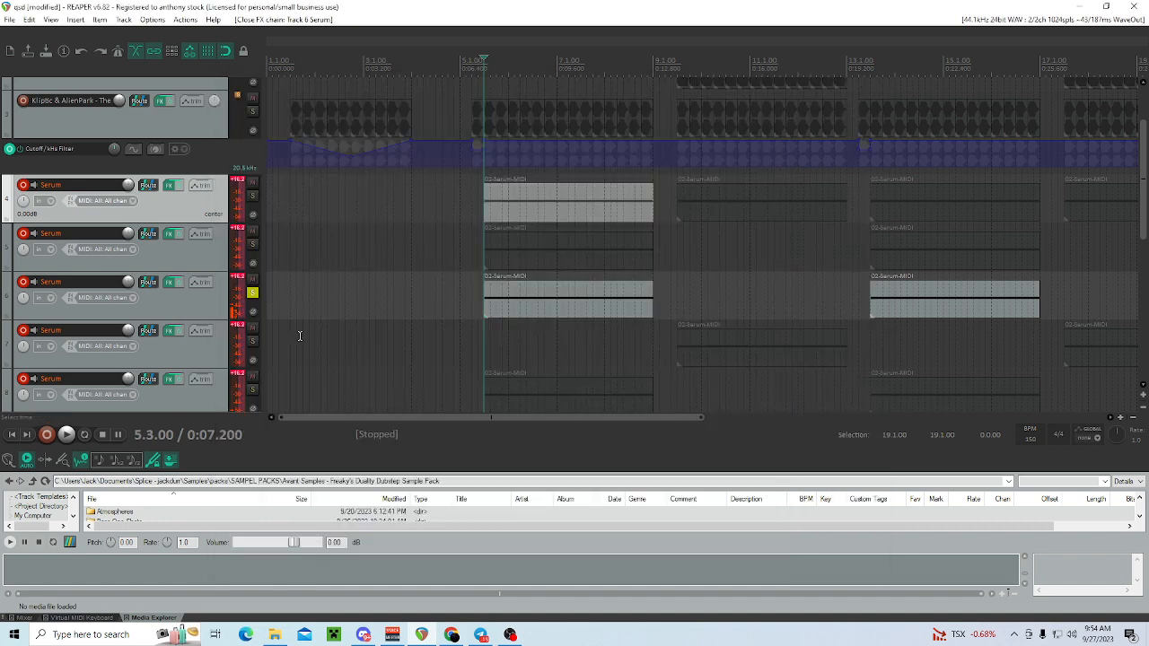
click(252, 293)
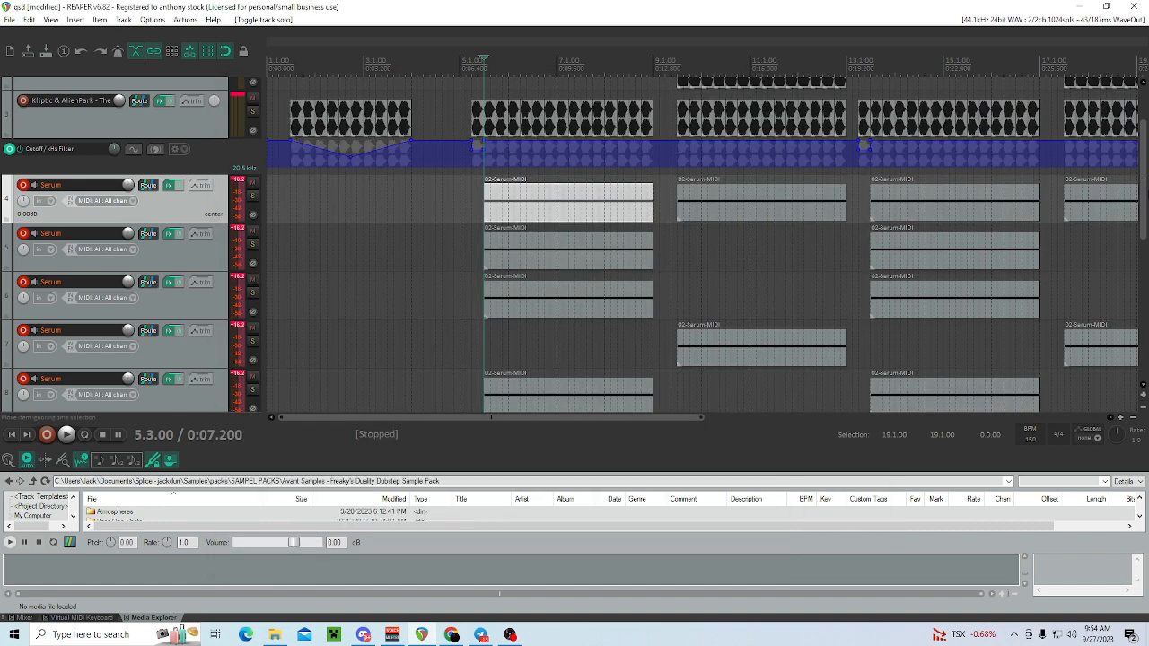
- Solo track 8, play its Serum clip from 5.3.00 and stop playback
scroll(330, 298, down, 4)
click(253, 280)
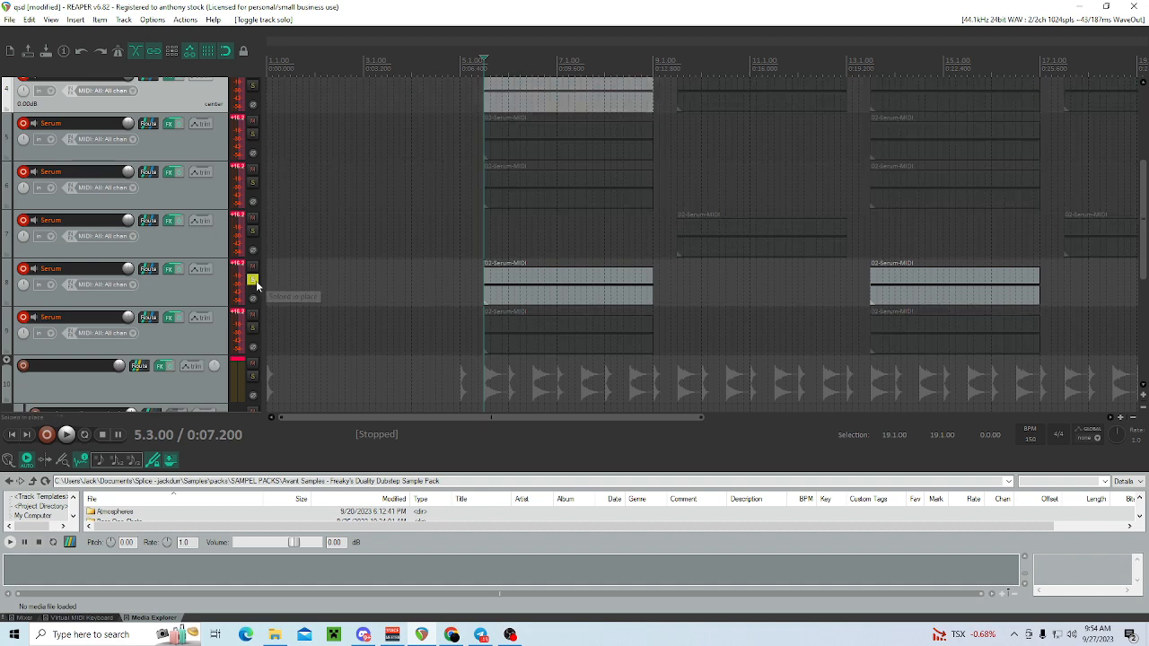
key(space)
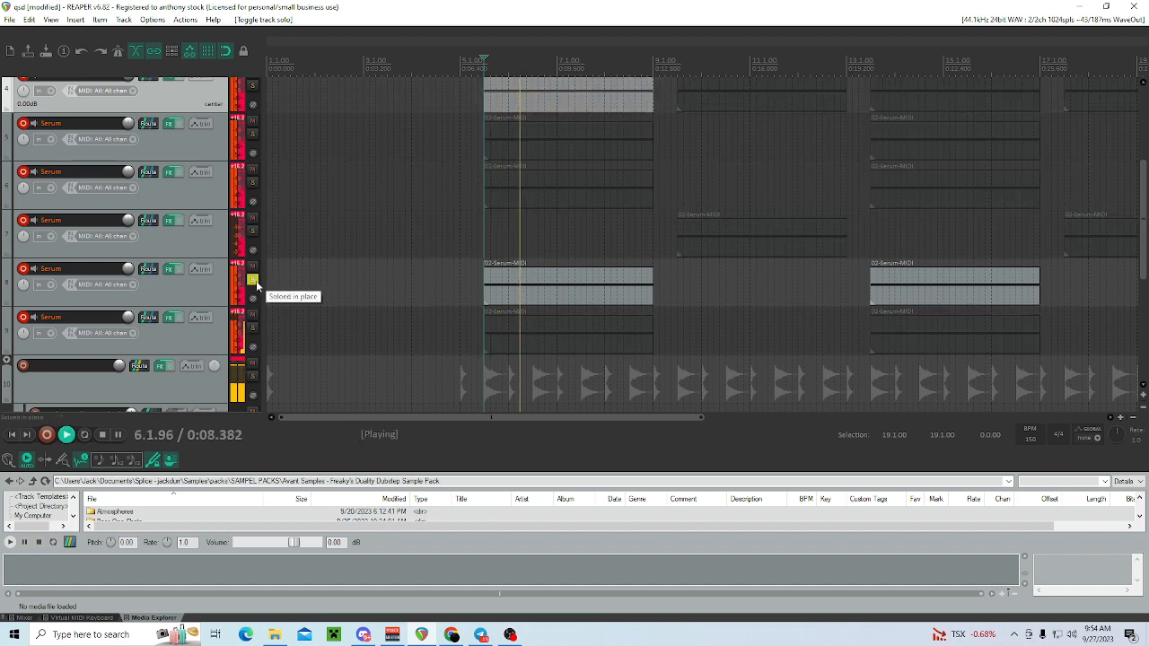
key(space)
- Adjust the ReaEQ low shelf on track 8 to 358.2 Hz at -120 dB, audition it, and check the Serum patch before closing the chain
key(f)
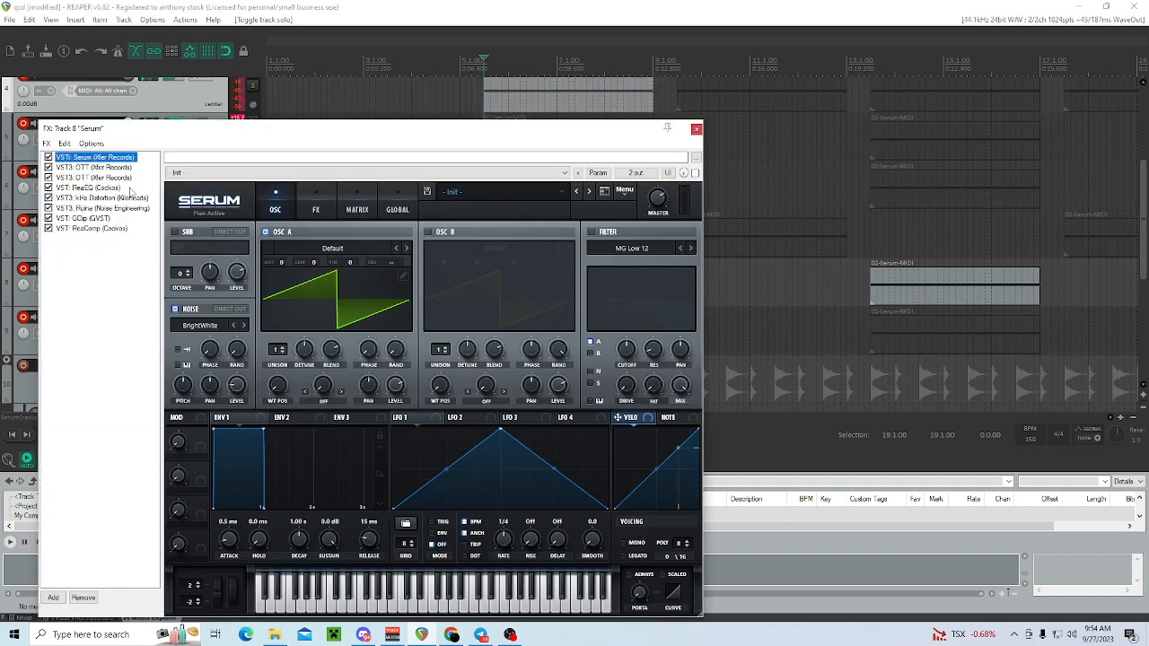
click(94, 187)
drag(245, 260, 256, 272)
key(space)
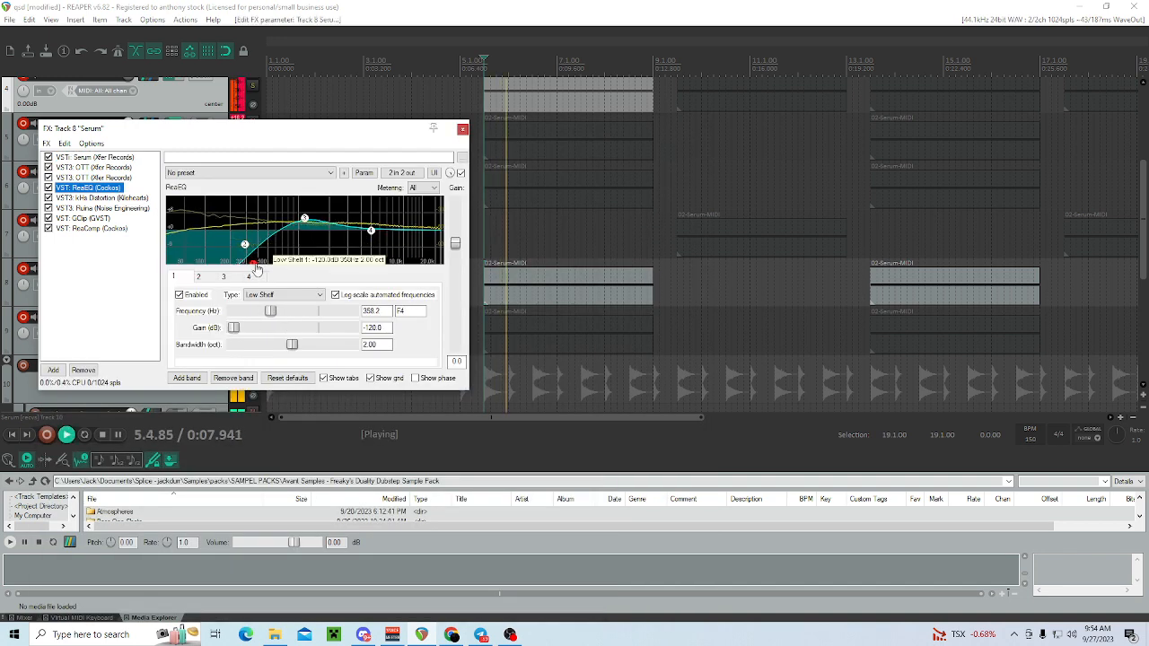
key(space)
click(95, 159)
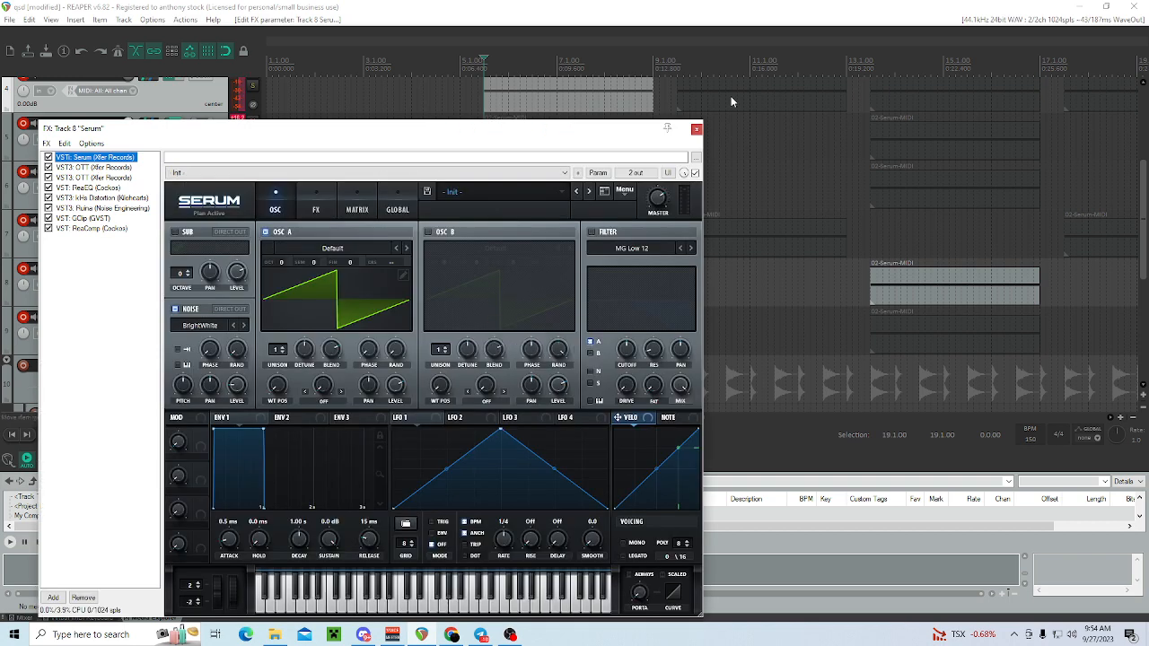
click(696, 128)
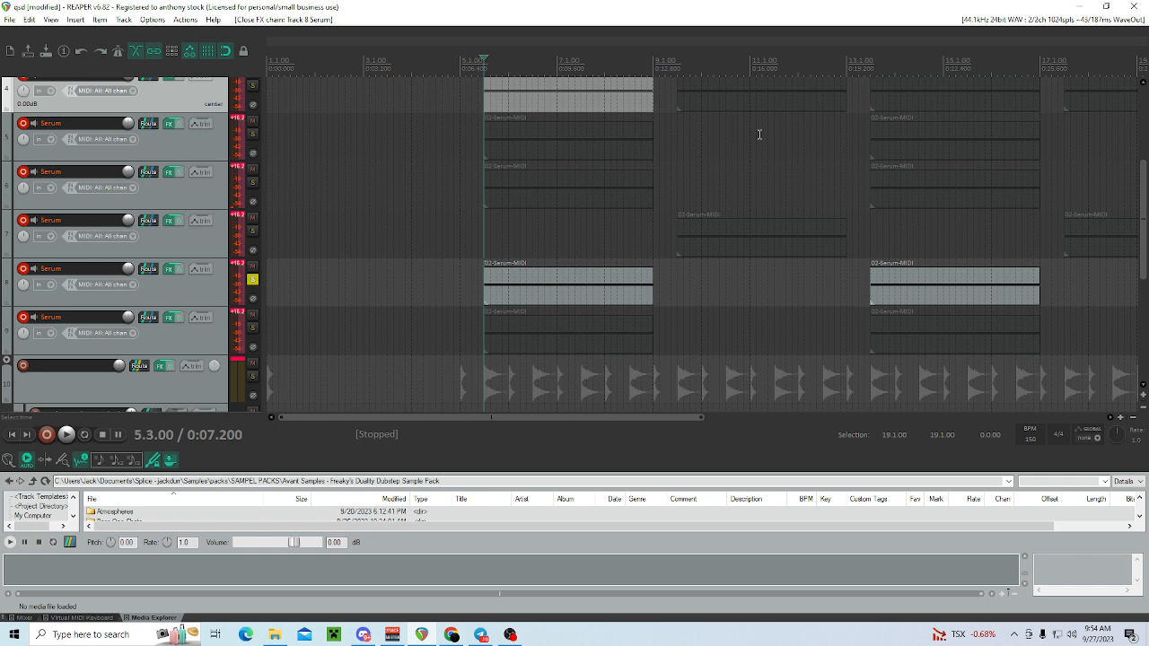
- Solo track 6 alongside track 8, play both Serum layers from 5.3.00 and stop playback
click(252, 86)
click(253, 85)
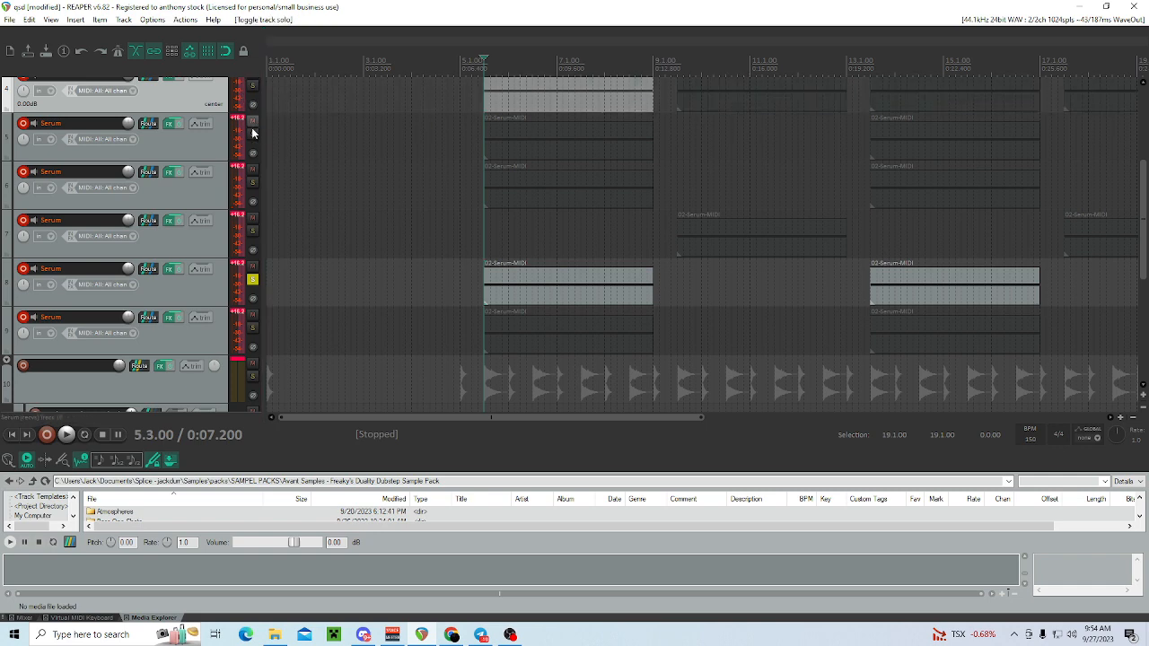
click(252, 183)
key(space)
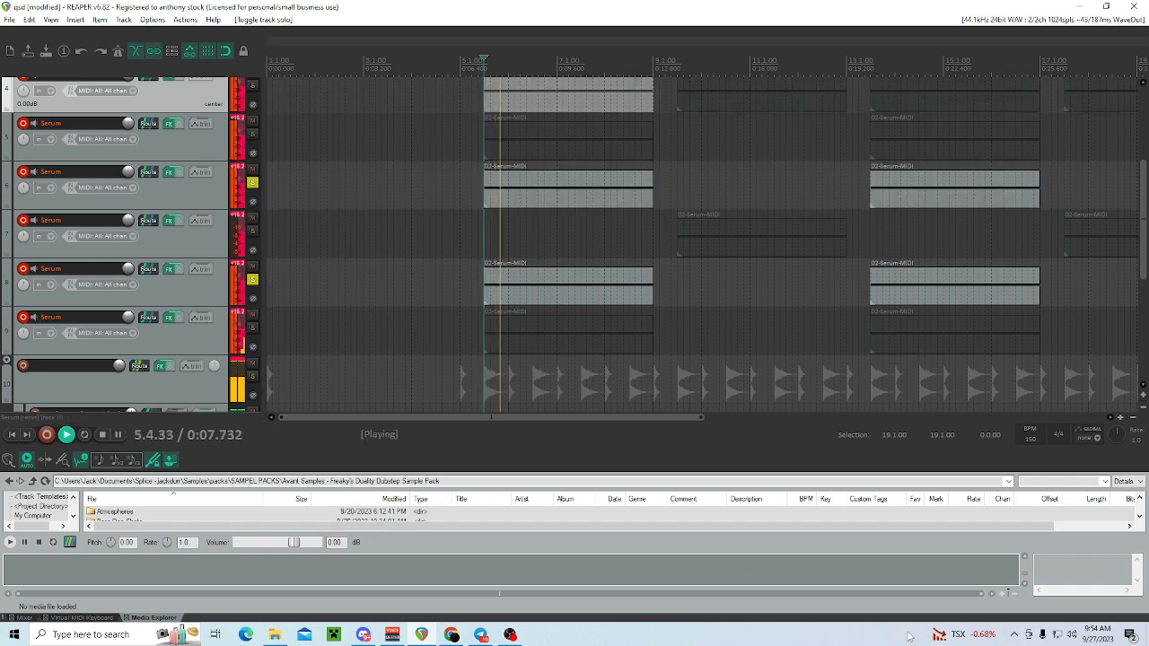
key(space)
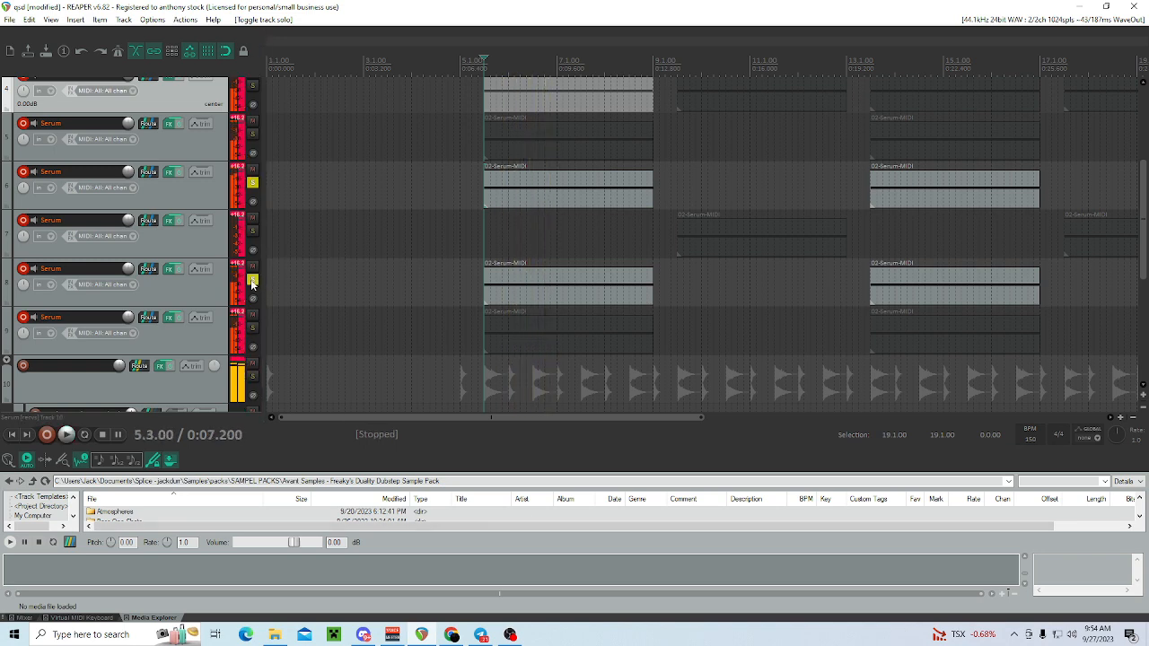
- Compare track 6 alone against tracks 6 and 8 together from 5.3.00, stop playback and unsolo both
click(252, 280)
key(space)
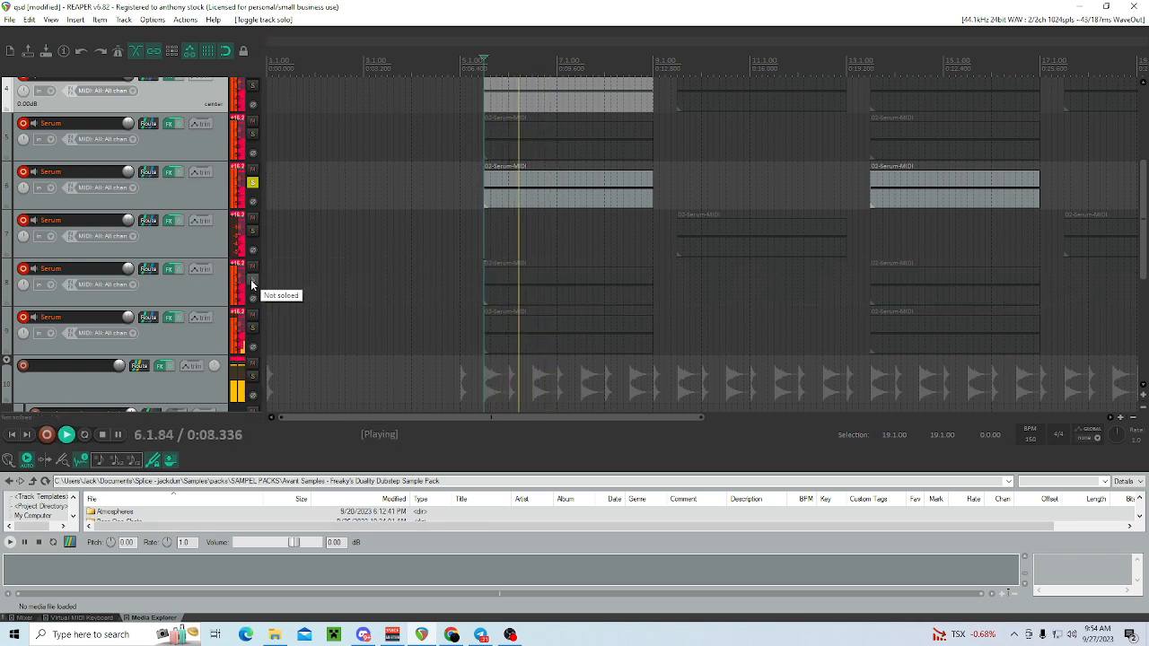
key(space)
click(252, 281)
key(space)
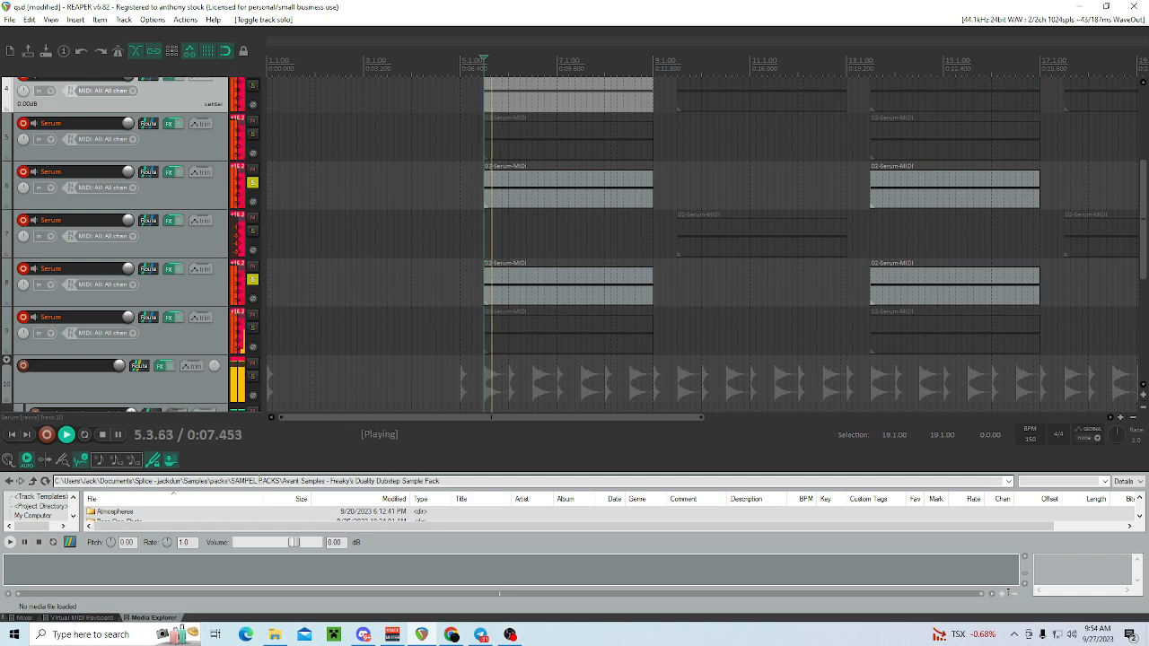
key(space)
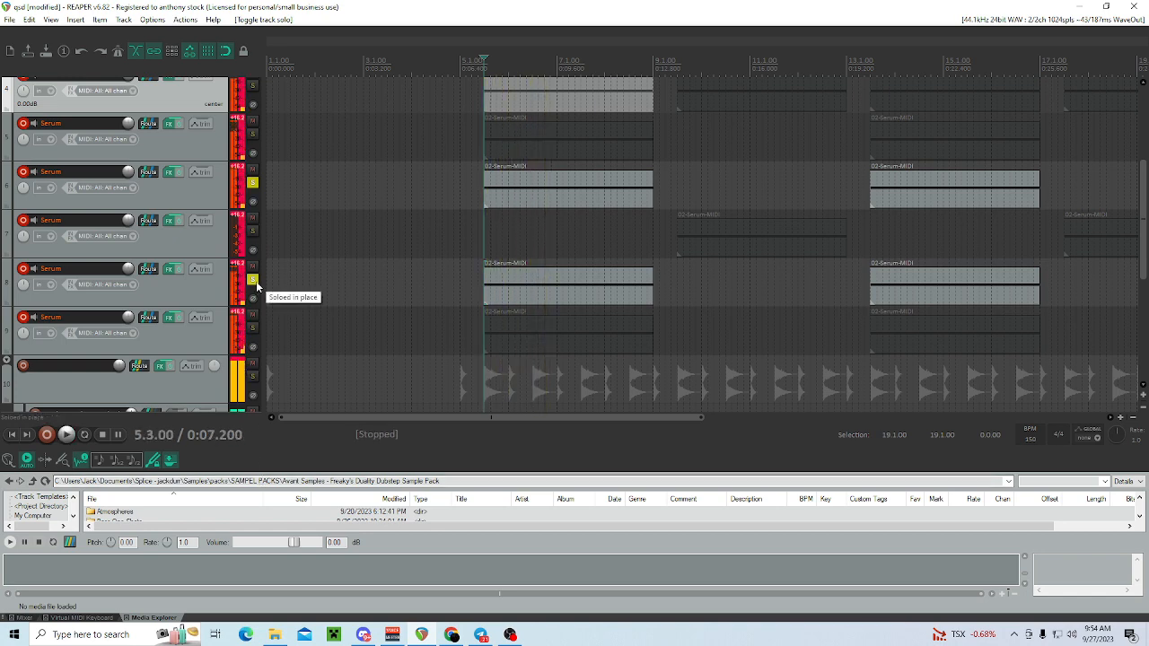
click(253, 281)
click(253, 179)
- Solo track 9, play its Serum clip from 5.3.00 and stop playback
scroll(492, 297, down, 5)
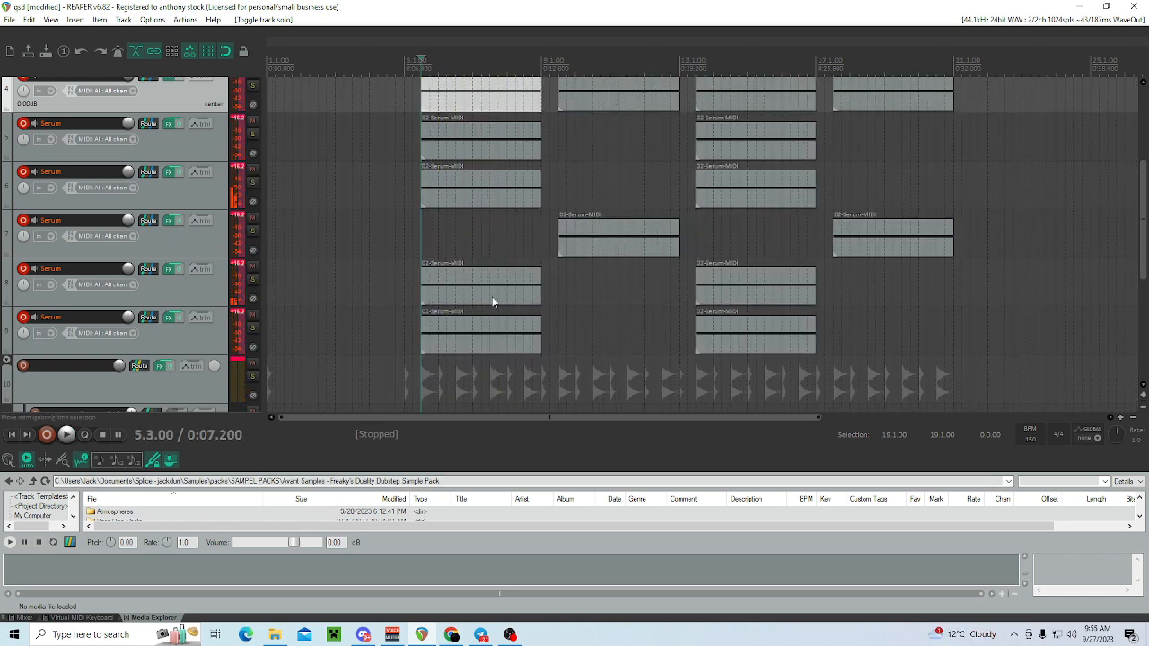
click(252, 328)
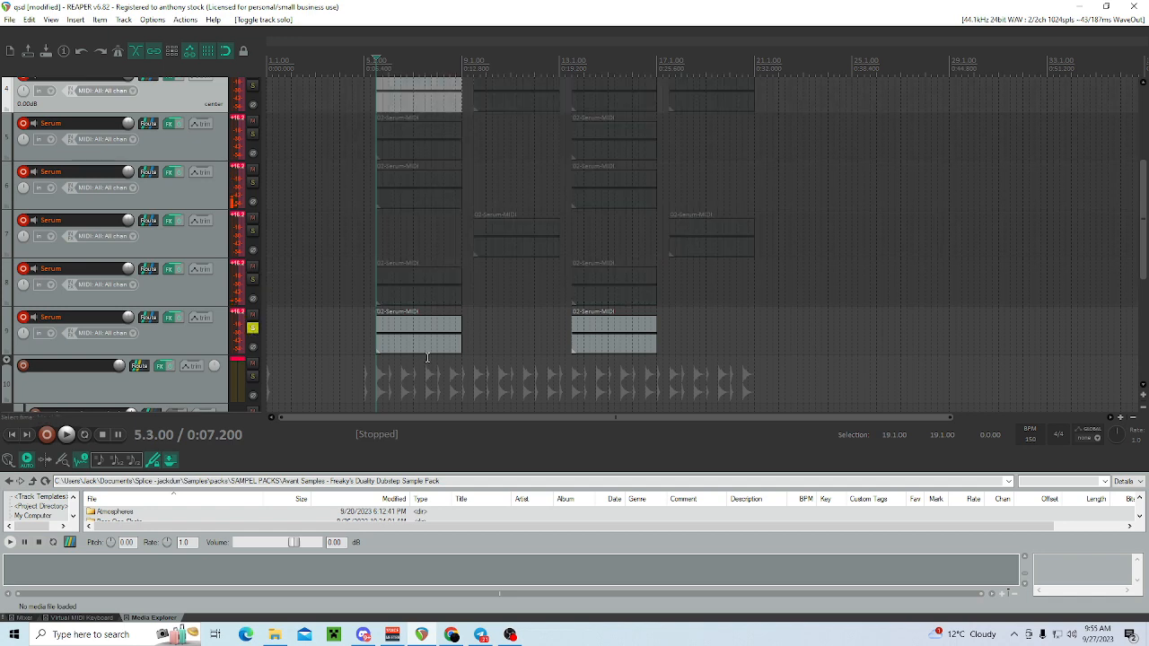
key(space)
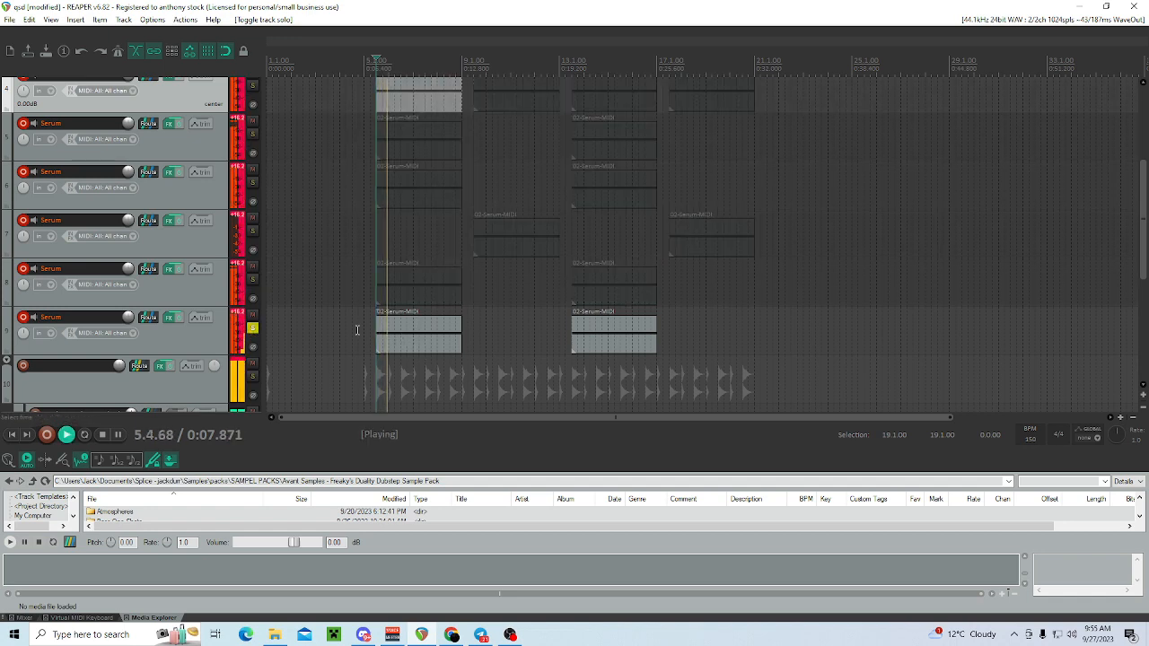
key(space)
- Audition track 9's Serum patch, turn oscillator A's level down to 0% and modulate it with LFO 1, playing the clip again
click(169, 318)
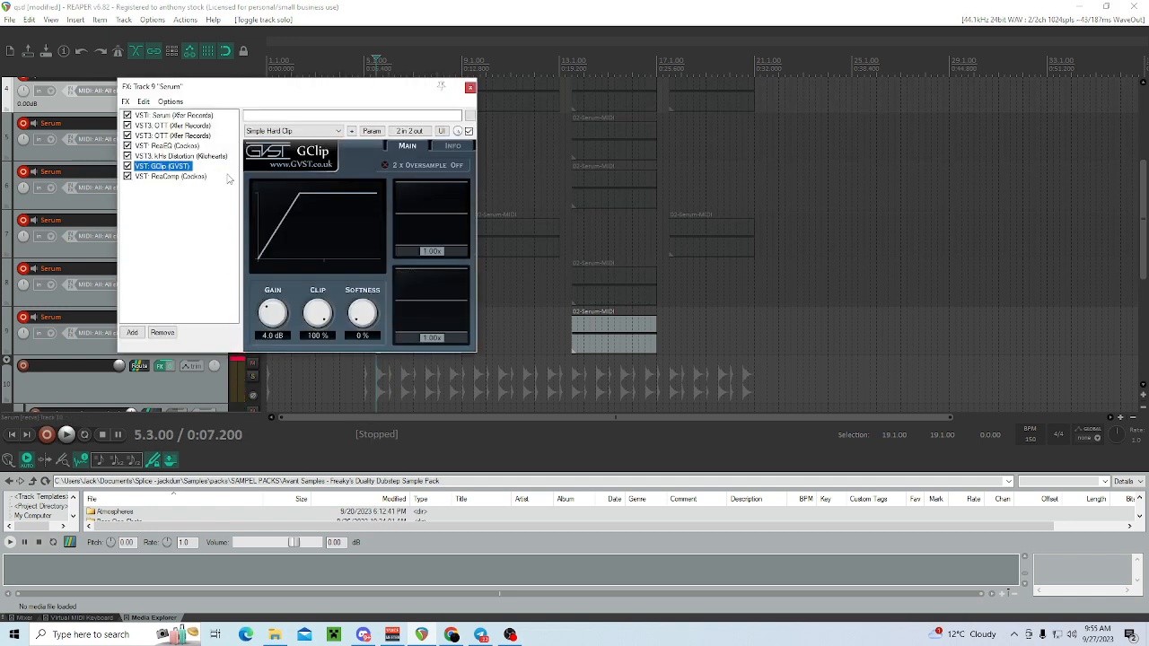
click(175, 117)
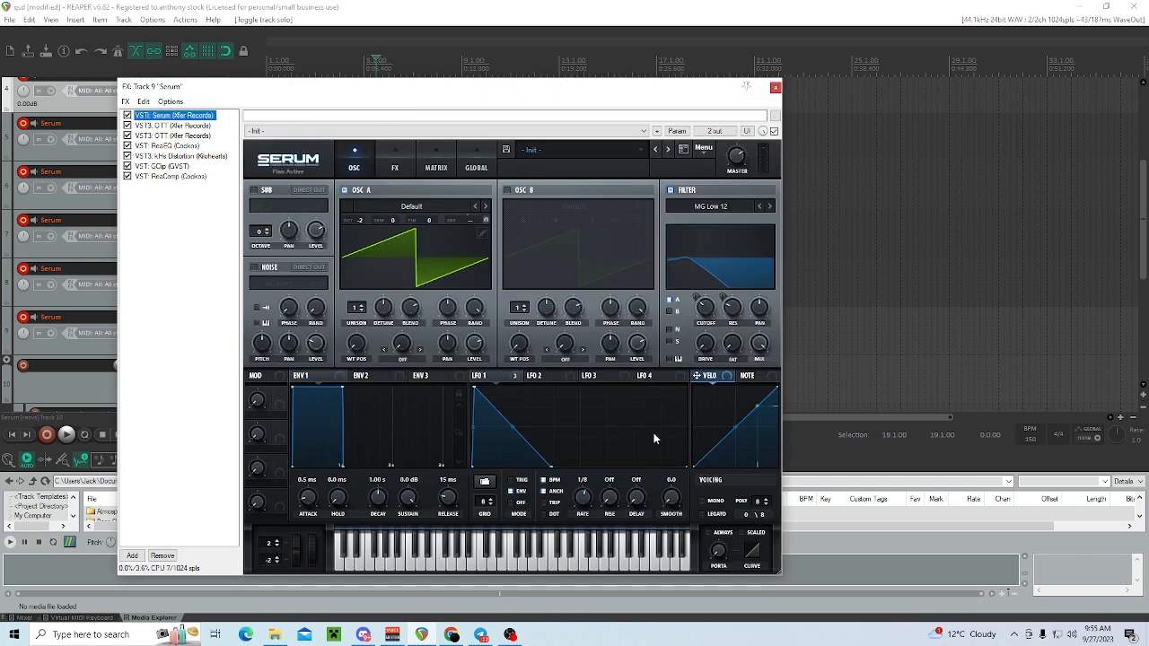
key(space)
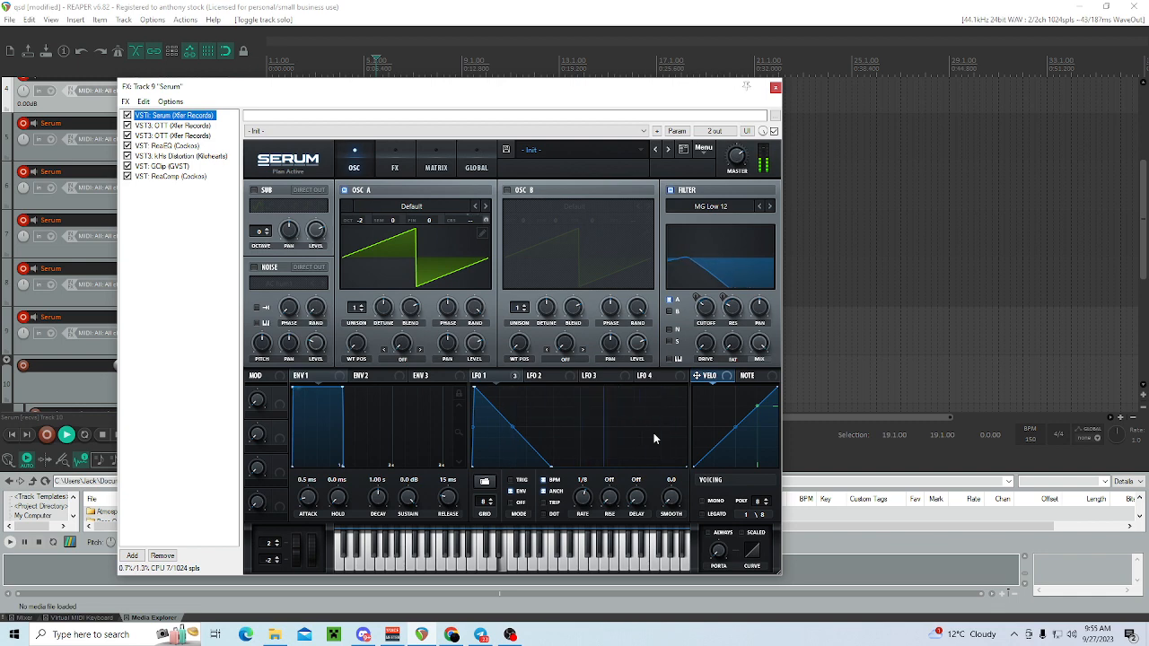
key(space)
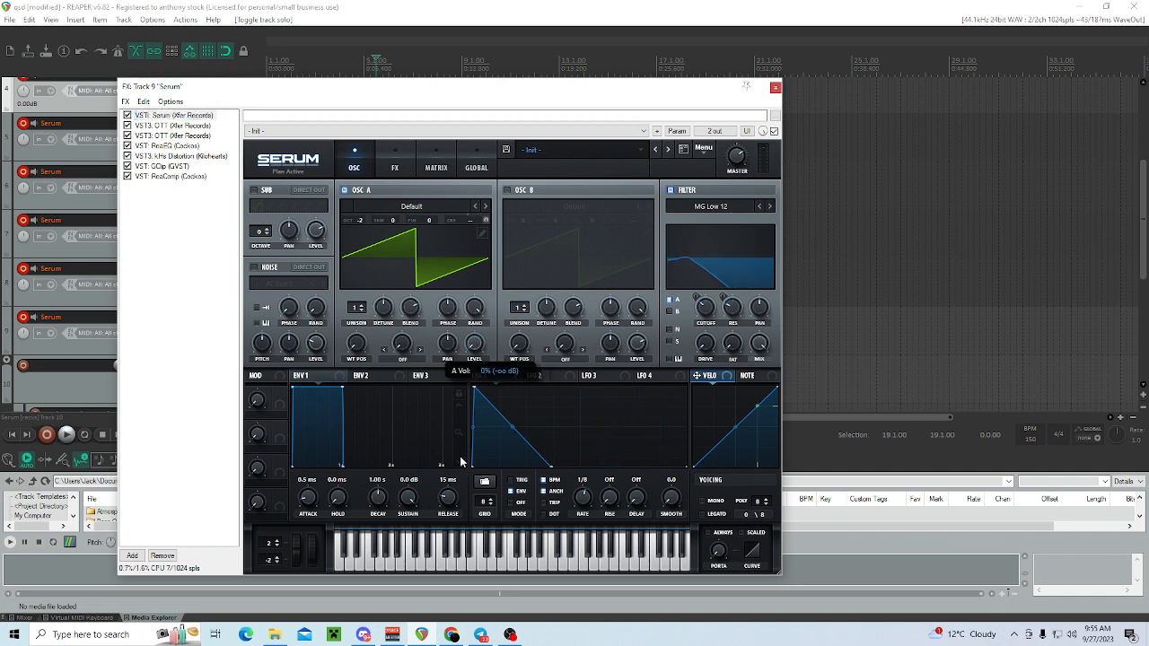
drag(498, 386, 471, 337)
key(space)
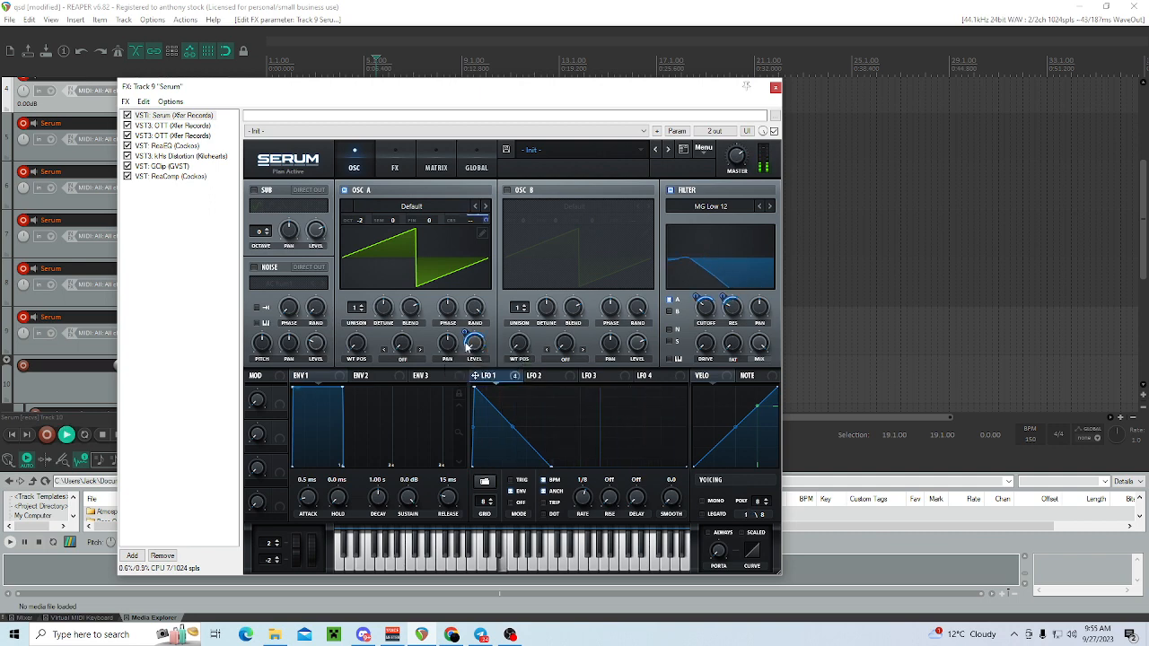
- Add kHs Reverb to track 9's effects chain and place it directly before ReaComp
click(126, 101)
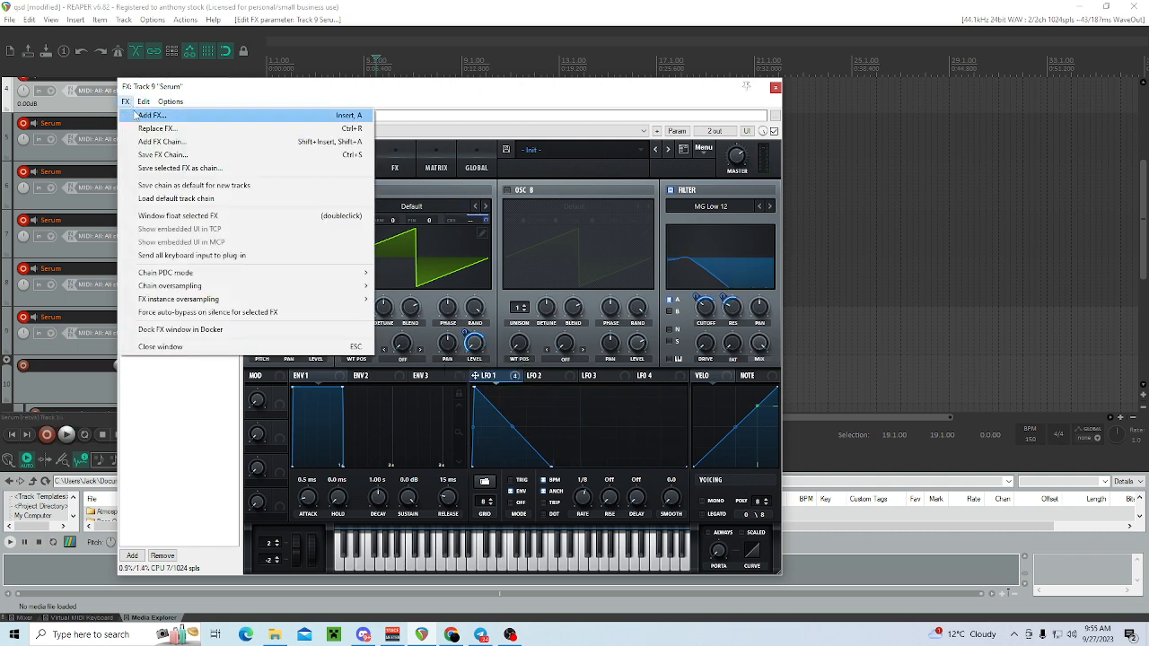
click(143, 115)
scroll(398, 541, right, 5)
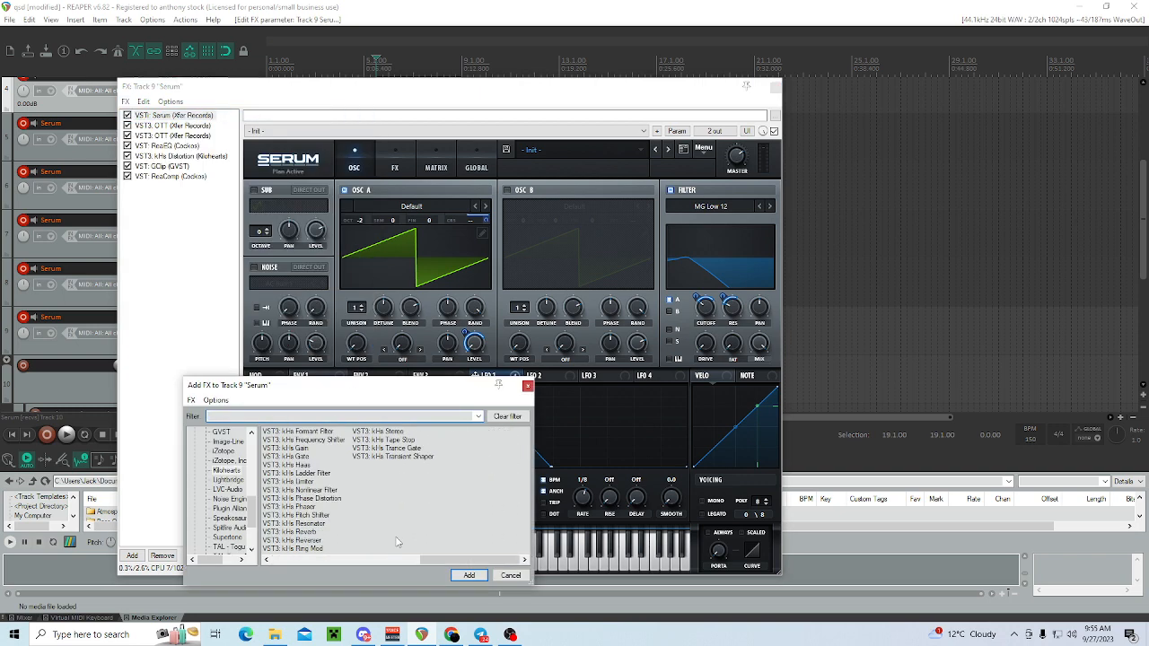
double_click(292, 532)
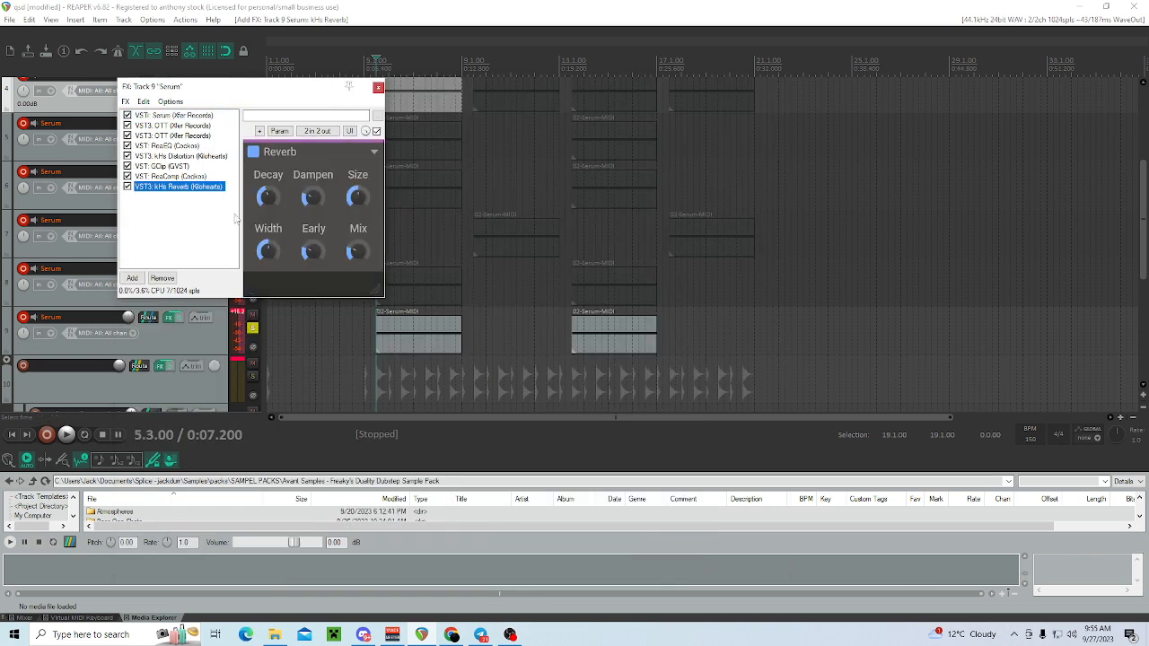
drag(176, 186, 176, 175)
- Shorten the kHs Reverb decay on track 9 and lower its mix to 13% during playback, closing the chain and stopping
click(178, 187)
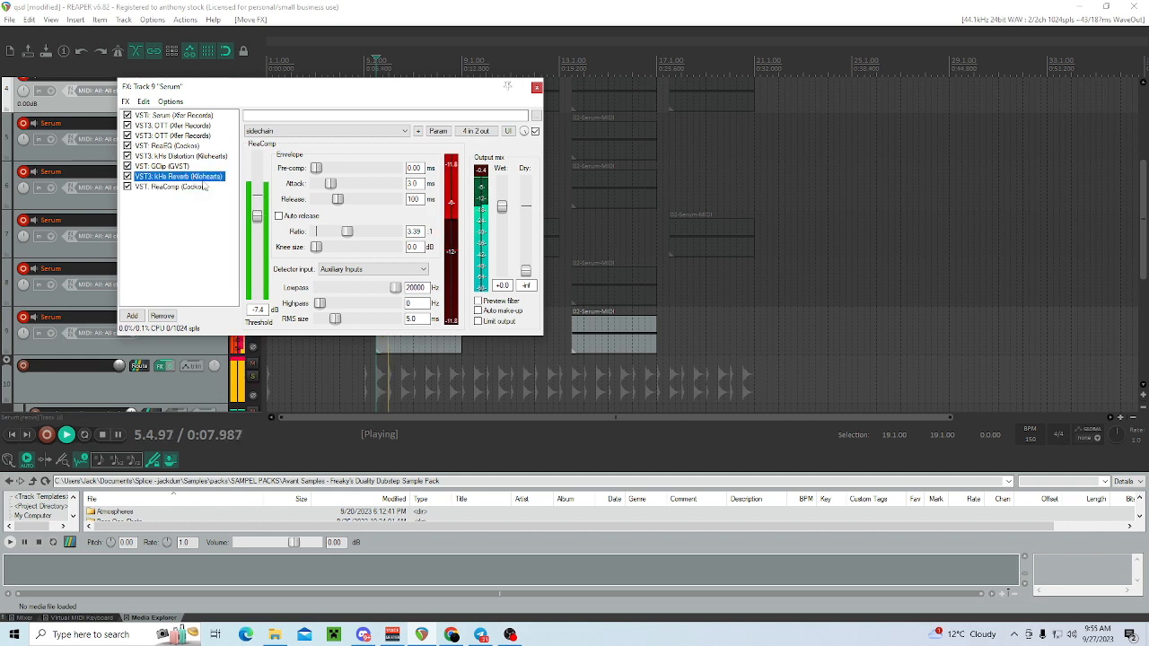
click(177, 175)
drag(267, 198, 268, 210)
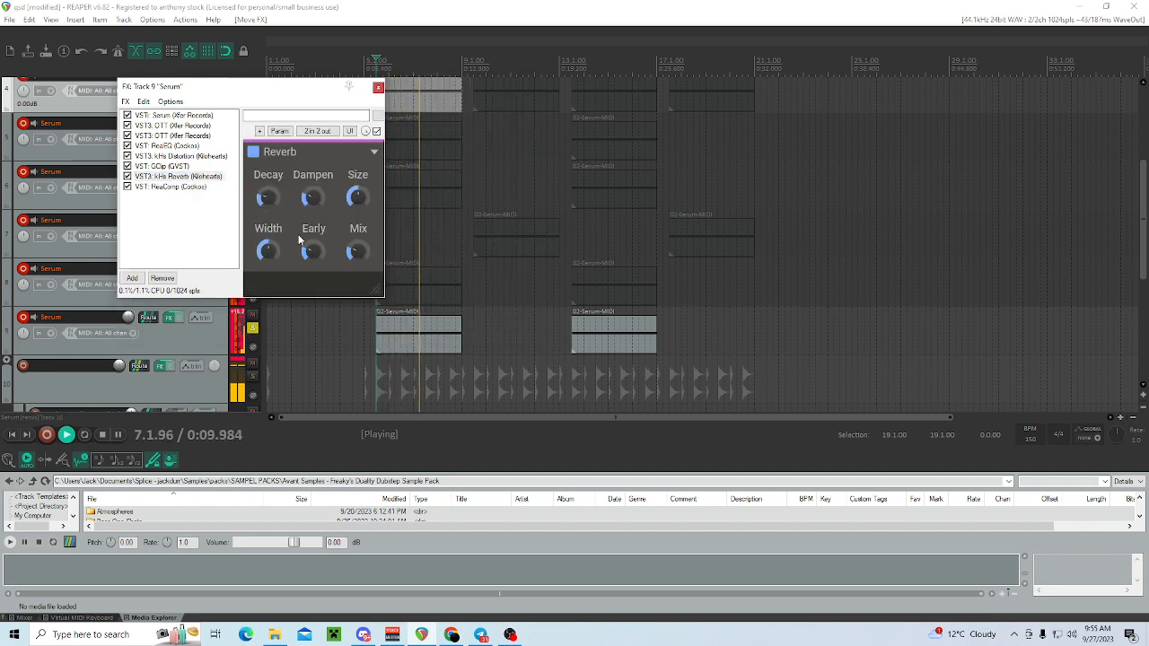
drag(357, 251, 357, 267)
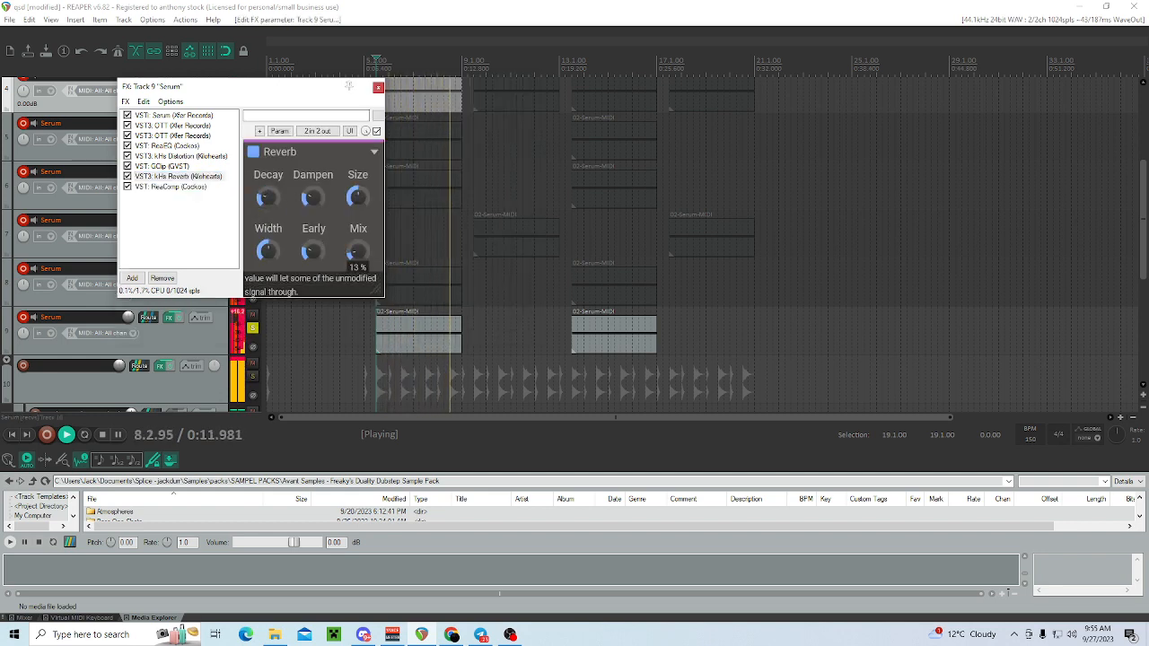
click(378, 88)
key(space)
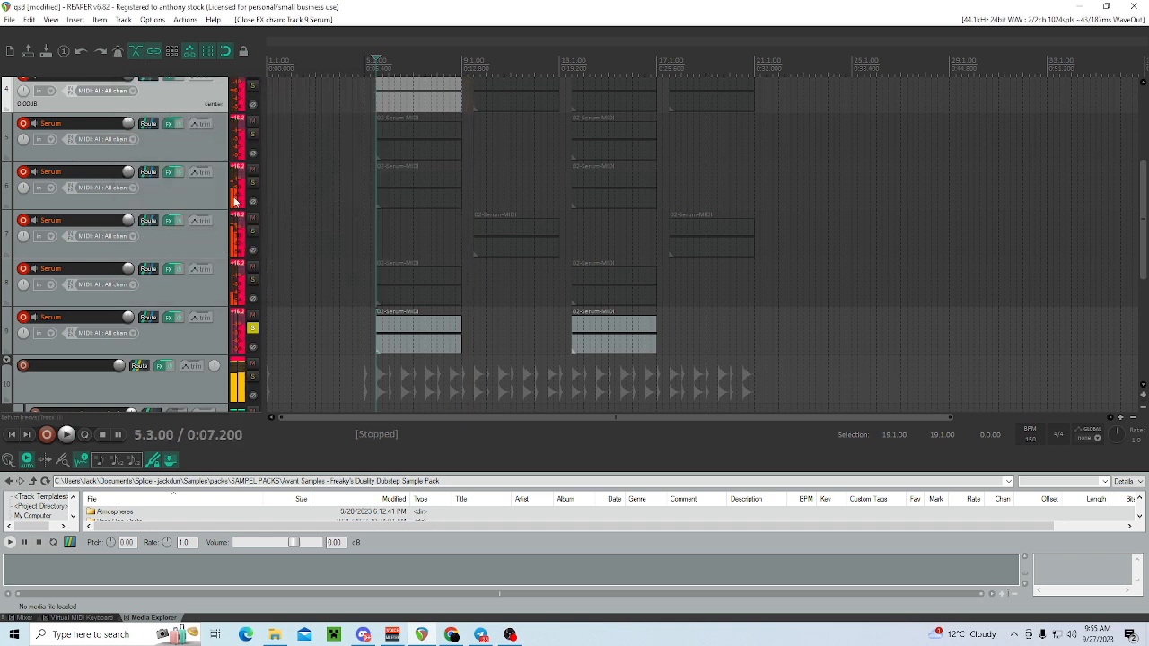
- Unsolo track 9, play all tracks together from 5.3.00, and reopen track 9's effects chain
click(253, 329)
key(space)
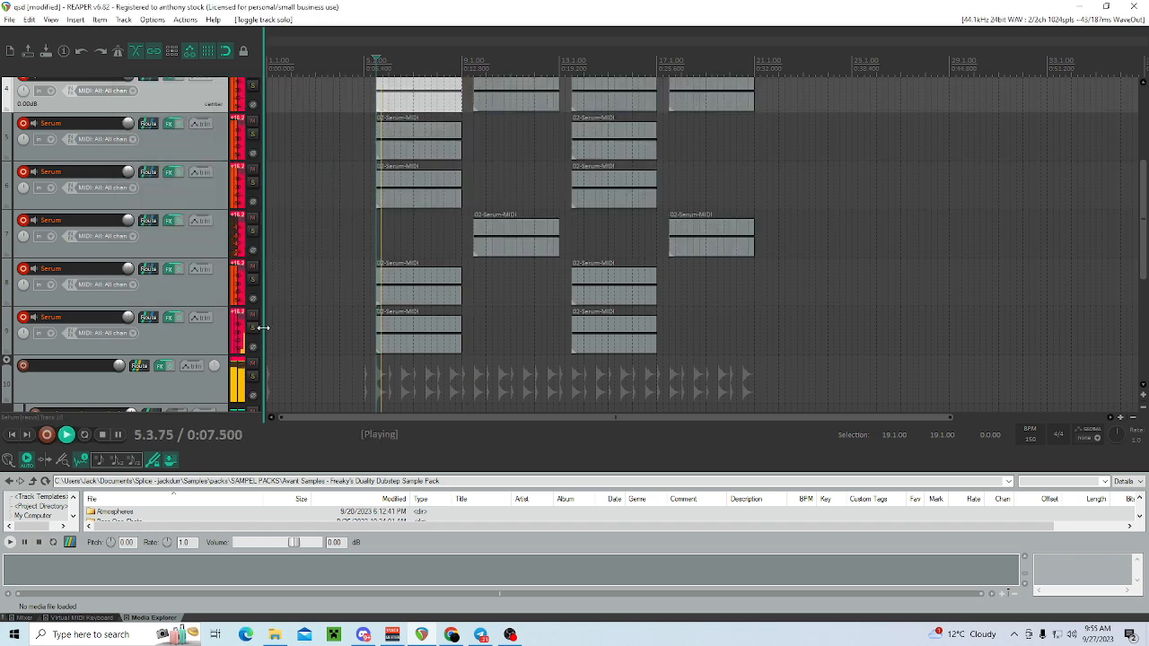
click(169, 319)
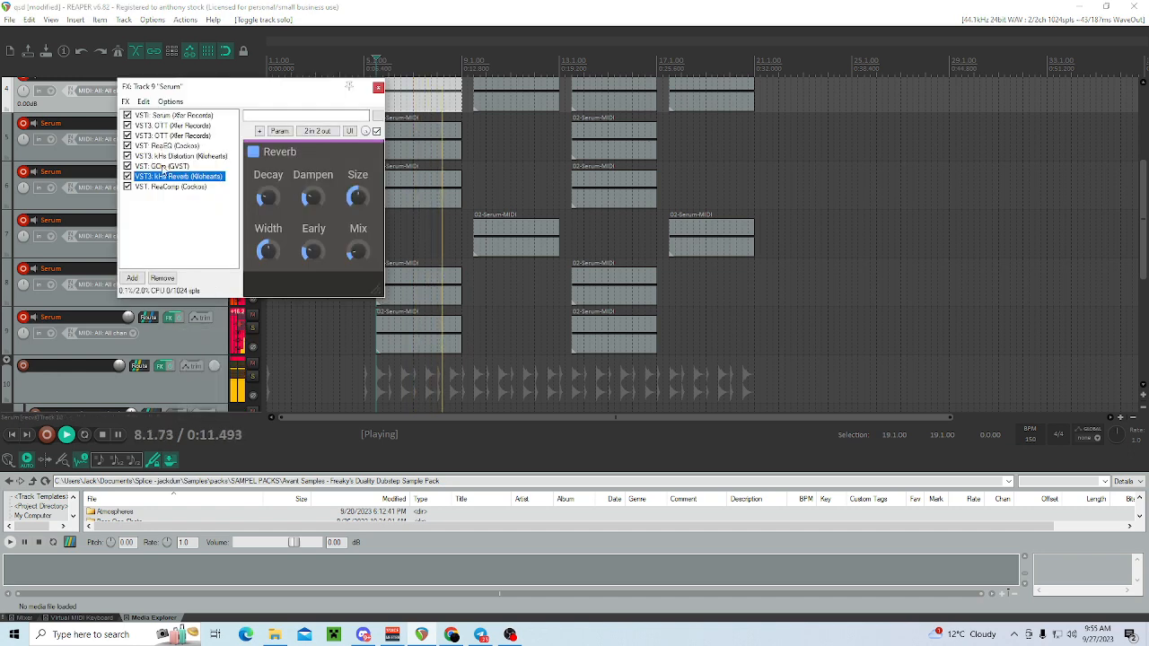
key(space)
- Raise the GClip gain on track 9 to 6.6 dB, audition it with all tracks from 5.3.00 and close the chain
drag(162, 166, 171, 186)
key(space)
click(169, 167)
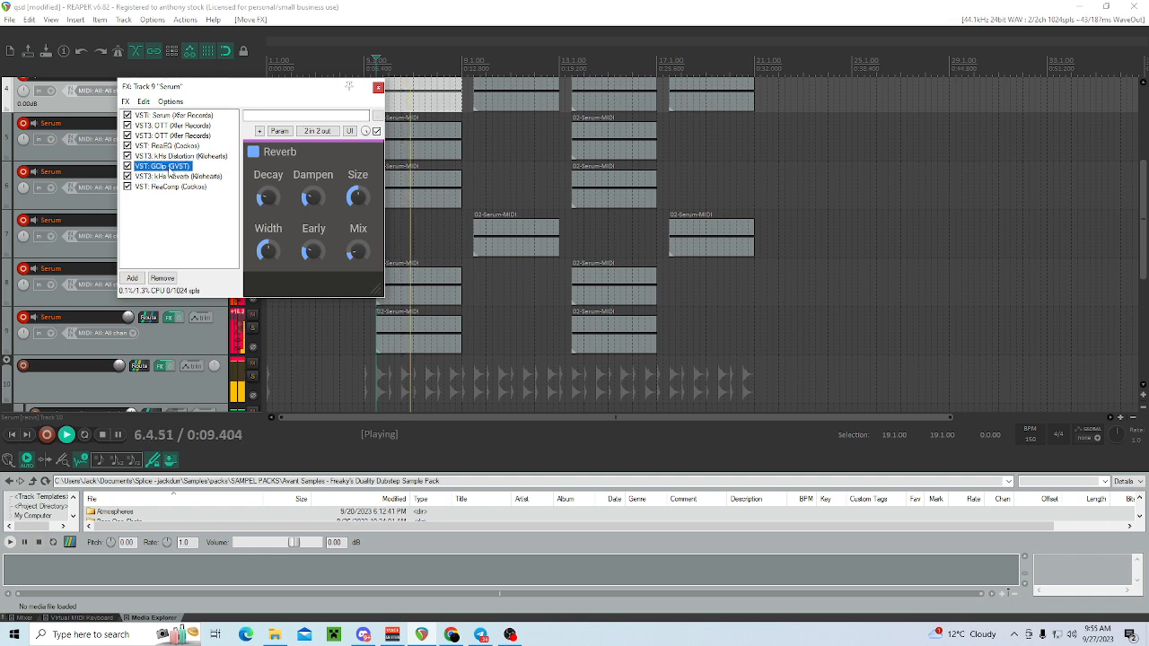
drag(269, 308, 268, 294)
key(space)
key(space)
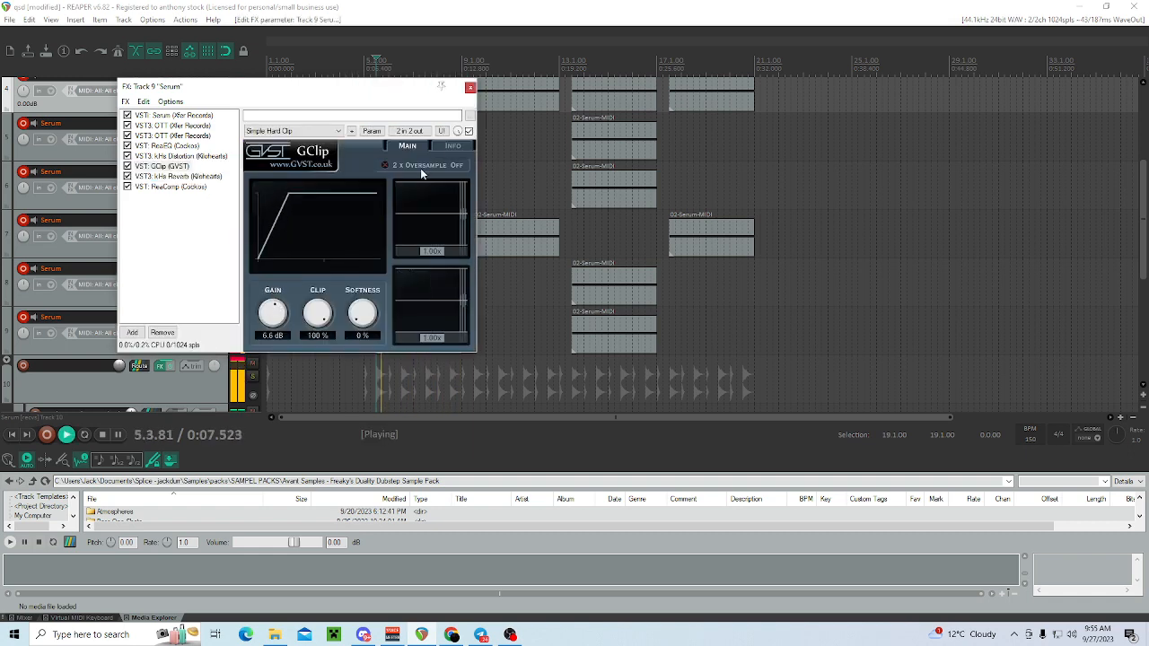
click(470, 87)
key(space)
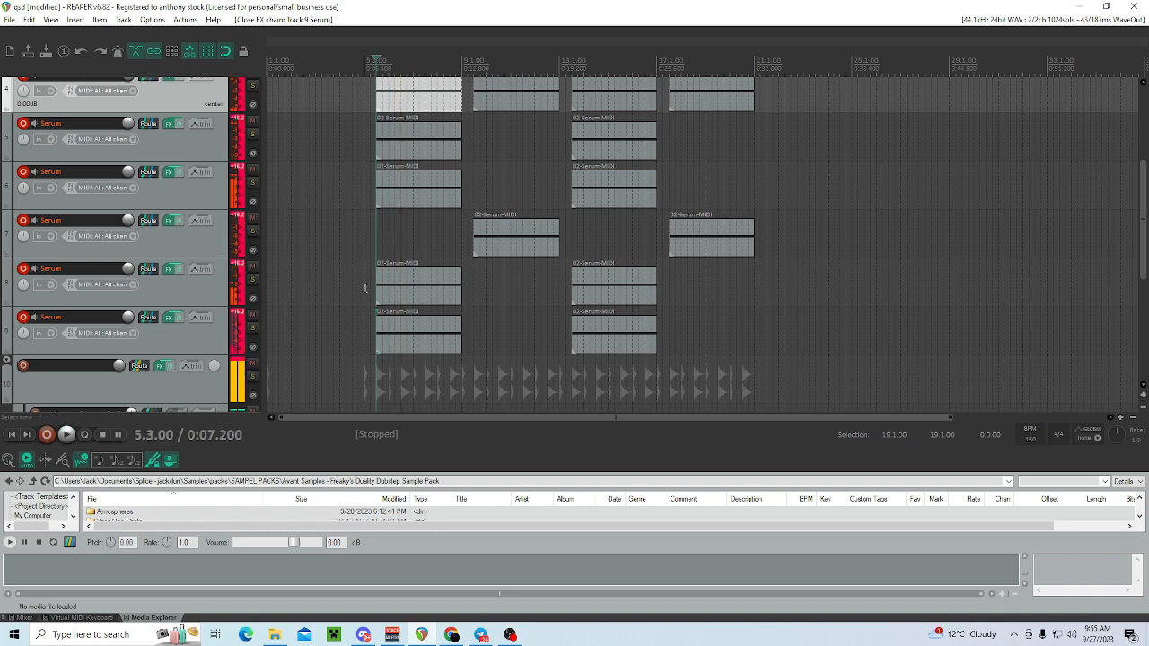
- Look over the arrangement from the drum and FX tracks back up to track 1, placing the edit cursor at 1.1.00
drag(1142, 216, 1087, 341)
scroll(759, 232, down, 5)
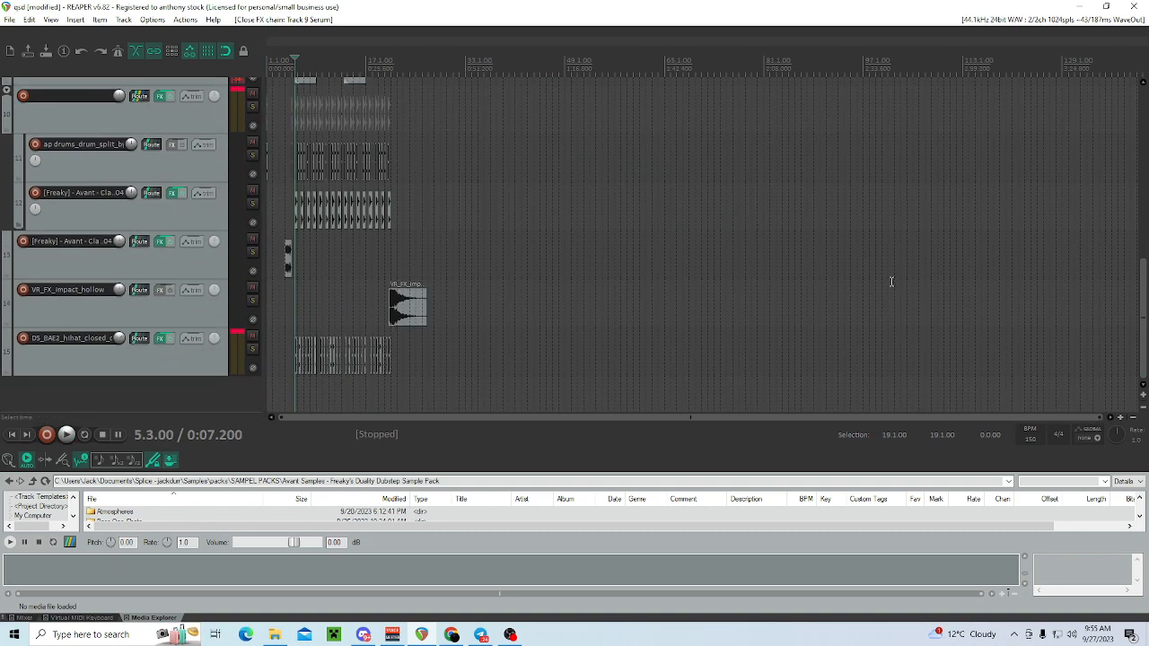
drag(1141, 287, 1134, 115)
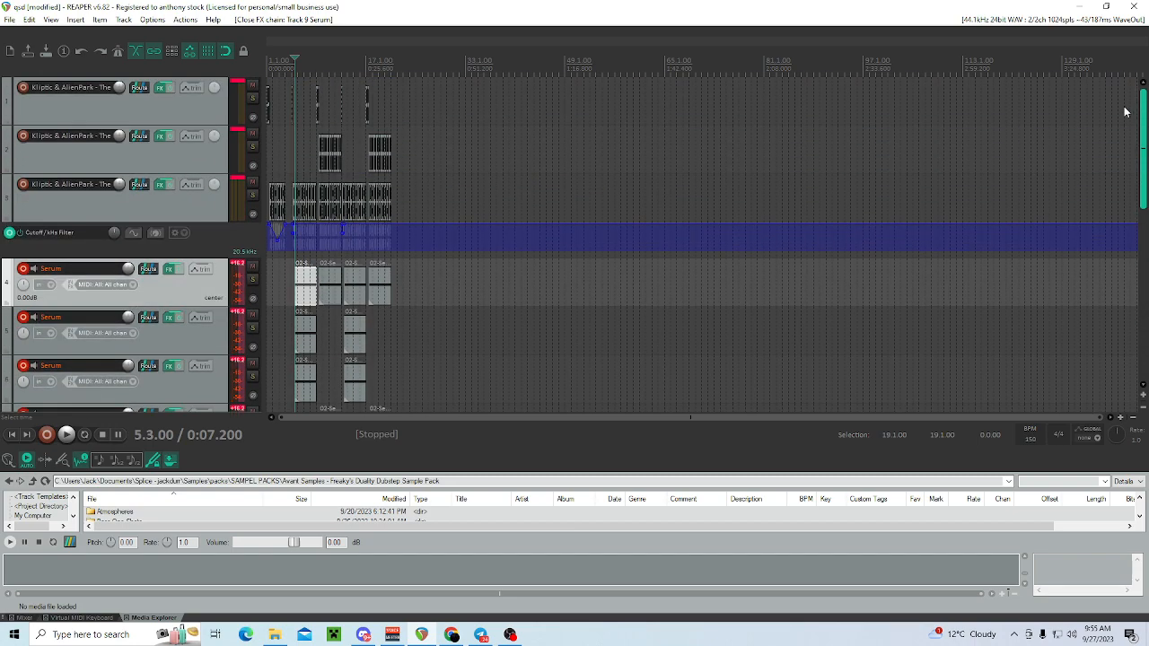
click(267, 168)
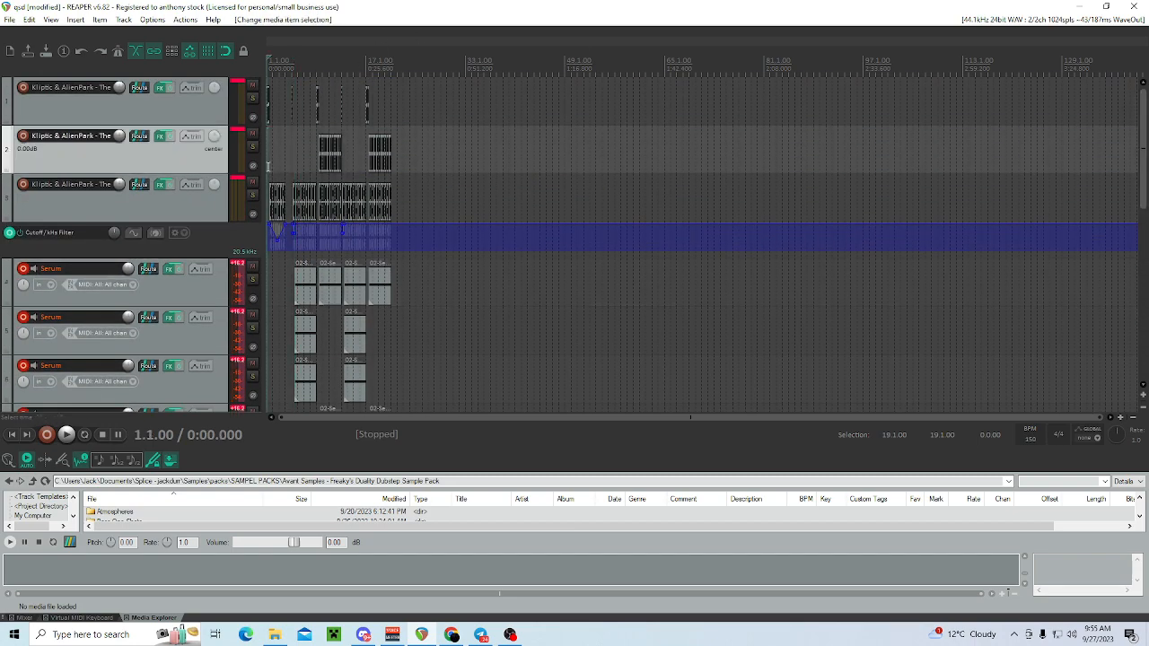
scroll(271, 167, up, 8)
scroll(366, 170, down, 3)
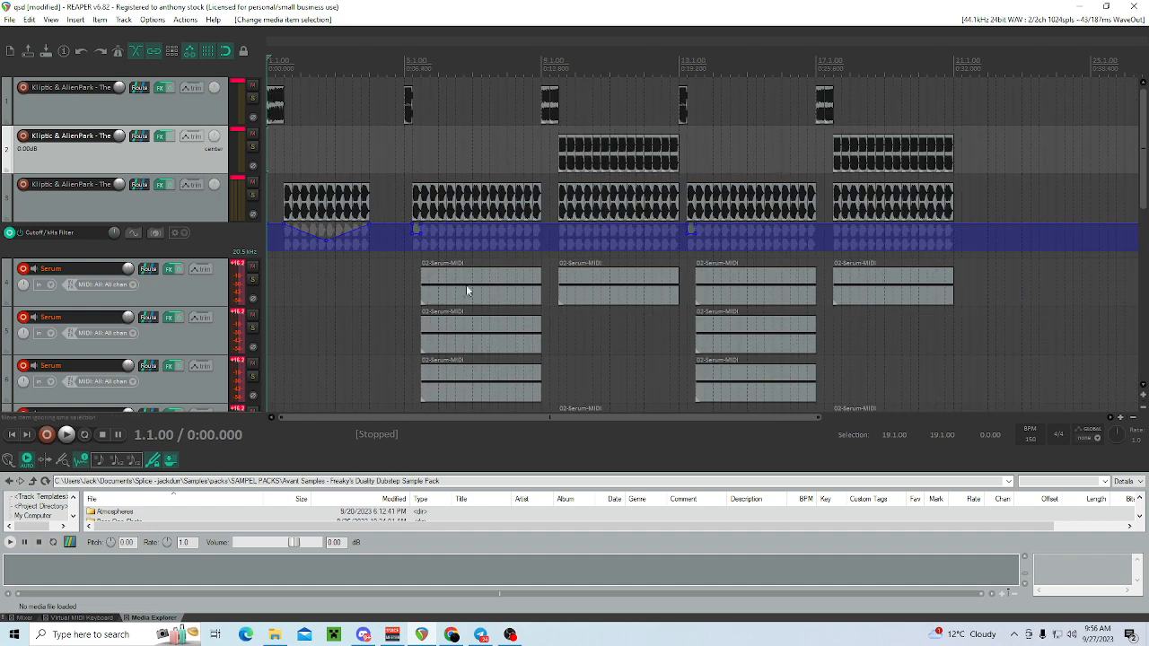
- Open track 7's Serum patch, move its window clear of the clips and play the arrangement from 9.3.00
click(544, 263)
scroll(1095, 256, down, 4)
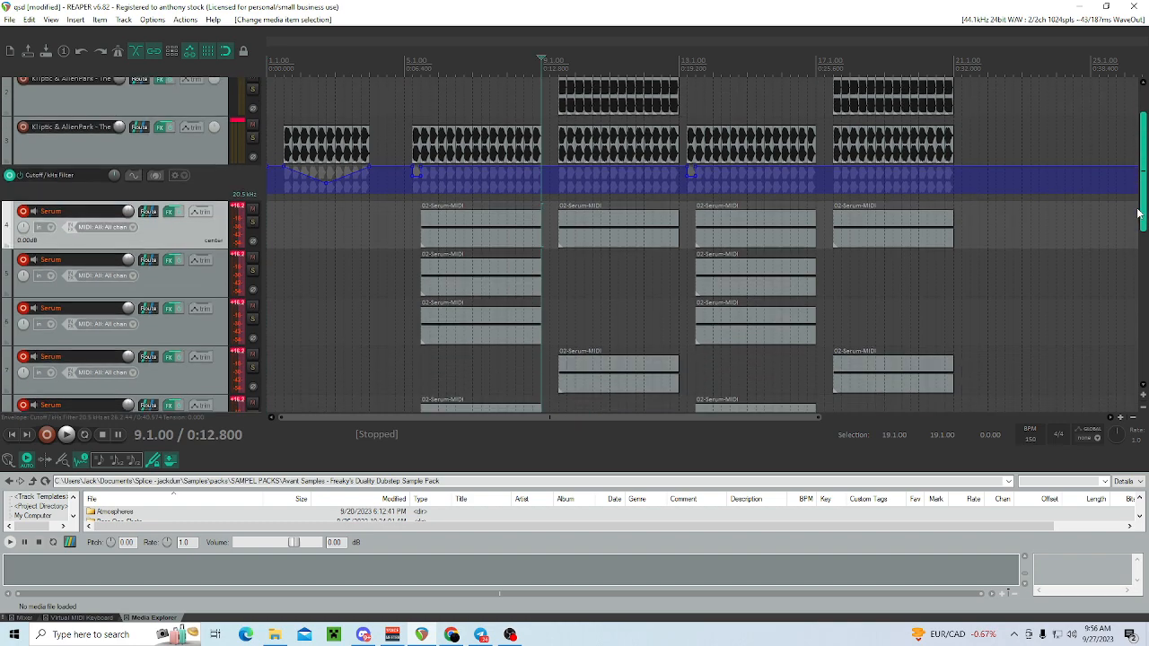
click(168, 233)
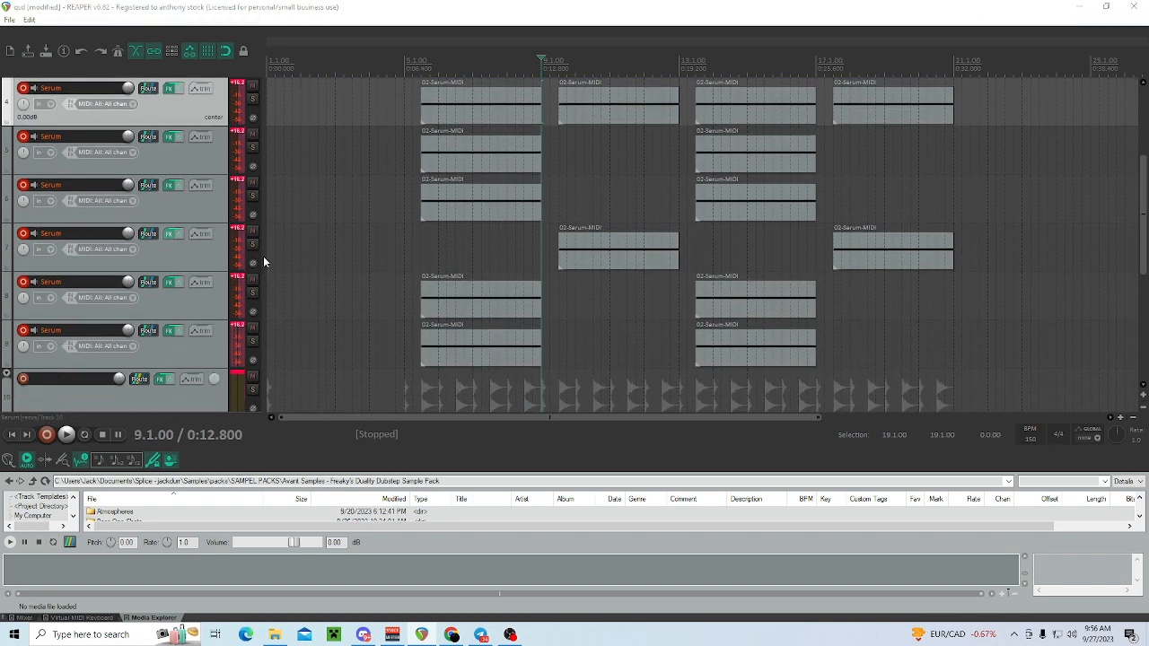
drag(608, 84, 624, 326)
click(559, 244)
key(space)
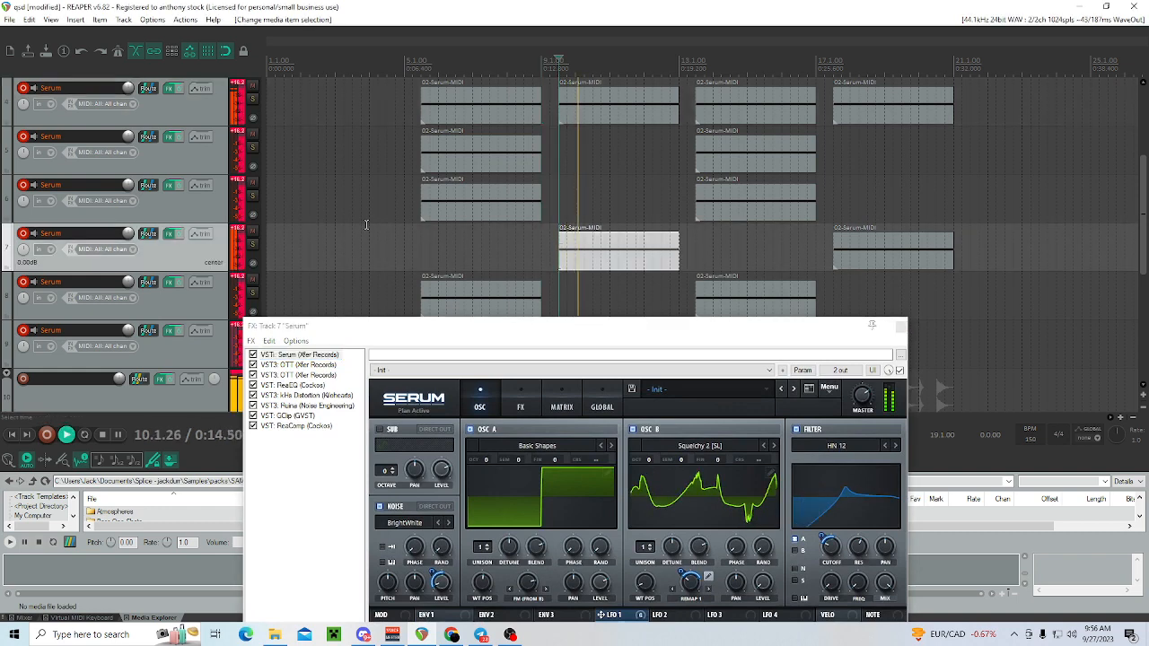
- Solo track 7 during playback, unsolo it to compare, stop playback and close its effects chain
click(252, 245)
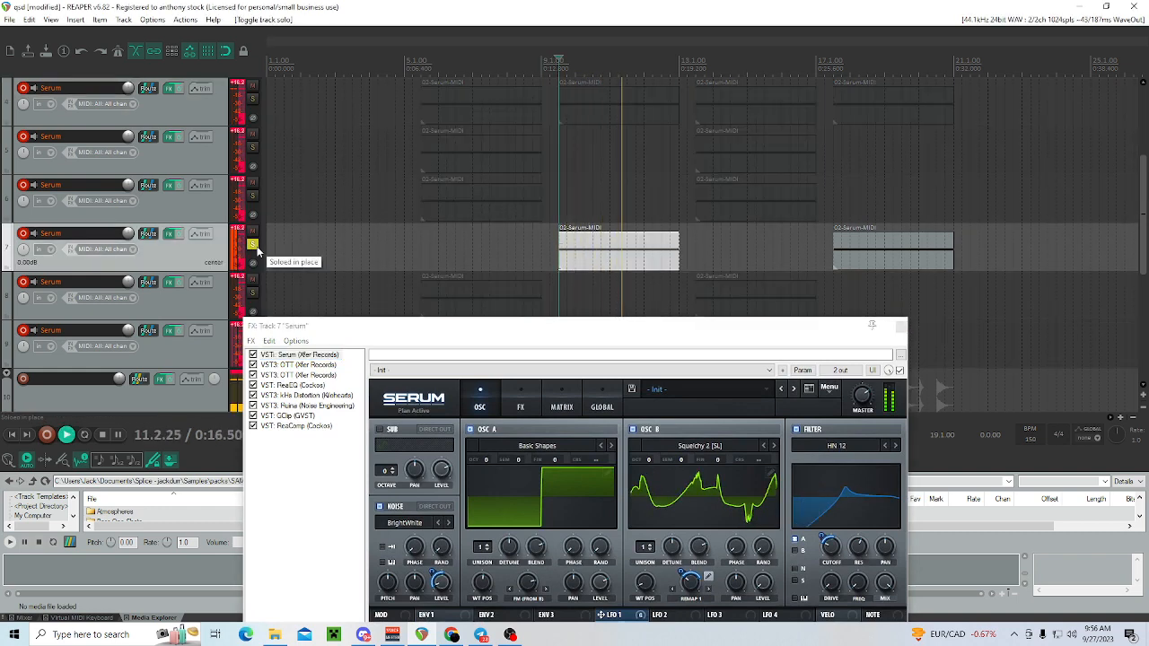
click(252, 244)
key(space)
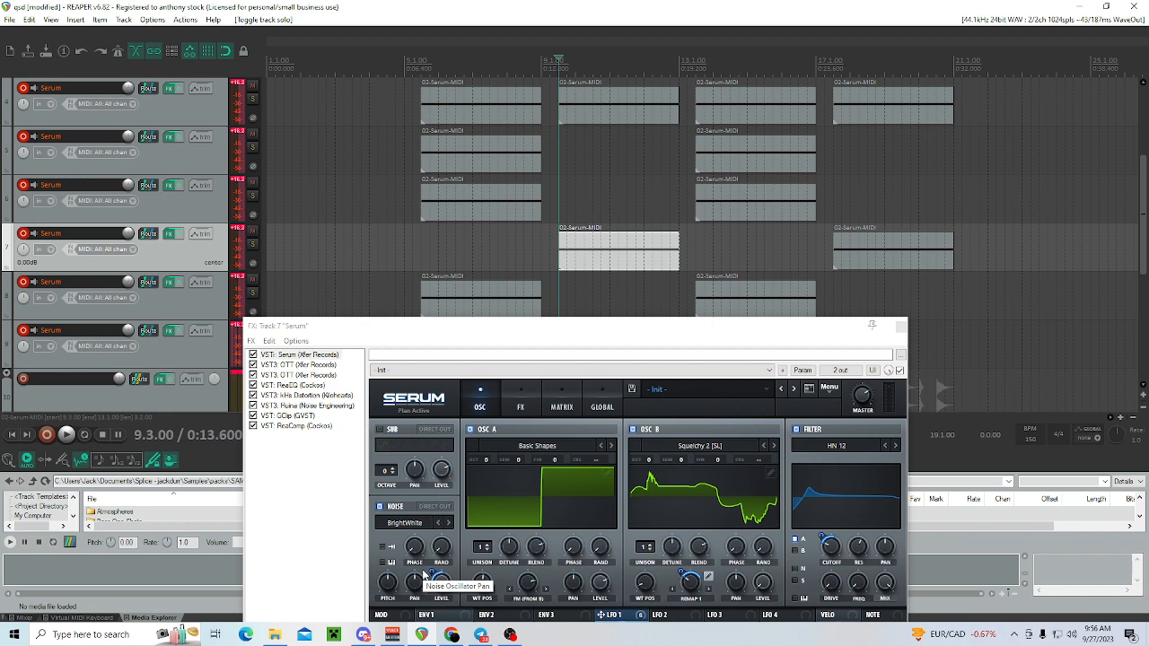
click(896, 324)
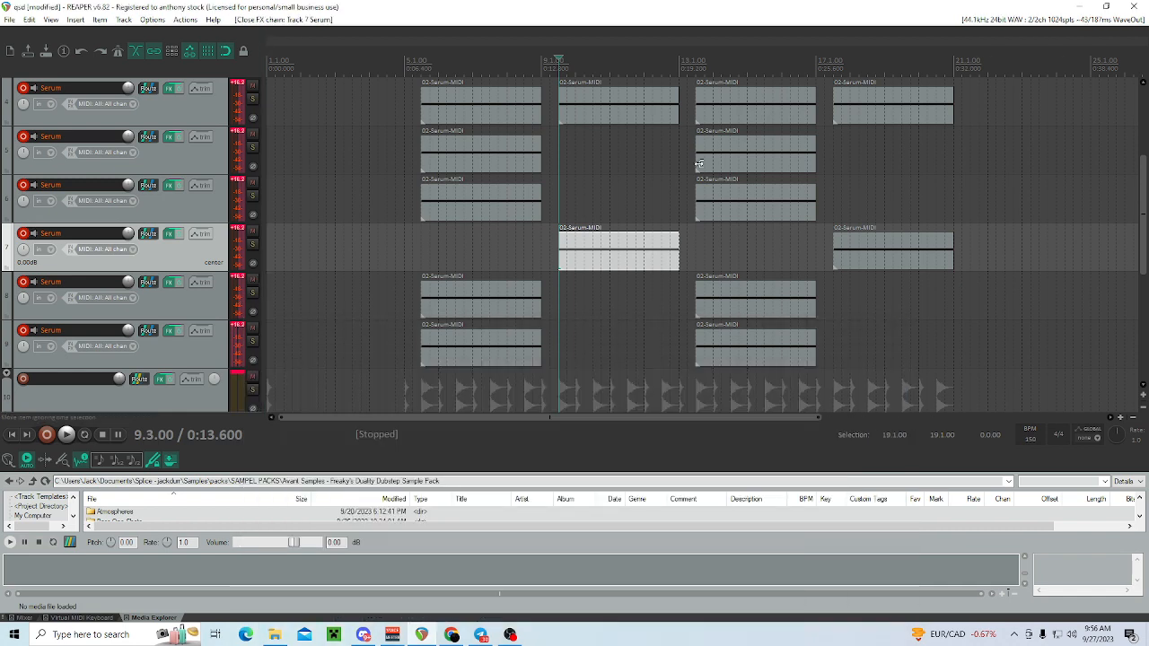
- Return the edit cursor to the project start at 1.1.00
scroll(860, 224, down, 4)
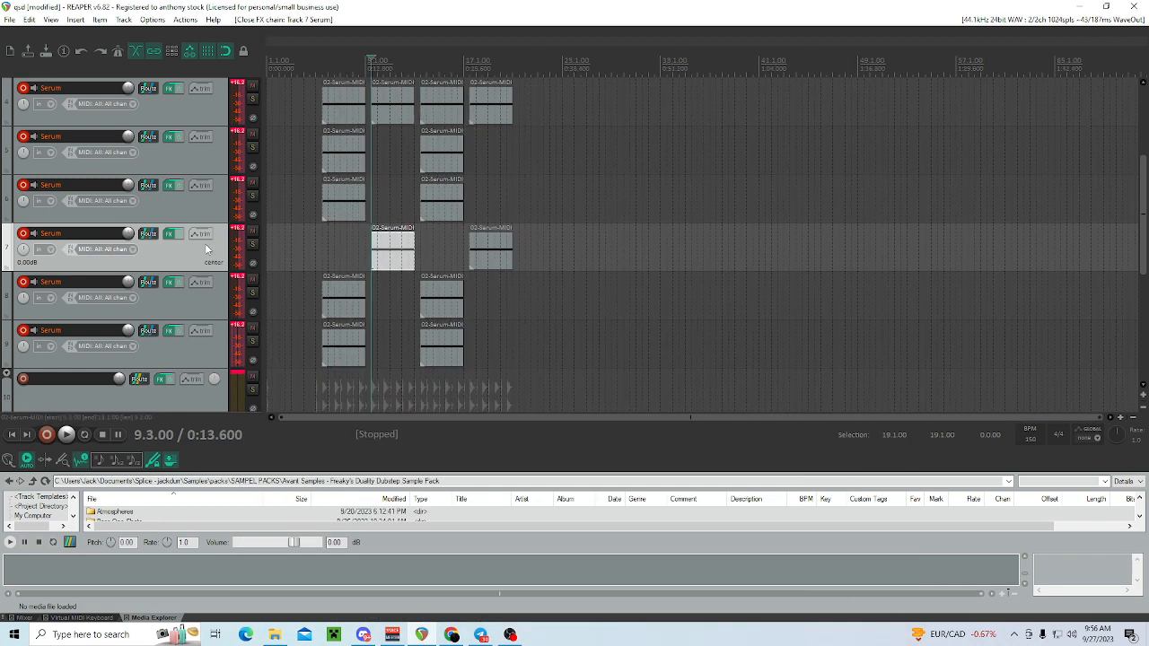
click(269, 253)
click(267, 256)
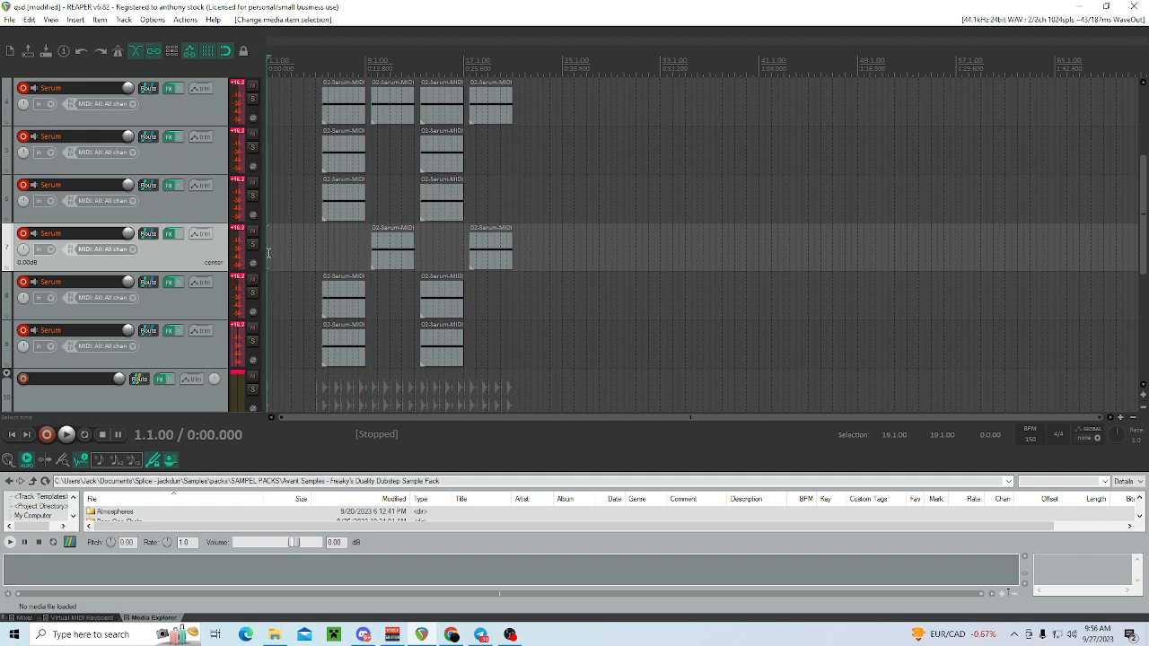